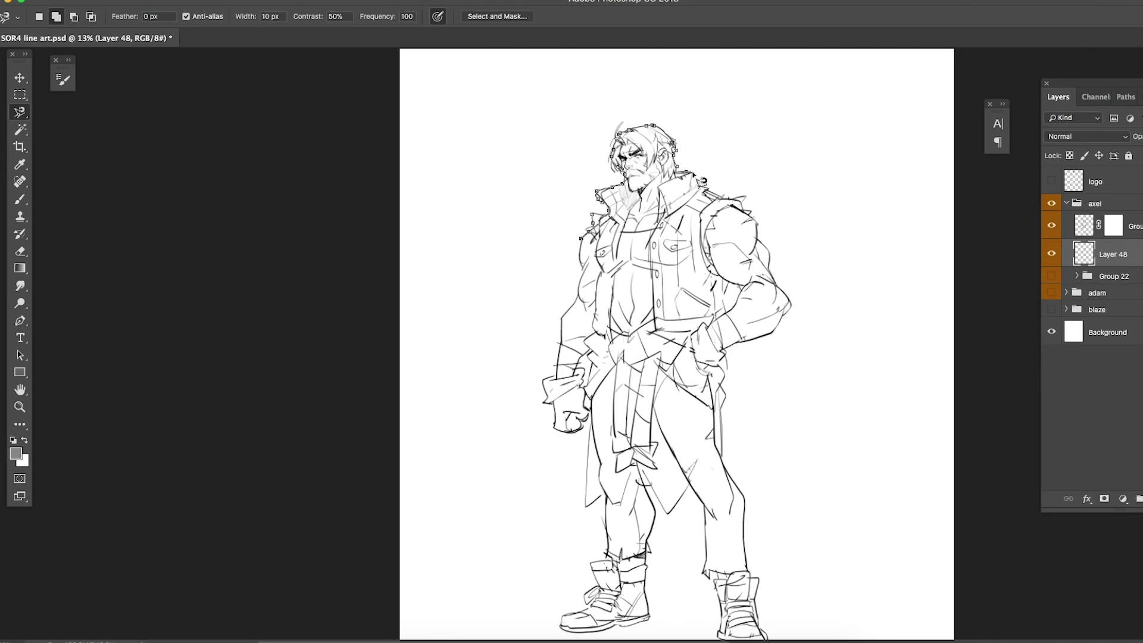
- Select the bearded character's whole silhouette with the Magnetic Lasso, excluding the gap inside the bent arm, and fill it with grey
{"action": "mouse_move", "coordinate": [704, 181]}
{"action": "left_mouse_down"}
{"action": "mouse_move", "coordinate": [744, 197]}
{"action": "mouse_move", "coordinate": [794, 309]}
{"action": "mouse_move", "coordinate": [729, 372]}
{"action": "mouse_move", "coordinate": [724, 361]}
{"action": "mouse_move", "coordinate": [721, 457]}
{"action": "mouse_move", "coordinate": [740, 472]}
{"action": "mouse_move", "coordinate": [750, 551]}
{"action": "left_mouse_up"}
{"action": "mouse_move", "coordinate": [768, 620]}
{"action": "left_mouse_down"}
{"action": "mouse_move", "coordinate": [716, 613]}
{"action": "mouse_move", "coordinate": [694, 476]}
{"action": "mouse_move", "coordinate": [643, 462]}
{"action": "mouse_move", "coordinate": [647, 528]}
{"action": "mouse_move", "coordinate": [602, 604]}
{"action": "mouse_move", "coordinate": [585, 581]}
{"action": "mouse_move", "coordinate": [601, 470]}
{"action": "mouse_move", "coordinate": [586, 393]}
{"action": "mouse_move", "coordinate": [554, 406]}
{"action": "mouse_move", "coordinate": [578, 211]}
{"action": "left_mouse_up"}
{"action": "left_click", "coordinate": [575, 207]}
{"action": "key", "text": "alt"}
{"action": "key", "text": "shift"}
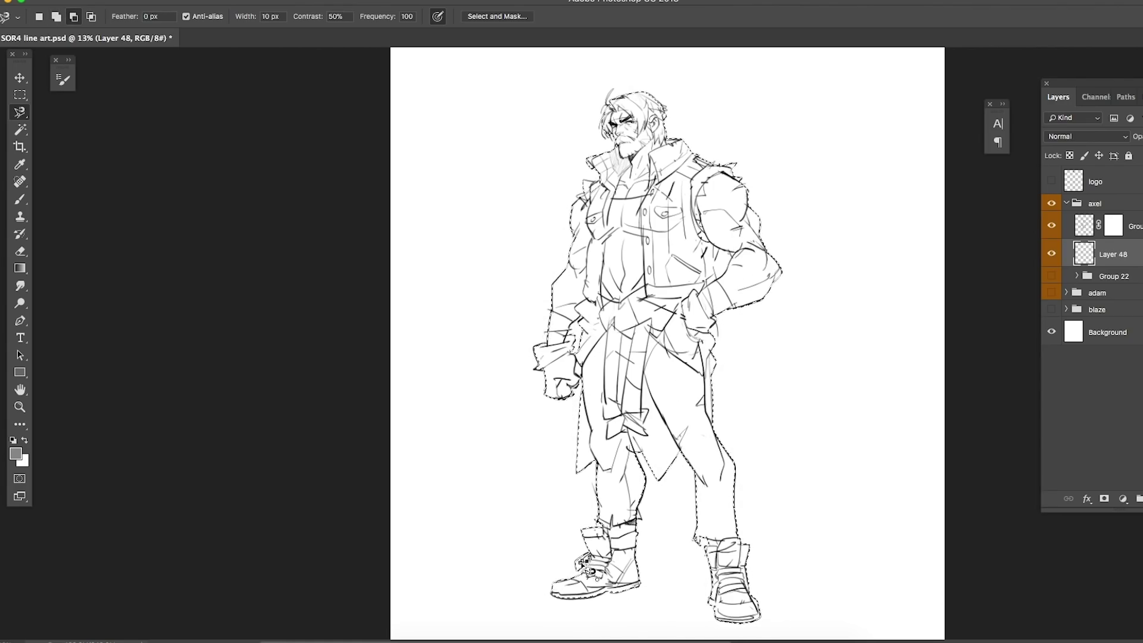
{"action": "scroll", "coordinate": [702, 404], "scroll_direction": "down", "scroll_amount": 1}
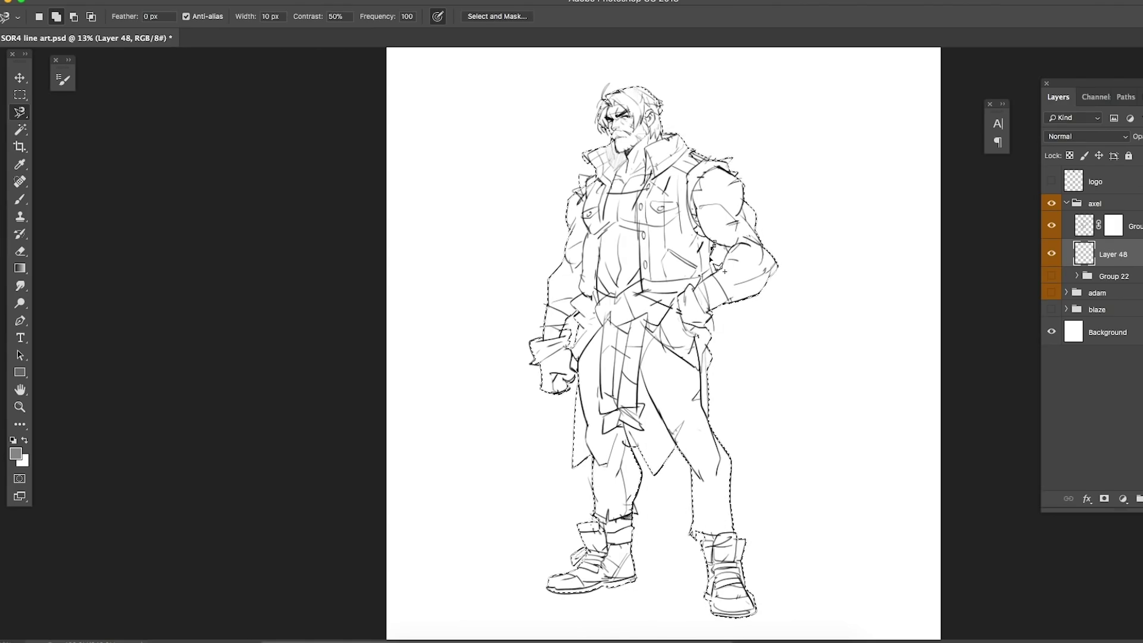
{"action": "key", "text": "alt"}
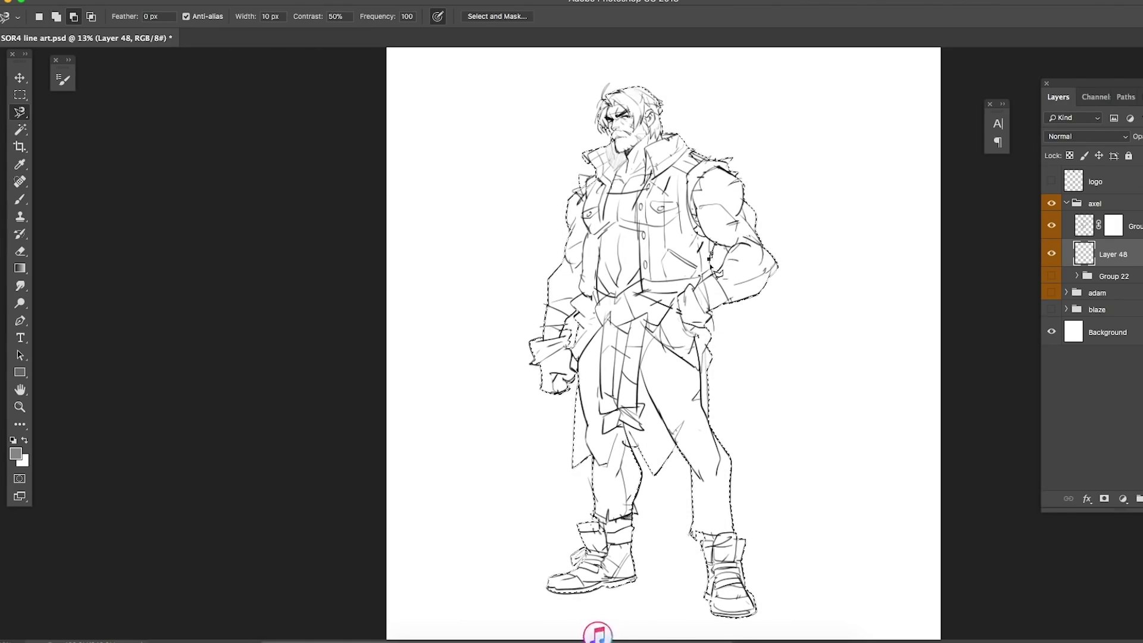
{"action": "key", "text": "alt+BackSpace"}
{"action": "key", "text": "super+d"}
- Choose a hard round brush from the drawing comics 2018 brush set
{"action": "key", "text": "b"}
{"action": "right_click", "coordinate": [608, 173]}
{"action": "left_click", "coordinate": [616, 363]}
{"action": "left_click", "coordinate": [617, 383]}
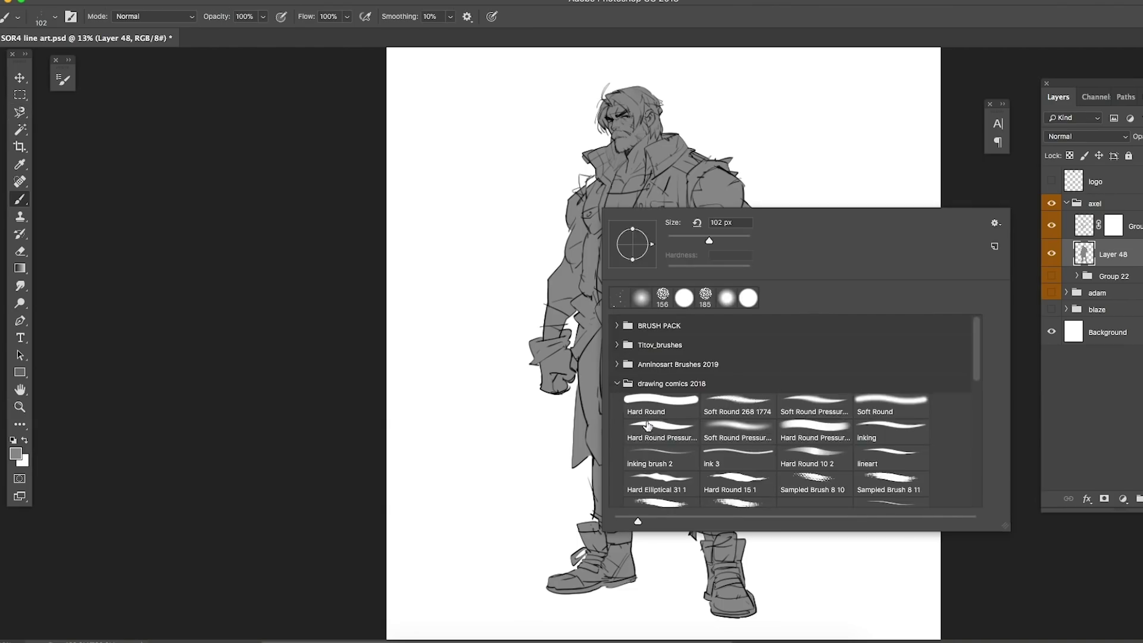
{"action": "key", "text": "Escape"}
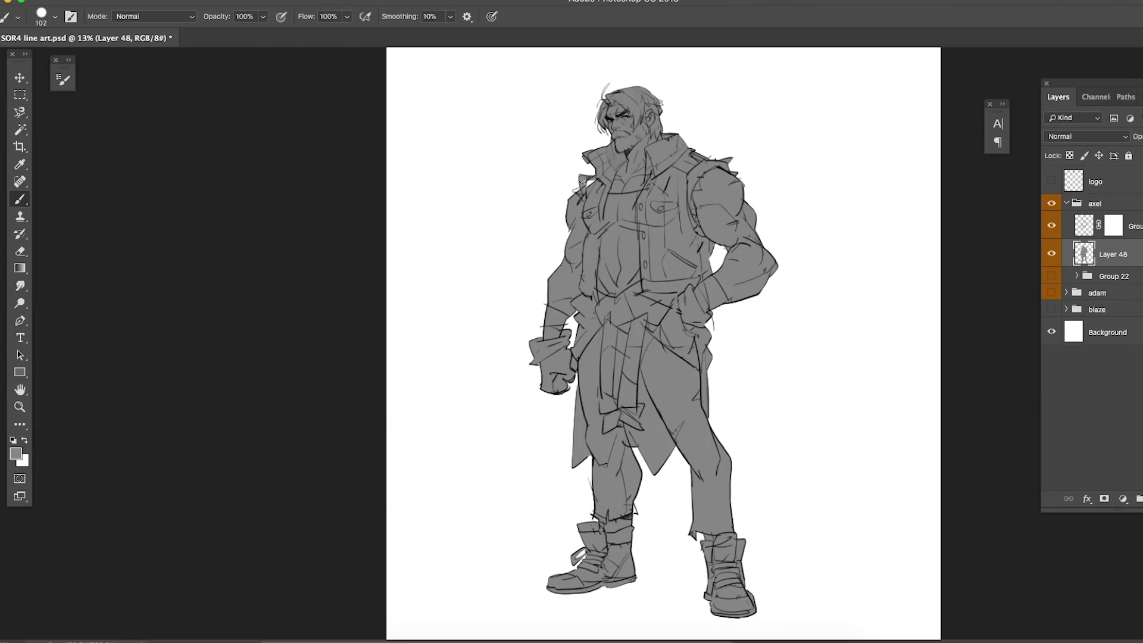
- Add a layer clipped to the grey silhouette, trace the hanging arm with the Magnetic Lasso, and fill it with a skin tone
{"action": "key", "text": "l"}
{"action": "key", "text": "super+shift+alt+n"}
{"action": "key", "text": "super+alt+g"}
{"action": "left_click", "coordinate": [577, 190]}
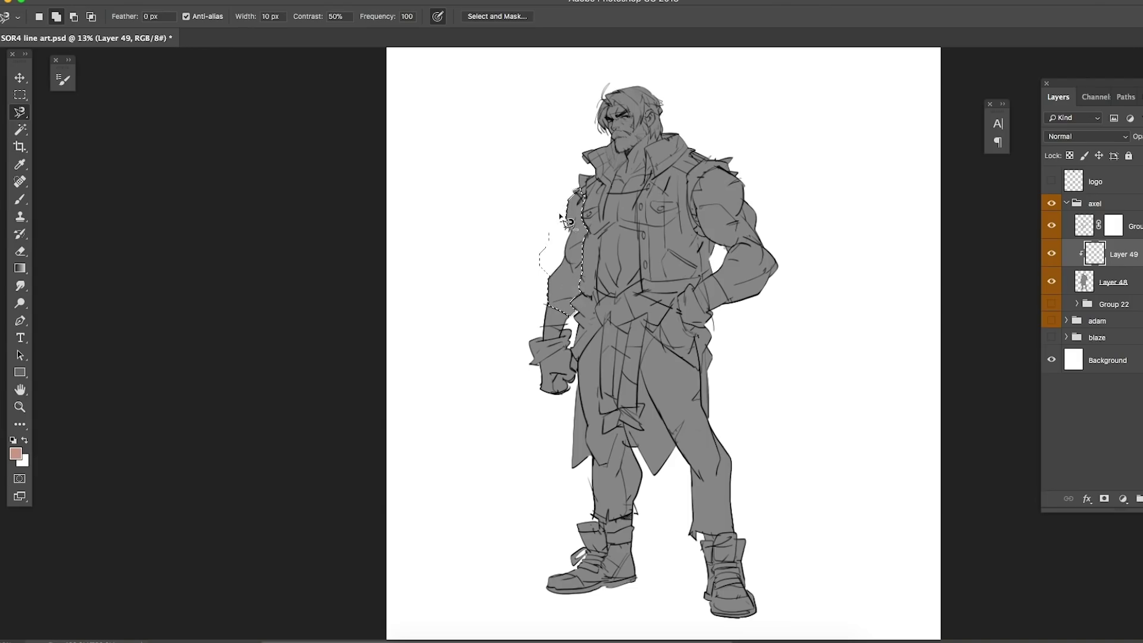
{"action": "key", "text": "Return"}
{"action": "key", "text": "alt+BackSpace"}
{"action": "key", "text": "super+d"}
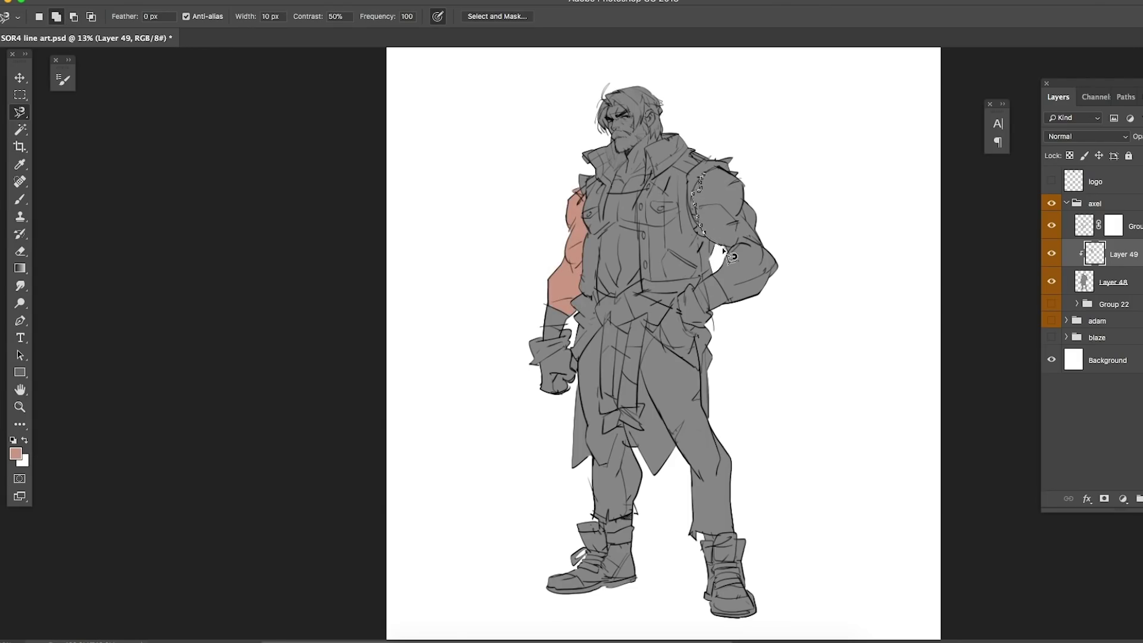
- Trace the arm resting on the hip down to the wrist wrap and fill it with the skin tone
{"action": "left_click_drag", "start_coordinate": [722, 278], "coordinate": [736, 308]}
{"action": "left_click_drag", "start_coordinate": [773, 241], "coordinate": [751, 202]}
{"action": "key", "text": "Return"}
{"action": "key", "text": "alt+BackSpace"}
{"action": "key", "text": "super+d"}
- Trace both trouser legs around the hanging sash and fill them with a dark desaturated blue
{"action": "key", "text": "b"}
{"action": "left_click_drag", "start_coordinate": [1123, 281], "coordinate": [1131, 280]}
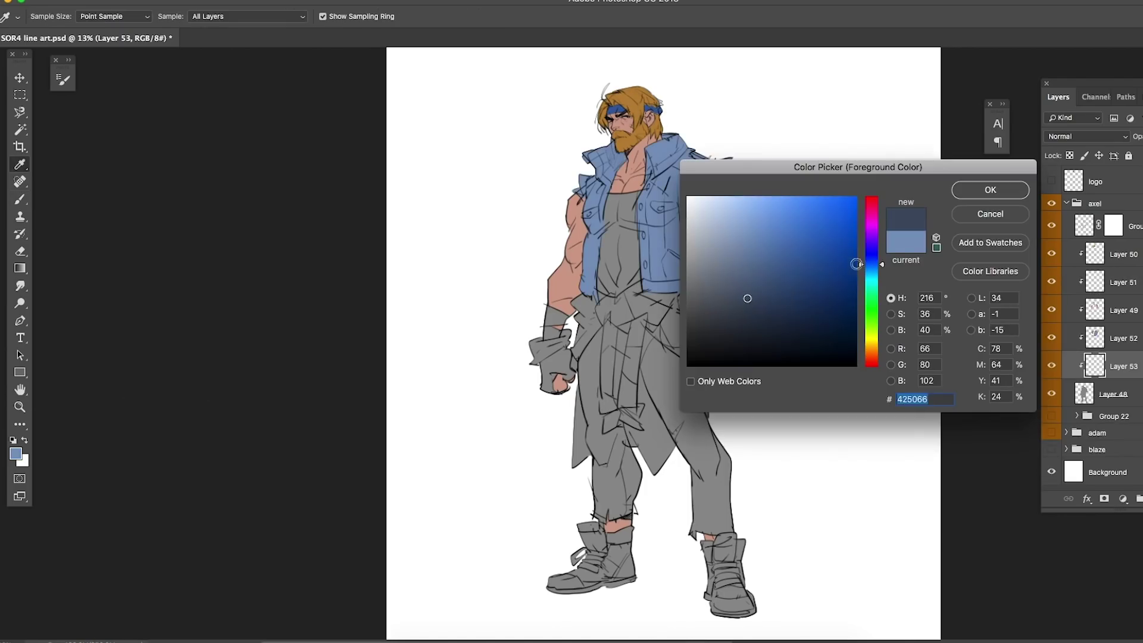
{"action": "left_click", "coordinate": [978, 191]}
{"action": "key", "text": "l"}
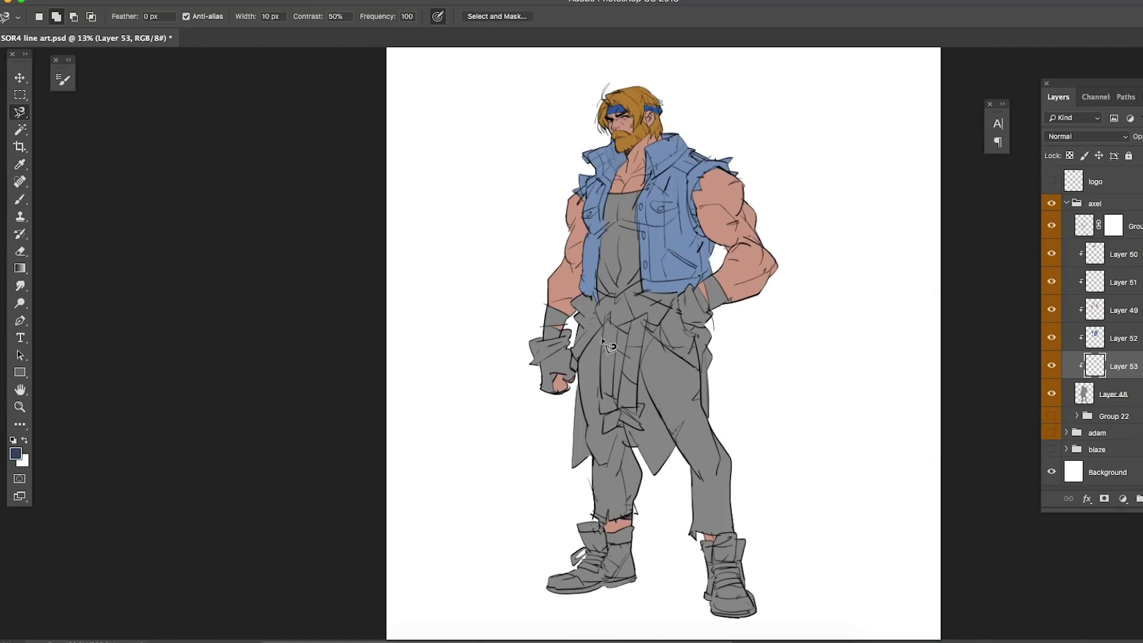
{"action": "left_click", "coordinate": [602, 329]}
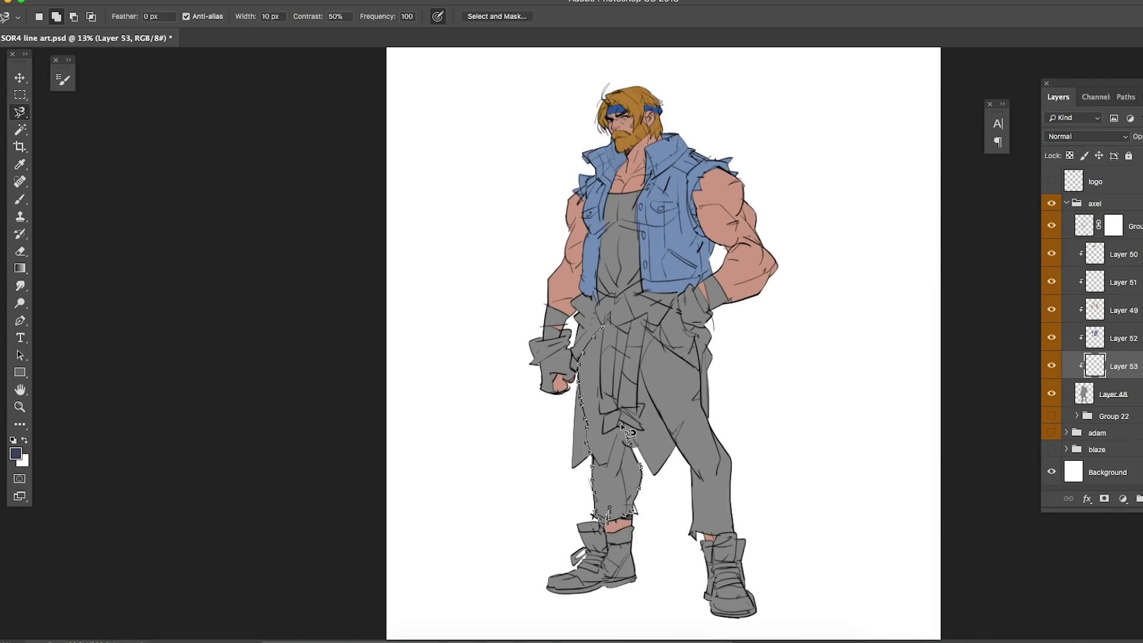
{"action": "double_click", "coordinate": [694, 324]}
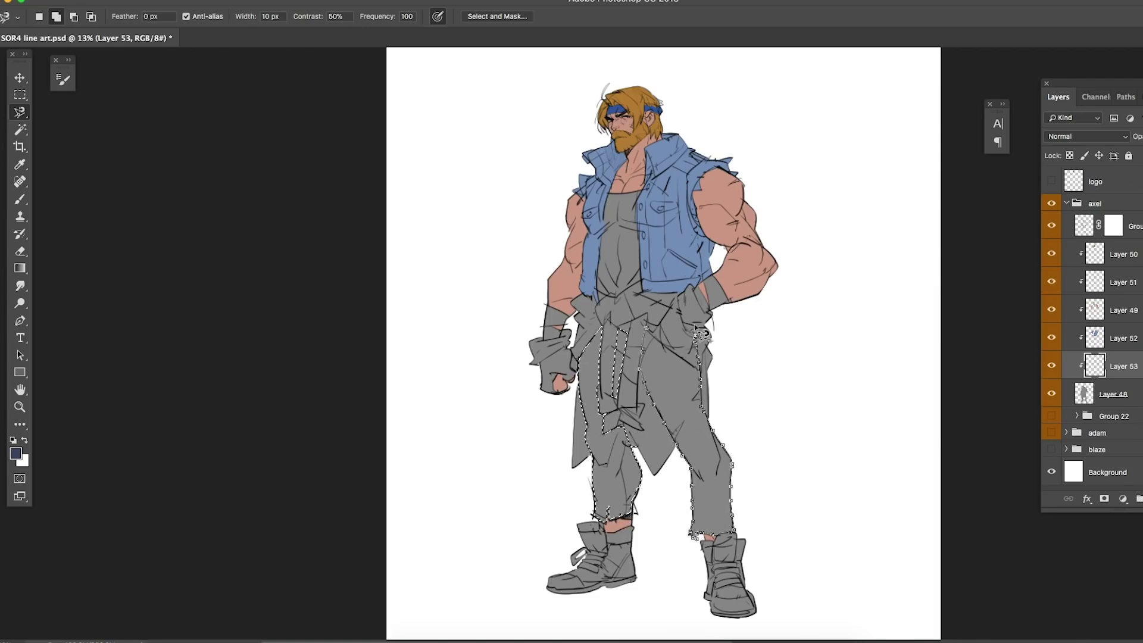
{"action": "key", "text": "alt+BackSpace"}
{"action": "key", "text": "ctrl+u"}
{"action": "key", "text": "Return"}
{"action": "key", "text": "ctrl+d"}
- Trace both gloves on a new clipped layer and fill them with dark red
{"action": "key", "text": "b"}
{"action": "key", "text": "l"}
{"action": "key", "text": "ctrl+shift+alt+n"}
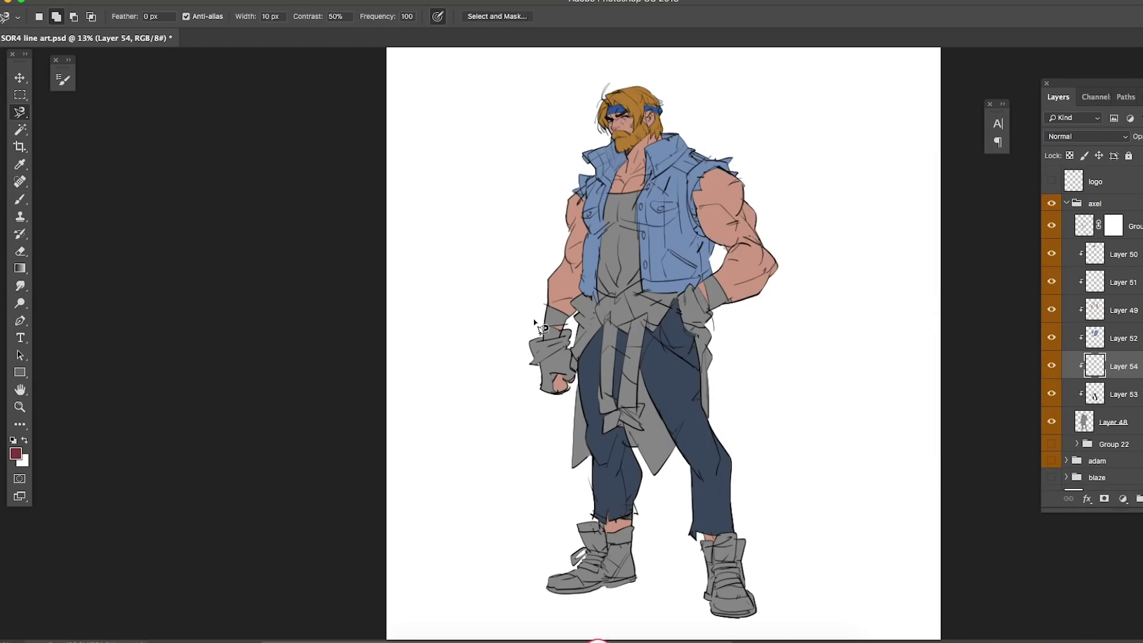
{"action": "left_click_drag", "start_coordinate": [533, 333], "coordinate": [536, 336]}
{"action": "key", "text": "alt+BackSpace"}
{"action": "left_click_drag", "start_coordinate": [679, 285], "coordinate": [699, 322]}
{"action": "key", "text": "alt+BackSpace"}
{"action": "key", "text": "ctrl+d"}
- Colour the cloth tied around the waist and its hanging ends tan on a new clipped layer
{"action": "key", "text": "b"}
{"action": "left_click", "coordinate": [16, 454]}
{"action": "key", "text": "Return"}
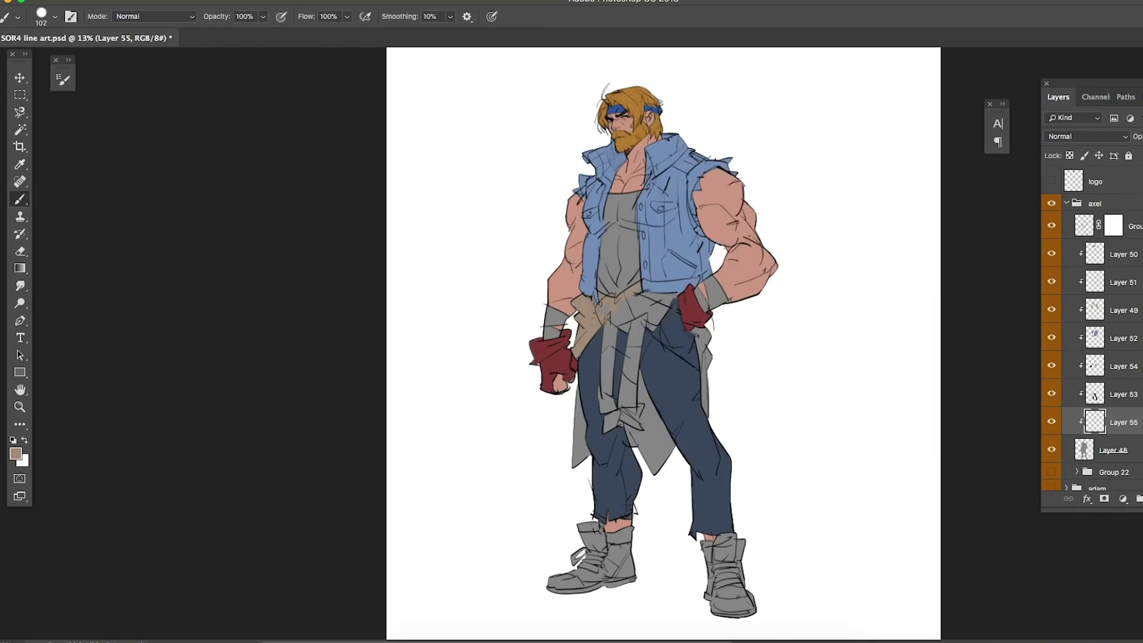
{"action": "key", "text": "ctrl+shift+alt+n"}
{"action": "key", "text": "alt+BackSpace"}
- Paint the shirt, wrist wraps and boots off-white on a new clipped layer, and add dark red patches to the boots
{"action": "key", "text": "ctrl+shift+alt+n"}
{"action": "left_click_drag", "start_coordinate": [619, 239], "coordinate": [688, 600]}
{"action": "key", "text": "["}
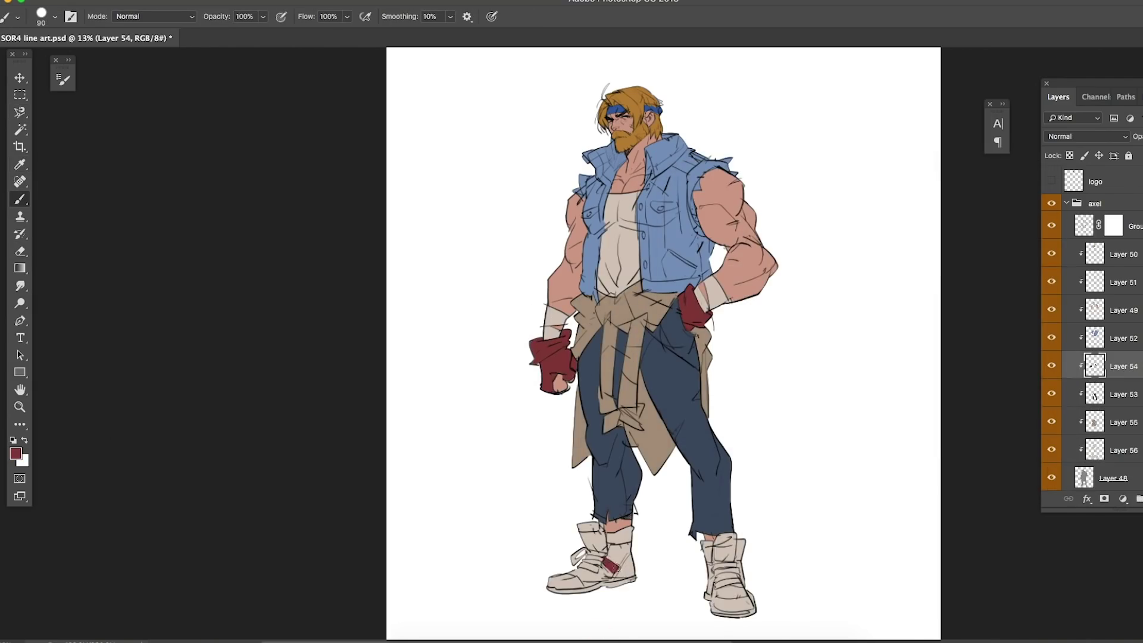
{"action": "left_click_drag", "start_coordinate": [607, 563], "coordinate": [712, 575]}
- Paint dark brown stripes across the waist knot and hanging sash on a new clipped layer with a 175 px brush
{"action": "left_click", "coordinate": [1109, 450]}
{"action": "key", "text": "ctrl+shift+n"}
{"action": "key", "text": "Return"}
{"action": "key", "text": "]"}
{"action": "key", "text": "]"}
{"action": "key", "text": "]"}
{"action": "key", "text": "]"}
{"action": "left_click_drag", "start_coordinate": [622, 363], "coordinate": [637, 402]}
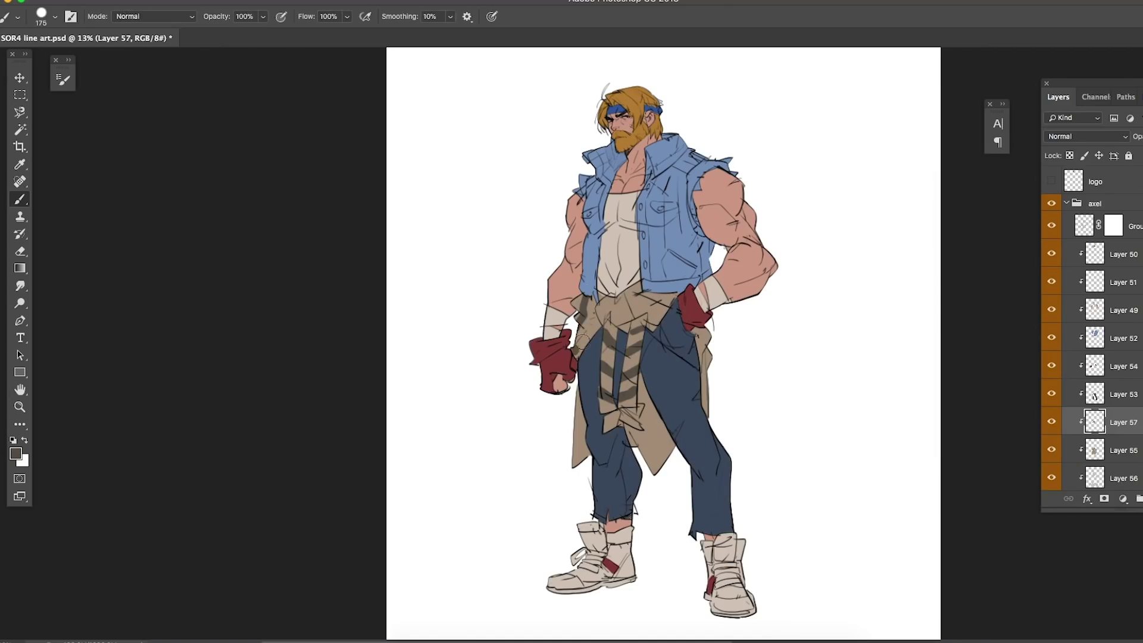
{"action": "left_click_drag", "start_coordinate": [572, 297], "coordinate": [631, 325]}
{"action": "left_click_drag", "start_coordinate": [613, 280], "coordinate": [661, 327]}
- Create a clipped layer above the flat colour layers and set its blend mode to Multiply
{"action": "left_click", "coordinate": [1065, 203]}
{"action": "left_click", "coordinate": [1065, 204]}
{"action": "left_click", "coordinate": [1124, 256]}
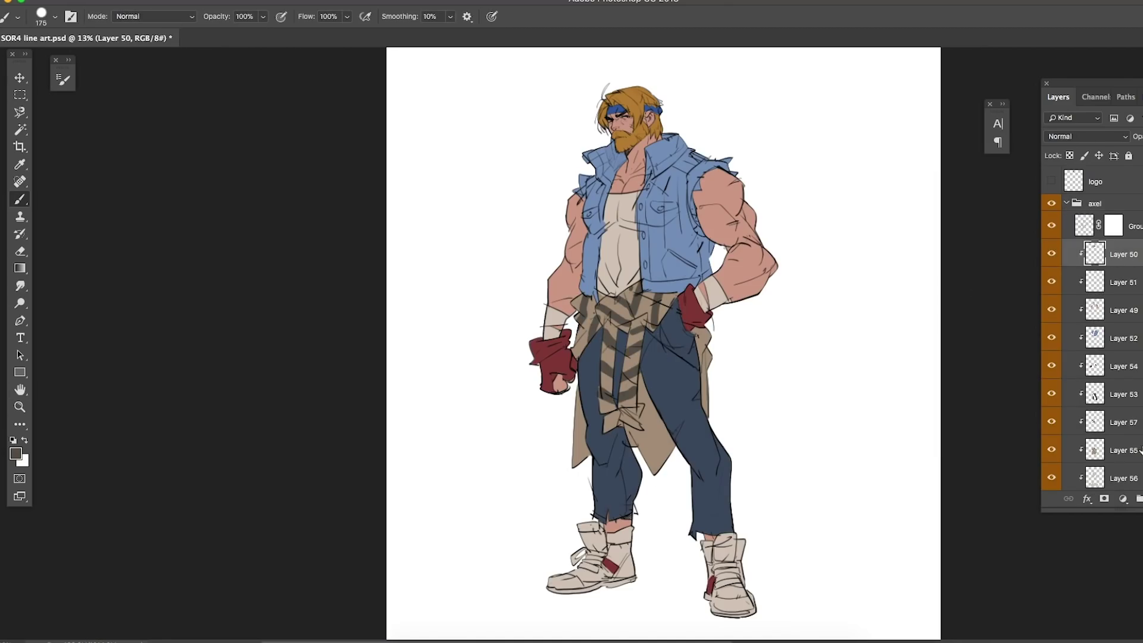
{"action": "key", "text": "ctrl+shift+n"}
{"action": "key", "text": "Return"}
{"action": "left_click", "coordinate": [1127, 261], "text": "alt"}
{"action": "left_click", "coordinate": [1093, 138]}
{"action": "left_click", "coordinate": [1090, 174]}
- Choose a pale lavender, undo the trial shading strokes, and fill the whole Multiply layer with that colour
{"action": "left_click", "coordinate": [16, 454]}
{"action": "left_click_drag", "start_coordinate": [864, 356], "coordinate": [861, 243]}
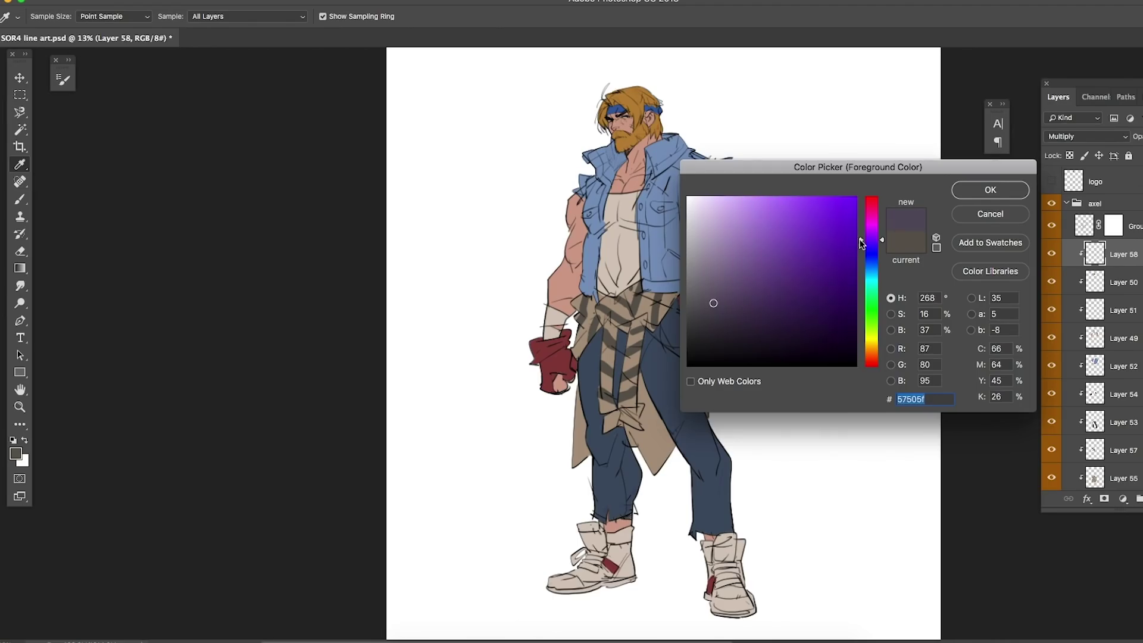
{"action": "left_click", "coordinate": [715, 224]}
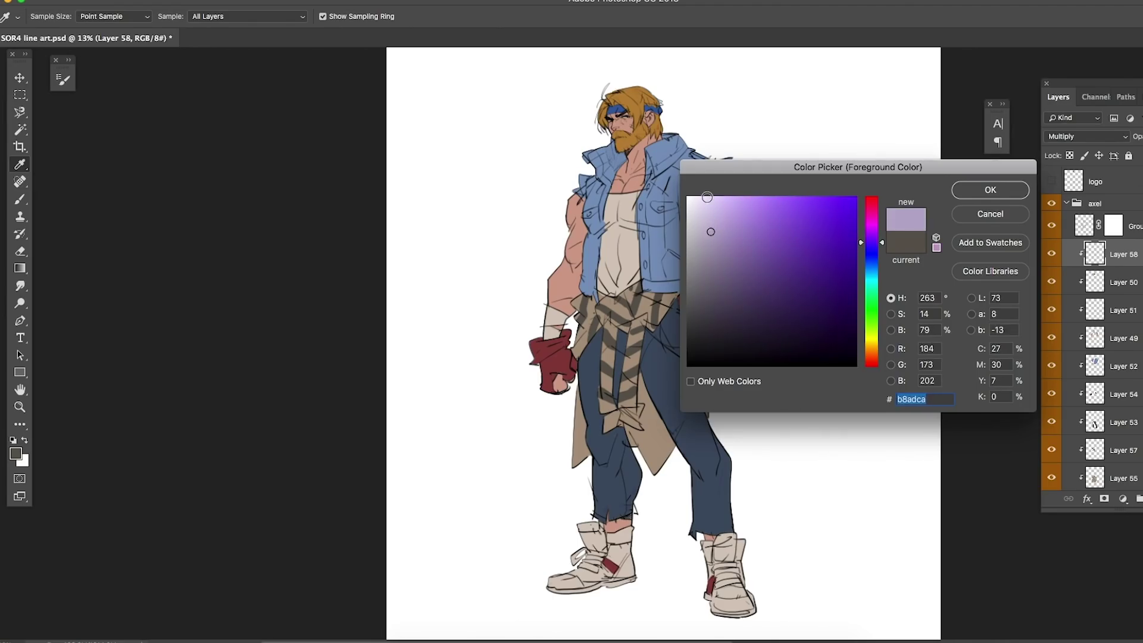
{"action": "key", "text": "Return"}
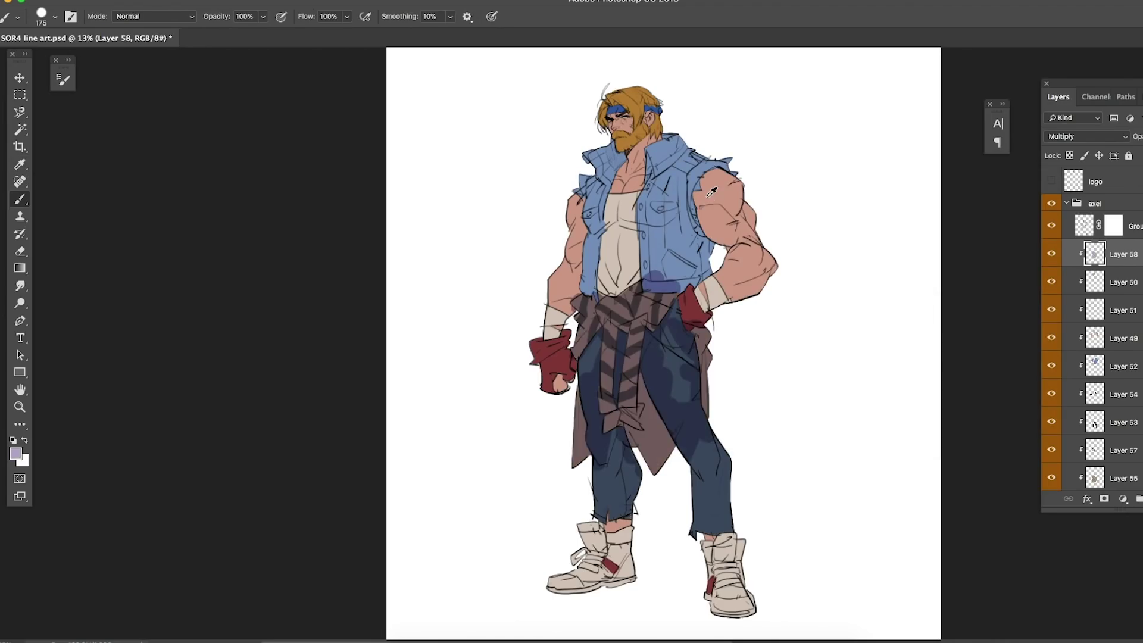
{"action": "key", "text": "ctrl+z"}
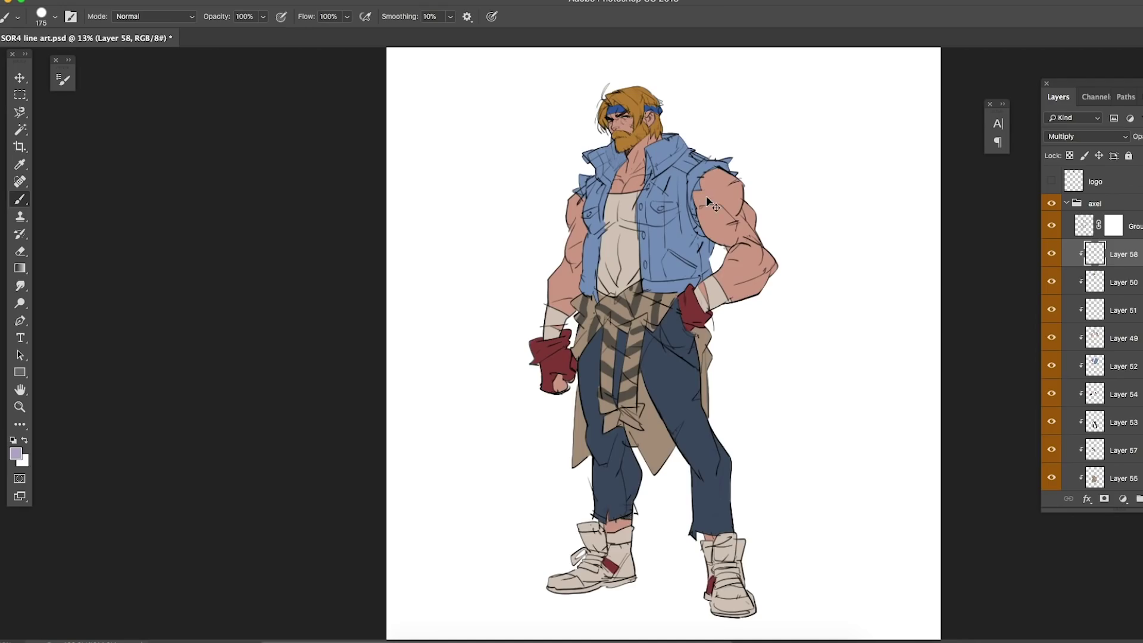
{"action": "key", "text": "alt+BackSpace"}
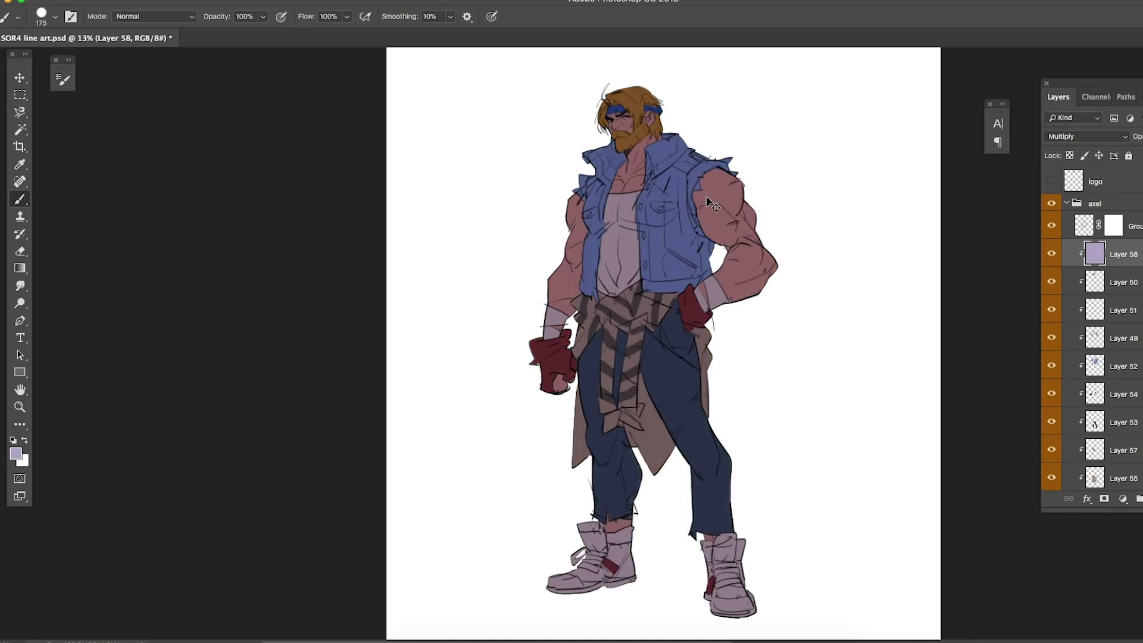
- Switch to the regular Lasso and cut the lit areas of the hair out of the Multiply shading
{"action": "key", "text": "l"}
{"action": "left_click", "coordinate": [24, 113]}
{"action": "left_click", "coordinate": [52, 112]}
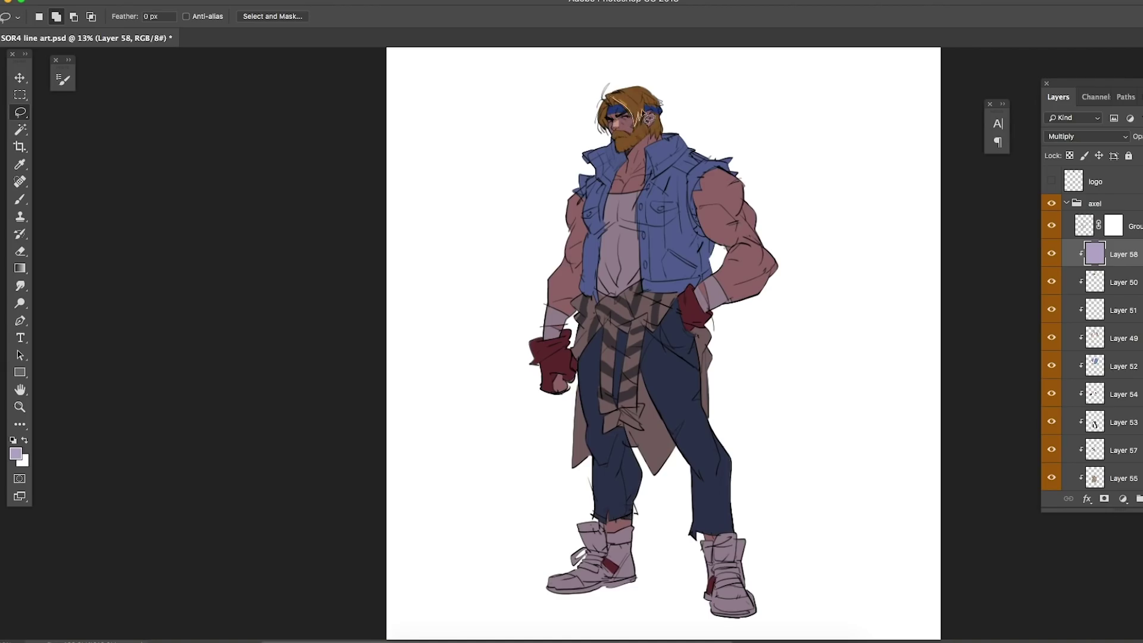
{"action": "left_click_drag", "start_coordinate": [614, 88], "coordinate": [637, 94]}
{"action": "key", "text": "Delete"}
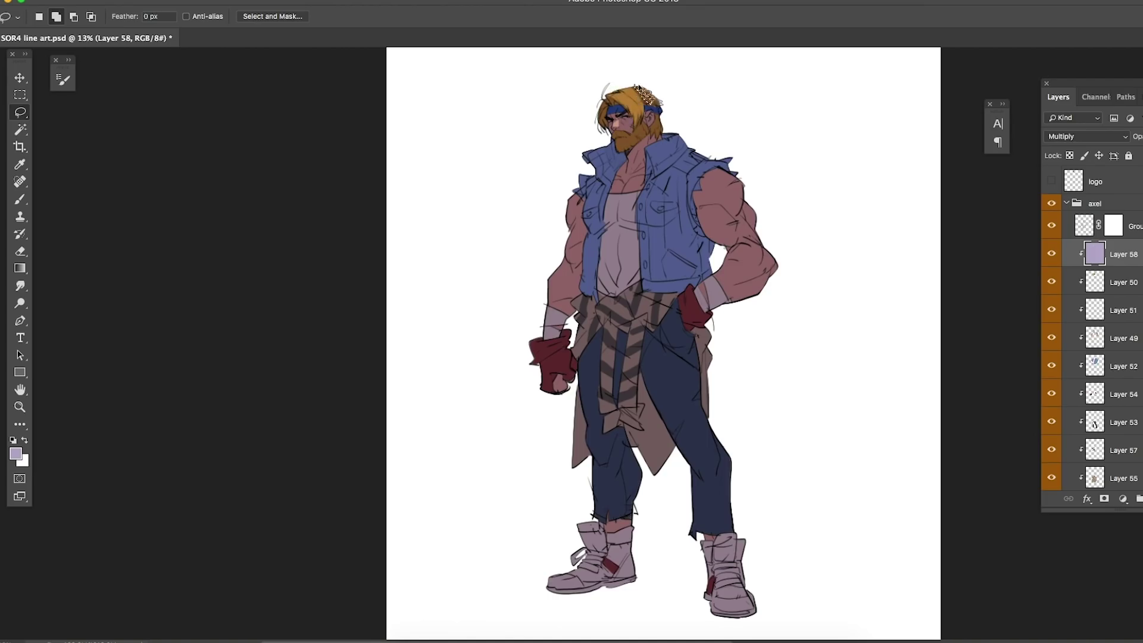
{"action": "key", "text": "ctrl+d"}
{"action": "key", "text": "Delete"}
- Lasso the lit areas of the arm, vest, sash and trousers and remove the shading there
{"action": "key", "text": "x"}
{"action": "mouse_move", "coordinate": [692, 180]}
{"action": "left_mouse_down"}
{"action": "mouse_move", "coordinate": [738, 229]}
{"action": "mouse_move", "coordinate": [685, 417]}
{"action": "mouse_move", "coordinate": [724, 600]}
{"action": "mouse_move", "coordinate": [571, 583]}
{"action": "mouse_move", "coordinate": [658, 244]}
{"action": "mouse_move", "coordinate": [688, 205]}
{"action": "mouse_move", "coordinate": [619, 186]}
{"action": "mouse_move", "coordinate": [613, 351]}
{"action": "mouse_move", "coordinate": [596, 322]}
{"action": "mouse_move", "coordinate": [705, 396]}
{"action": "left_mouse_up"}
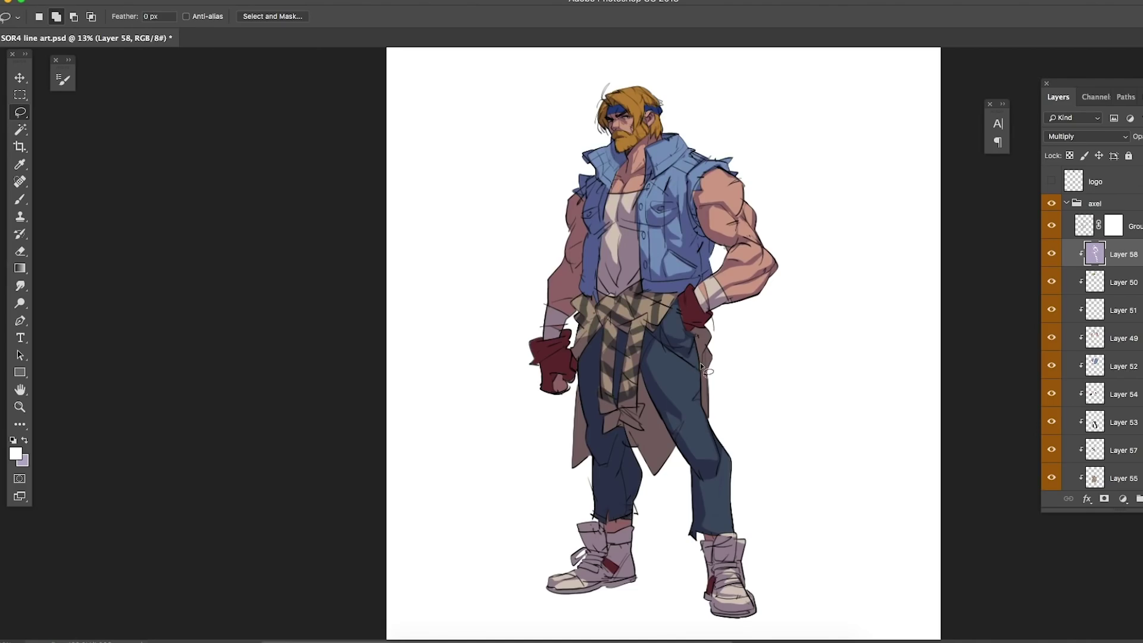
{"action": "key", "text": "x"}
{"action": "key", "text": "ctrl+d"}
- Adjust the hue and saturation of the Multiply shading layer
{"action": "key", "text": "ctrl+u"}
{"action": "left_click_drag", "start_coordinate": [977, 222], "coordinate": [959, 327]}
{"action": "key", "text": "Return"}
{"action": "scroll", "coordinate": [765, 584], "scroll_direction": "down", "scroll_amount": 3}
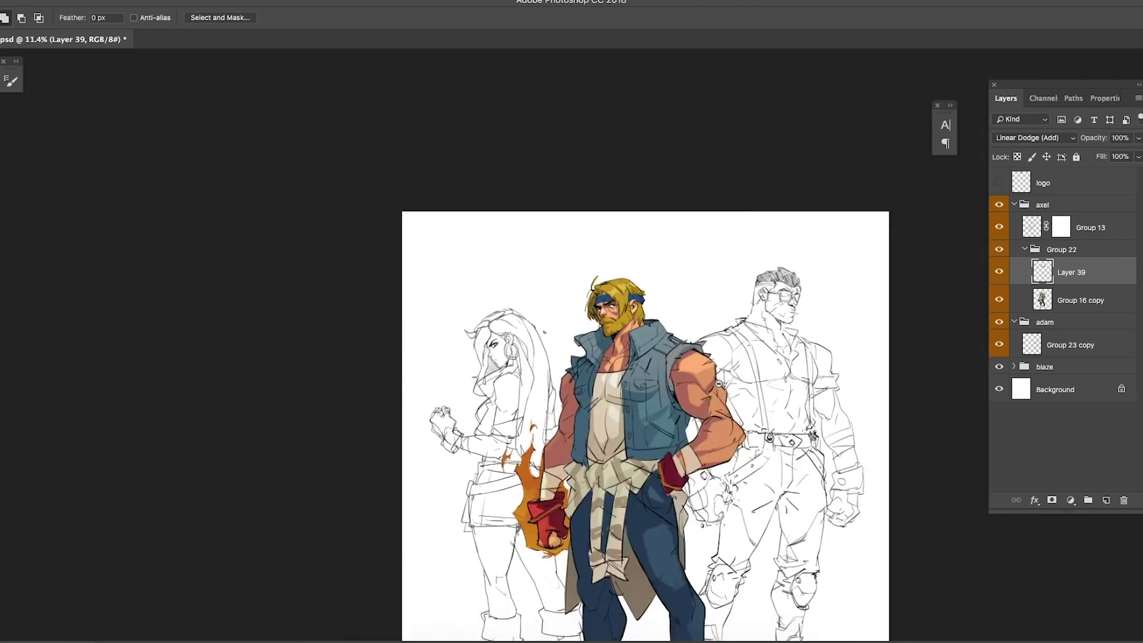
- Lasso light shapes on the arm resting on the hip and fill them as highlights on the Linear Dodge (Add) layer
{"action": "scroll", "coordinate": [719, 384], "scroll_direction": "up", "scroll_amount": 5}
{"action": "mouse_move", "coordinate": [786, 384]}
{"action": "left_mouse_down"}
{"action": "mouse_move", "coordinate": [797, 381]}
{"action": "mouse_move", "coordinate": [816, 425]}
{"action": "mouse_move", "coordinate": [709, 443]}
{"action": "mouse_move", "coordinate": [762, 438]}
{"action": "mouse_move", "coordinate": [815, 476]}
{"action": "mouse_move", "coordinate": [836, 468]}
{"action": "mouse_move", "coordinate": [732, 571]}
{"action": "mouse_move", "coordinate": [715, 458]}
{"action": "left_mouse_up"}
{"action": "scroll", "coordinate": [798, 482], "scroll_direction": "down", "scroll_amount": 2}
{"action": "key", "text": "alt+BackSpace"}
{"action": "key", "text": "ctrl+d"}
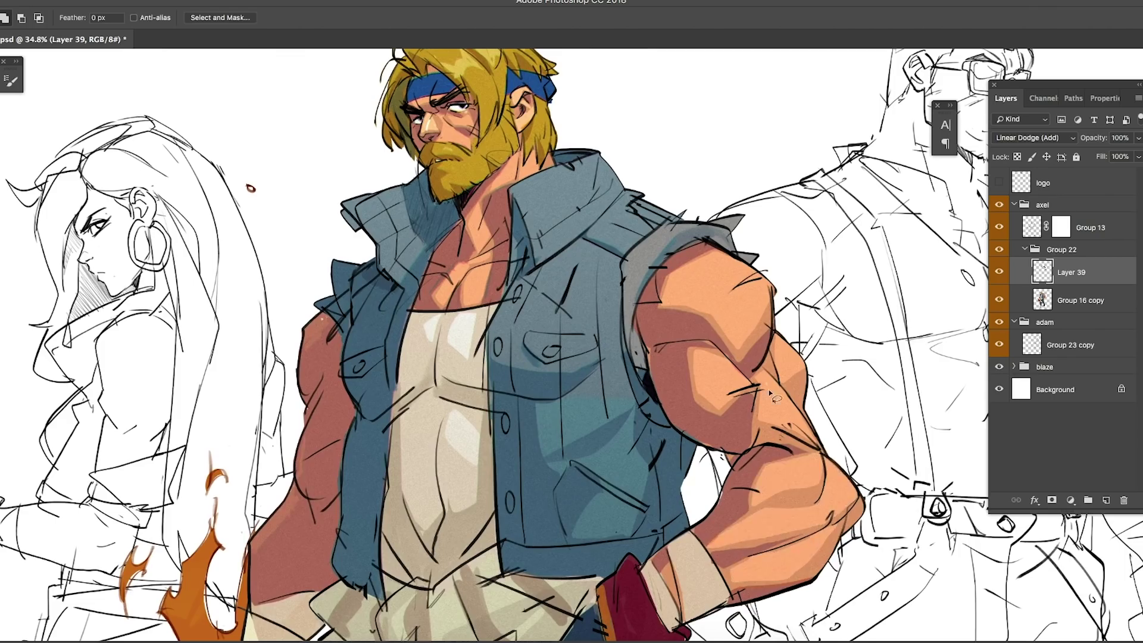
- Add further lassoed highlights along the upper arm and forearm on the Linear Dodge (Add) layer
{"action": "scroll", "coordinate": [772, 395], "scroll_direction": "down", "scroll_amount": 4}
{"action": "scroll", "coordinate": [497, 545], "scroll_direction": "up", "scroll_amount": 2}
{"action": "scroll", "coordinate": [497, 507], "scroll_direction": "up", "scroll_amount": 5}
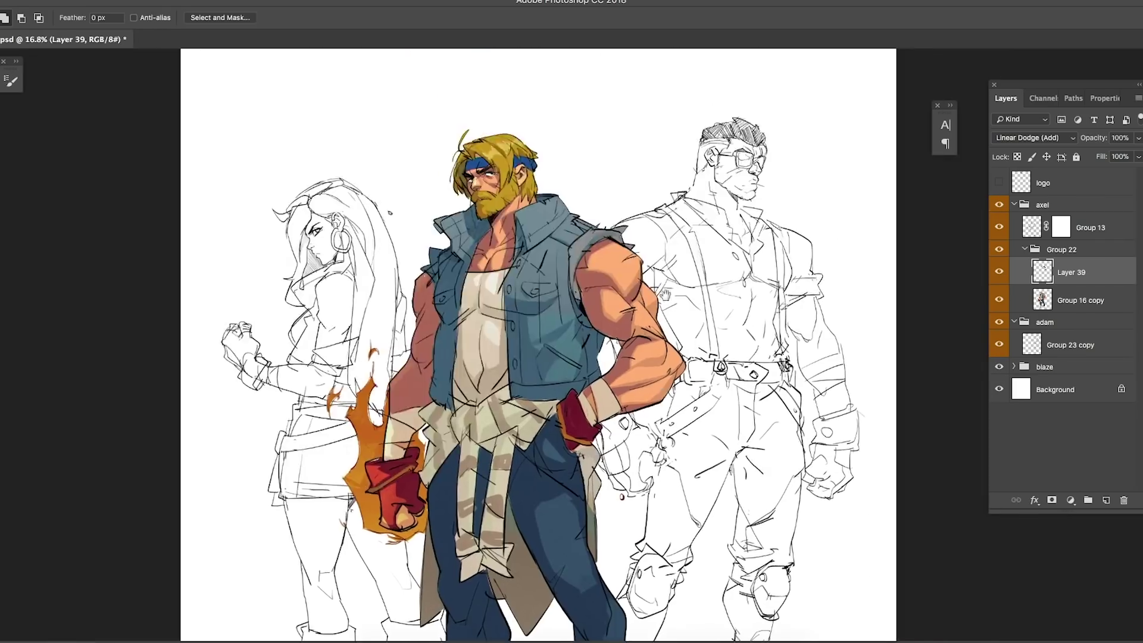
{"action": "scroll", "coordinate": [604, 274], "scroll_direction": "up", "scroll_amount": 2}
{"action": "mouse_move", "coordinate": [604, 274]}
{"action": "left_mouse_down"}
{"action": "mouse_move", "coordinate": [667, 260]}
{"action": "mouse_move", "coordinate": [605, 275]}
{"action": "left_mouse_up"}
{"action": "scroll", "coordinate": [726, 241], "scroll_direction": "down", "scroll_amount": 3}
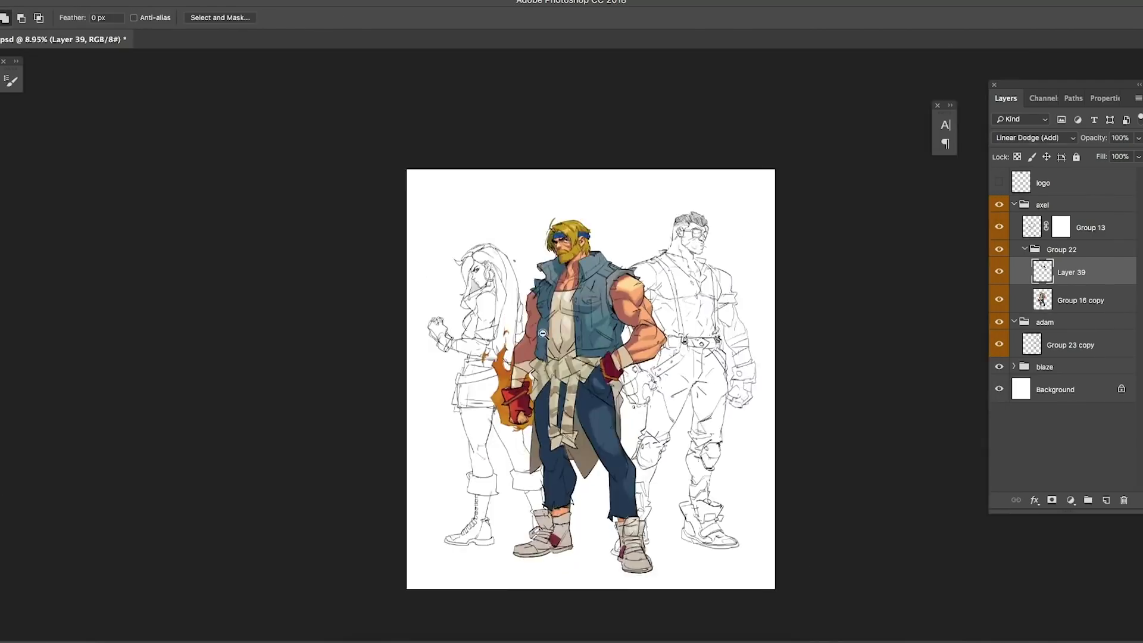
{"action": "scroll", "coordinate": [684, 322], "scroll_direction": "up", "scroll_amount": 3}
{"action": "key", "text": "ctrl+d"}
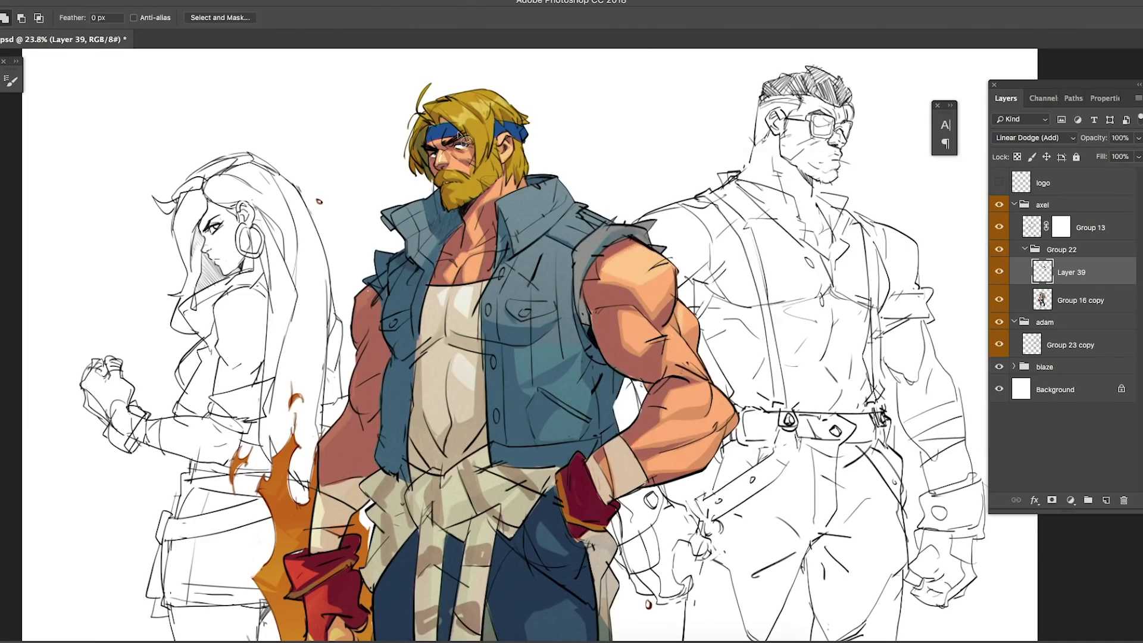
{"action": "scroll", "coordinate": [464, 140], "scroll_direction": "up", "scroll_amount": 4}
{"action": "scroll", "coordinate": [525, 261], "scroll_direction": "down", "scroll_amount": 5}
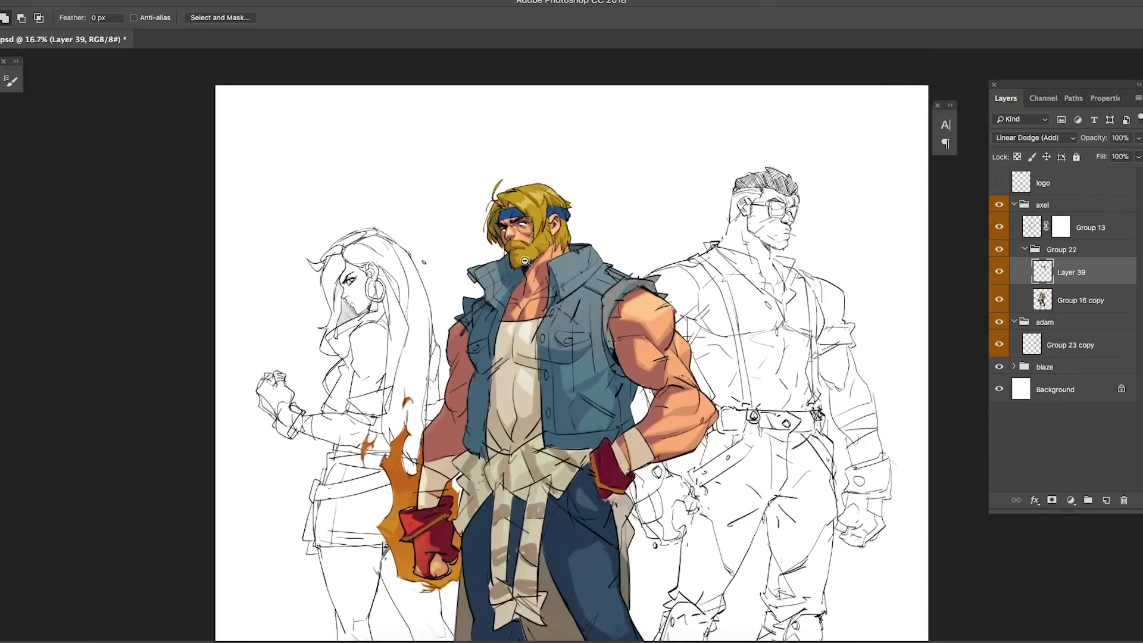
{"action": "scroll", "coordinate": [525, 261], "scroll_direction": "up", "scroll_amount": 2}
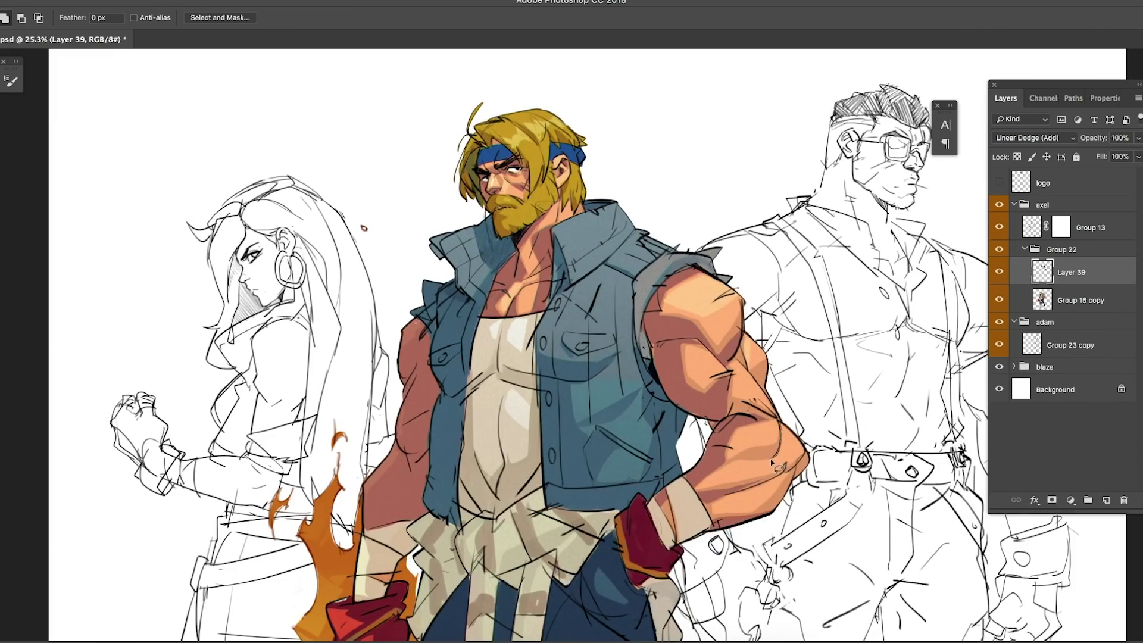
{"action": "key", "text": "ctrl+d"}
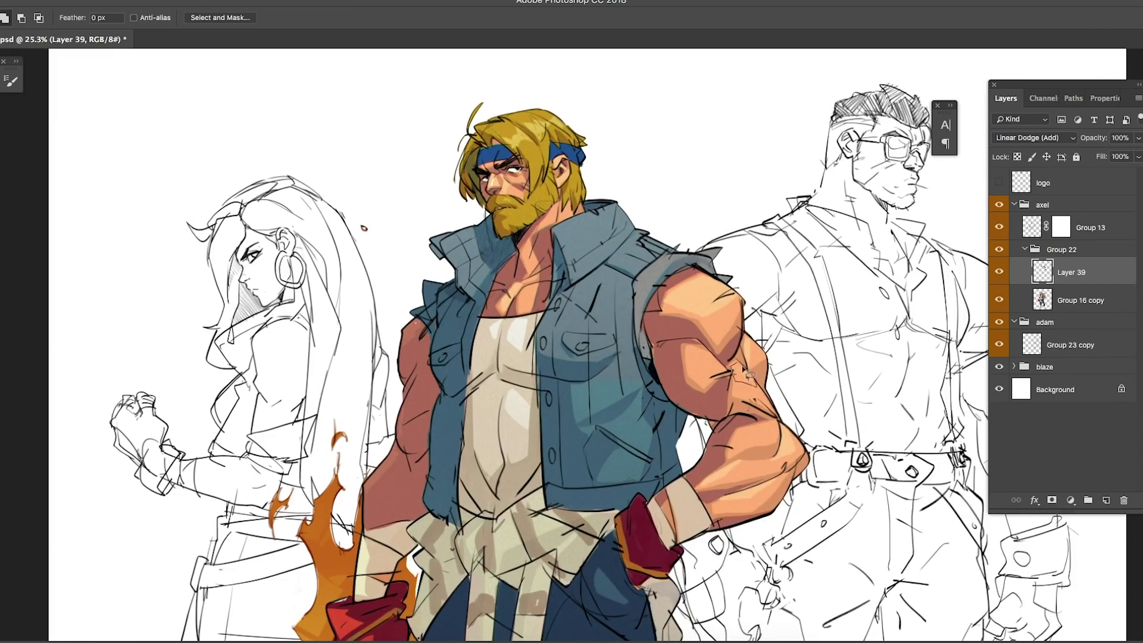
- Lasso the vest's collar and fill it as a bluish highlight on the Linear Dodge (Add) layer, adjusting the fill colour to dark blue 161e32
{"action": "scroll", "coordinate": [747, 374], "scroll_direction": "down", "scroll_amount": 3}
{"action": "scroll", "coordinate": [654, 334], "scroll_direction": "up", "scroll_amount": 2}
{"action": "left_click", "coordinate": [619, 320]}
{"action": "left_click", "coordinate": [743, 309]}
{"action": "left_click", "coordinate": [756, 298]}
{"action": "left_click", "coordinate": [820, 255]}
{"action": "key", "text": "Return"}
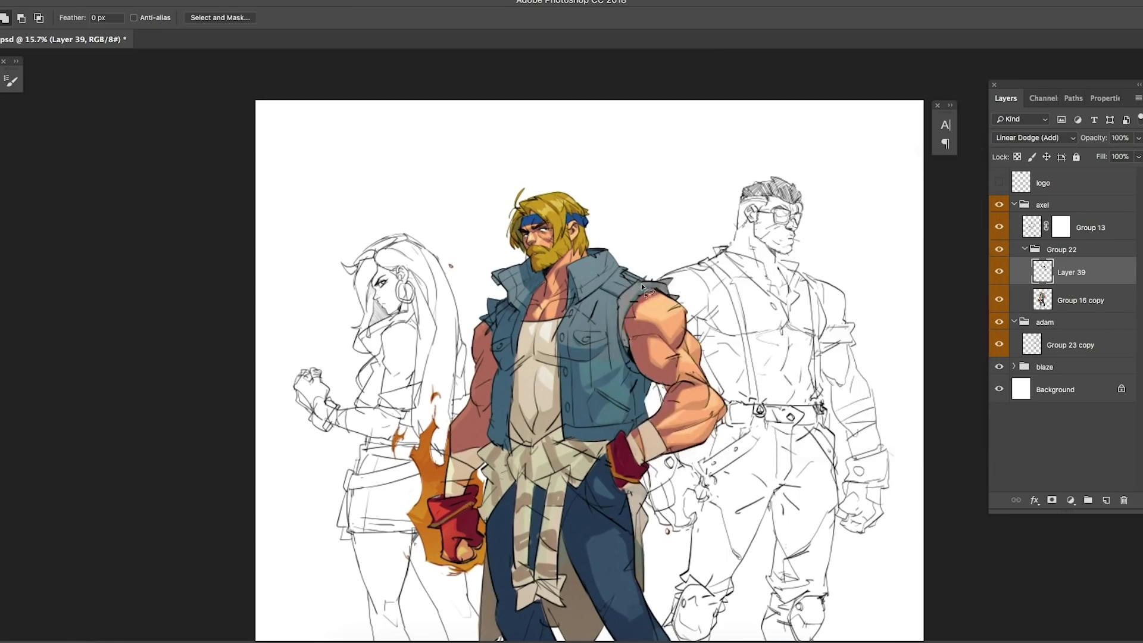
{"action": "scroll", "coordinate": [578, 262], "scroll_direction": "up", "scroll_amount": 3}
{"action": "mouse_move", "coordinate": [566, 269]}
{"action": "left_mouse_down"}
{"action": "mouse_move", "coordinate": [577, 303]}
{"action": "mouse_move", "coordinate": [566, 269]}
{"action": "left_mouse_up"}
{"action": "key", "text": "alt+BackSpace"}
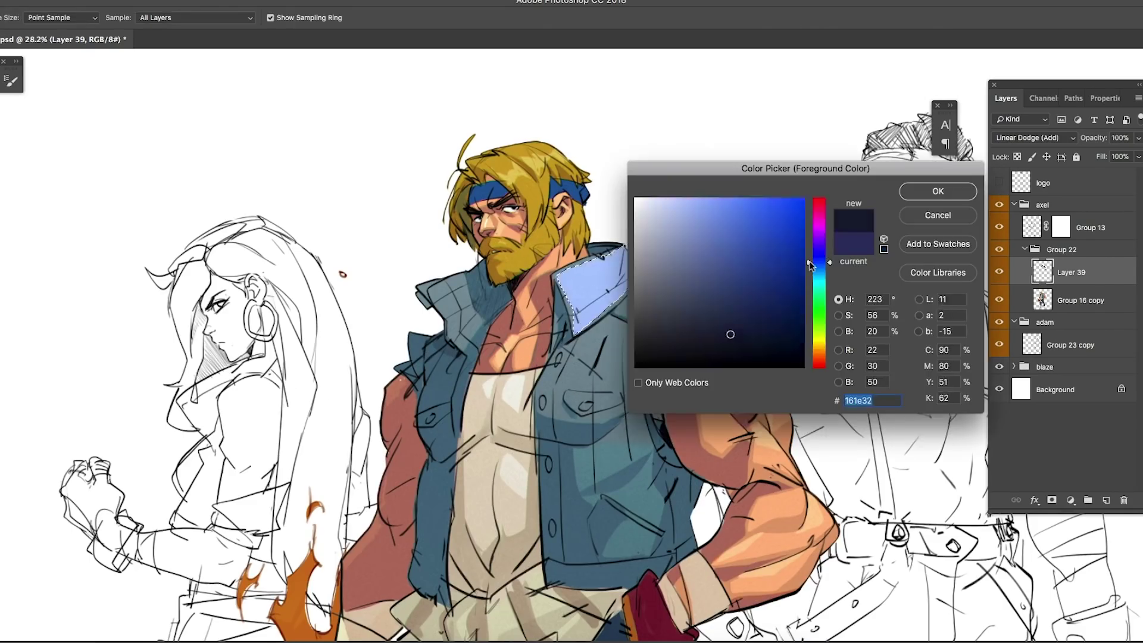
{"action": "key", "text": "Return"}
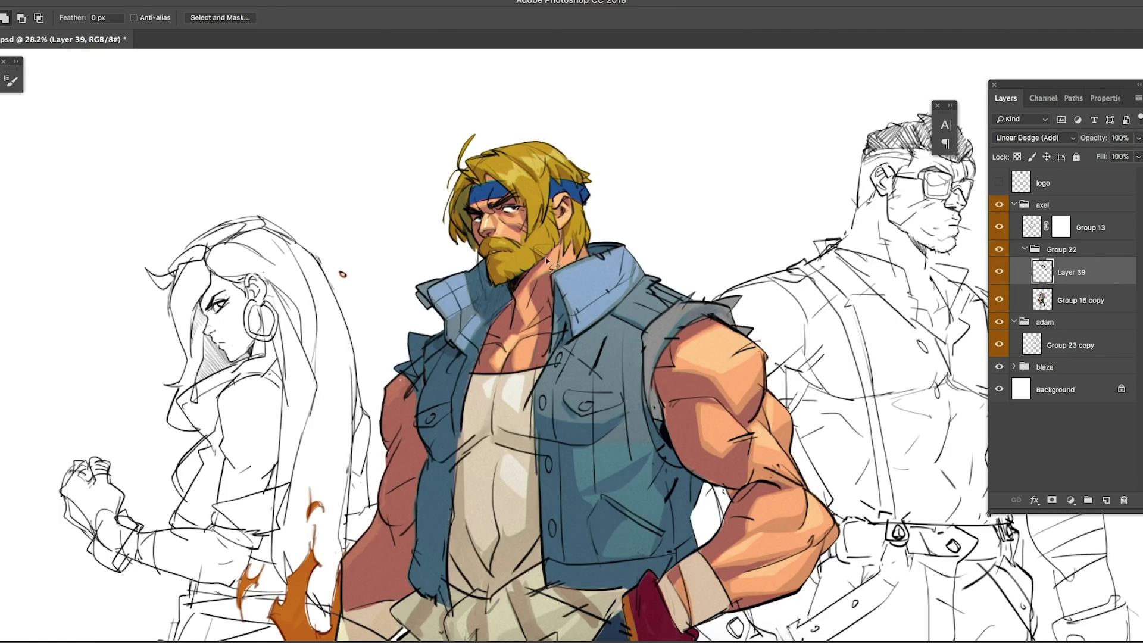
- Lasso light shapes on the vest's front panel and lower pocket and fill them as highlights on the Linear Dodge (Add) layer
{"action": "scroll", "coordinate": [556, 312], "scroll_direction": "down", "scroll_amount": 4}
{"action": "scroll", "coordinate": [557, 312], "scroll_direction": "up", "scroll_amount": 3}
{"action": "mouse_move", "coordinate": [582, 329]}
{"action": "left_mouse_down"}
{"action": "mouse_move", "coordinate": [576, 395]}
{"action": "mouse_move", "coordinate": [590, 445]}
{"action": "mouse_move", "coordinate": [647, 471]}
{"action": "mouse_move", "coordinate": [646, 435]}
{"action": "left_mouse_up"}
{"action": "key", "text": "alt+BackSpace"}
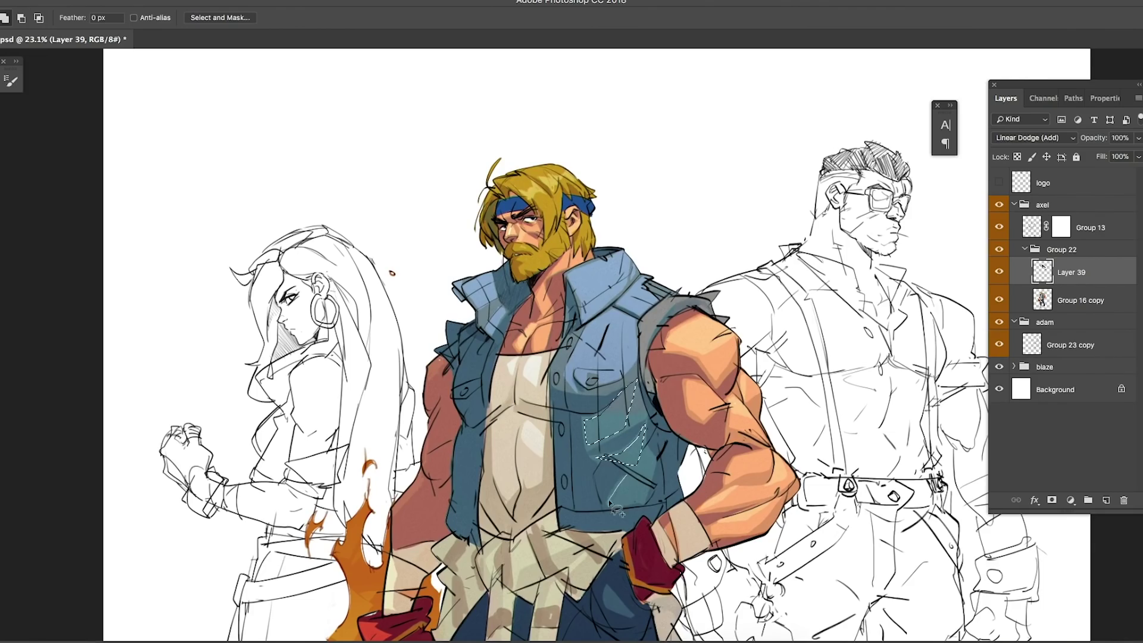
{"action": "key", "text": "alt+BackSpace"}
{"action": "key", "text": "ctrl+d"}
{"action": "scroll", "coordinate": [595, 344], "scroll_direction": "down", "scroll_amount": 3}
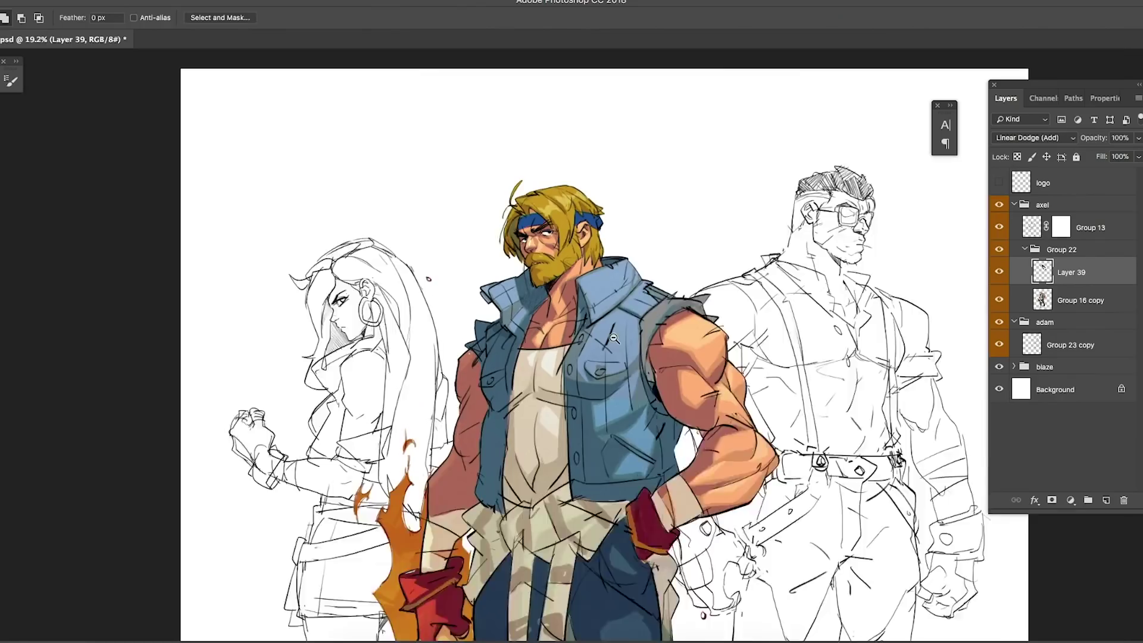
- Lasso and fill extra highlight shapes on both sides of the vest's collar and on the chest pocket flap
{"action": "scroll", "coordinate": [595, 345], "scroll_direction": "up", "scroll_amount": 3}
{"action": "left_click_drag", "start_coordinate": [622, 247], "coordinate": [564, 274]}
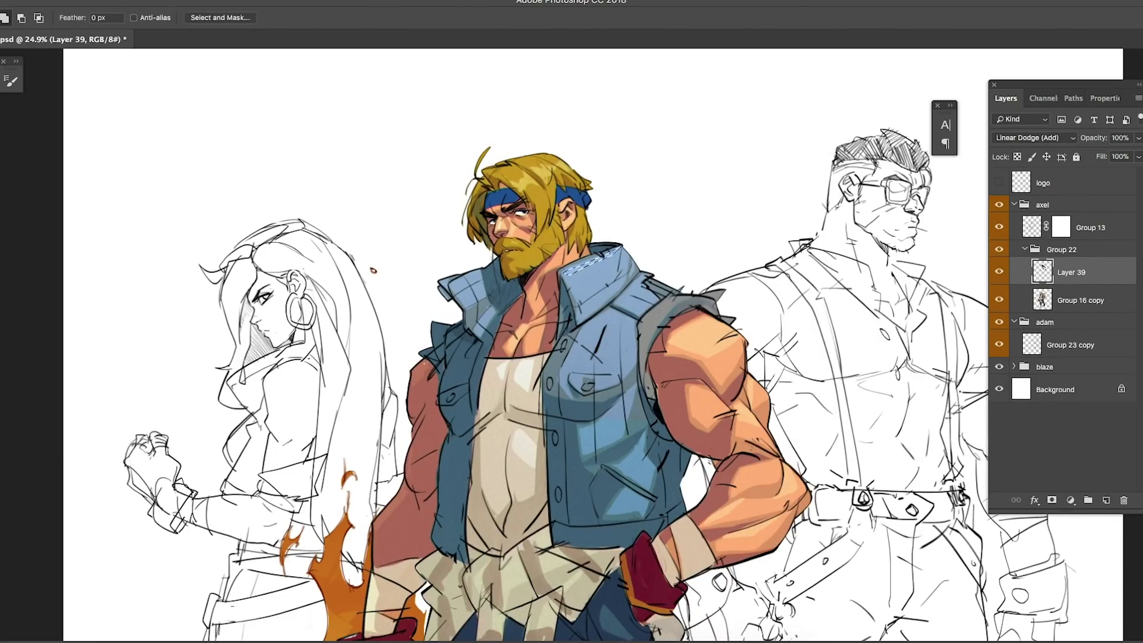
{"action": "key", "text": "alt+BackSpace"}
{"action": "mouse_move", "coordinate": [579, 322]}
{"action": "left_mouse_down"}
{"action": "mouse_move", "coordinate": [637, 271]}
{"action": "mouse_move", "coordinate": [622, 247]}
{"action": "left_mouse_up"}
{"action": "key", "text": "alt+BackSpace"}
{"action": "left_click_drag", "start_coordinate": [573, 375], "coordinate": [619, 396]}
{"action": "key", "text": "alt+BackSpace"}
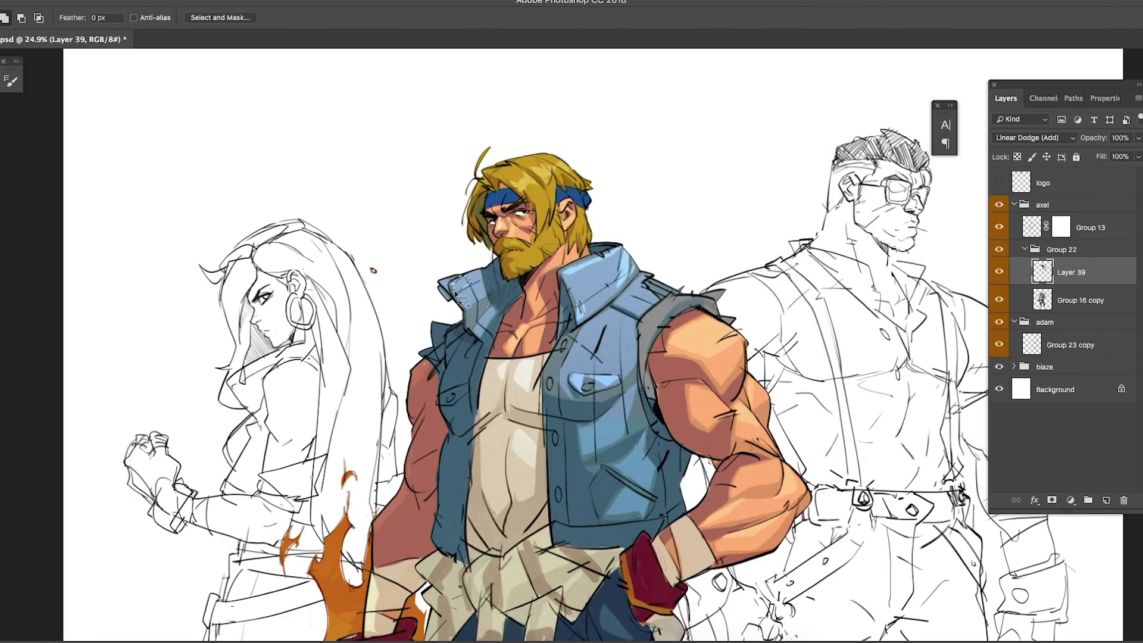
{"action": "key", "text": "alt+BackSpace"}
{"action": "scroll", "coordinate": [621, 337], "scroll_direction": "down", "scroll_amount": 3}
{"action": "scroll", "coordinate": [625, 417], "scroll_direction": "up", "scroll_amount": 5}
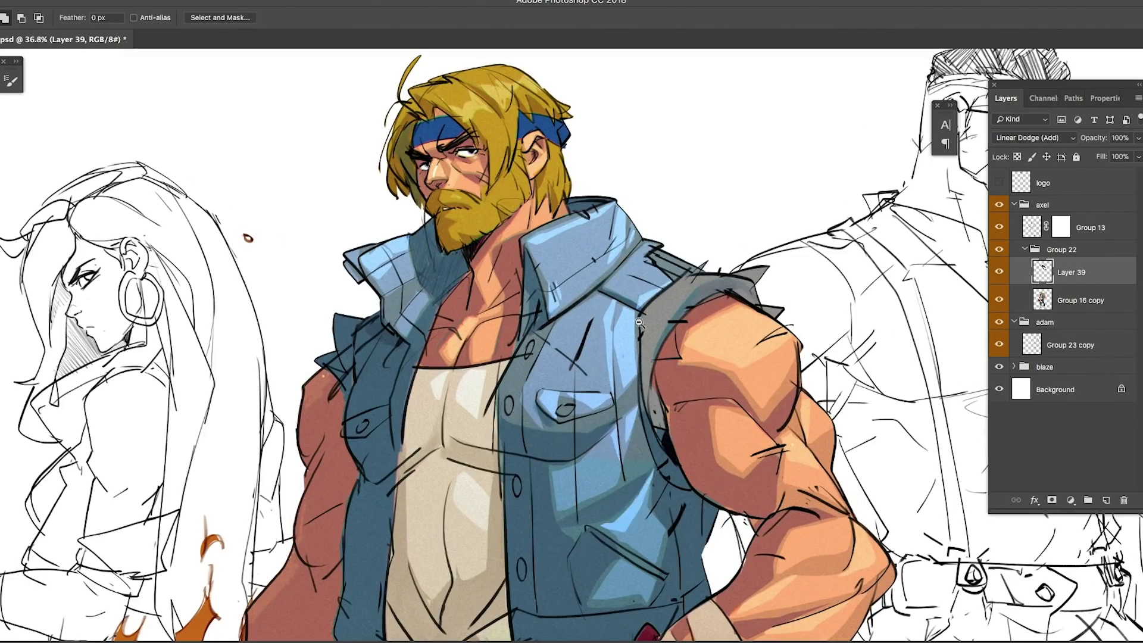
- Choose a greyish fill colour and add highlights to the frayed grey armhole trim of the vest
{"action": "scroll", "coordinate": [658, 481], "scroll_direction": "down", "scroll_amount": 5}
{"action": "scroll", "coordinate": [668, 304], "scroll_direction": "up", "scroll_amount": 3}
{"action": "scroll", "coordinate": [554, 345], "scroll_direction": "right", "scroll_amount": 3}
{"action": "left_click", "coordinate": [655, 292]}
{"action": "key", "text": "Return"}
{"action": "mouse_move", "coordinate": [576, 309]}
{"action": "left_mouse_down"}
{"action": "mouse_move", "coordinate": [568, 378]}
{"action": "mouse_move", "coordinate": [572, 363]}
{"action": "left_mouse_up"}
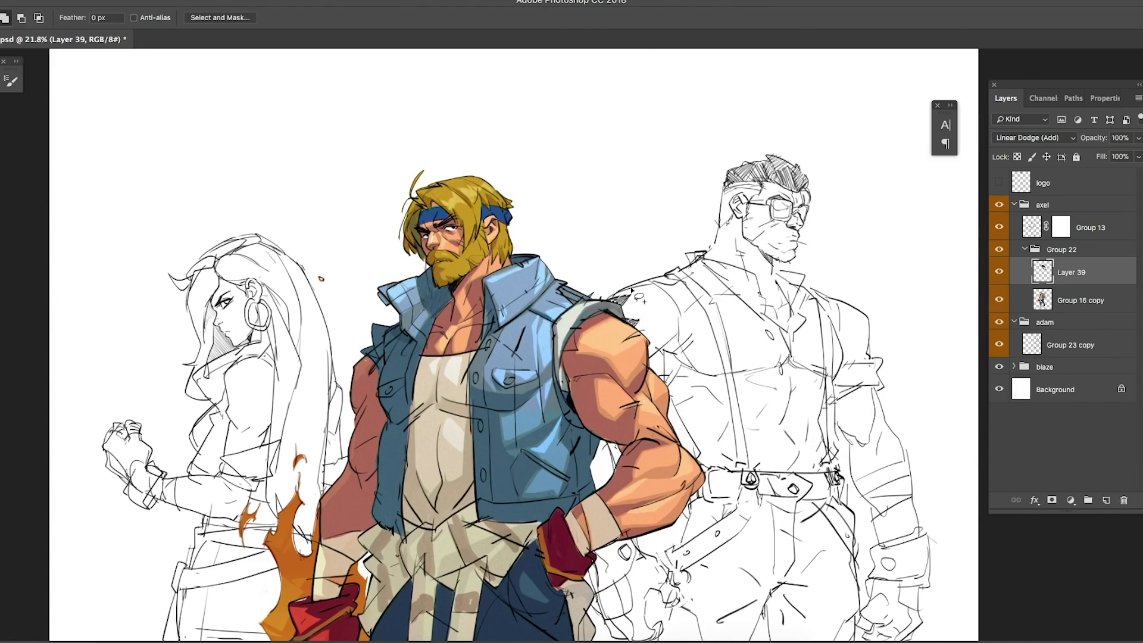
- Lasso strands of the blond hair and fill them as highlights, adjusting the fill colour to brown 66351f
{"action": "left_click", "coordinate": [494, 242]}
{"action": "key", "text": "Return"}
{"action": "scroll", "coordinate": [488, 172], "scroll_direction": "up", "scroll_amount": 3}
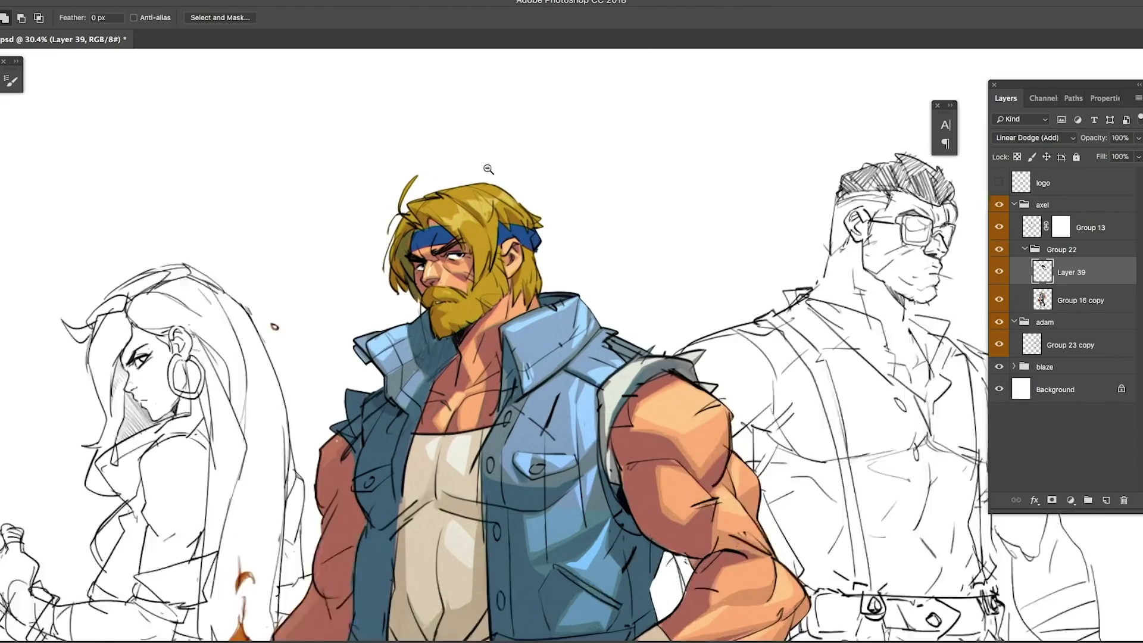
{"action": "left_click_drag", "start_coordinate": [429, 201], "coordinate": [485, 291]}
{"action": "key", "text": "alt+BackSpace"}
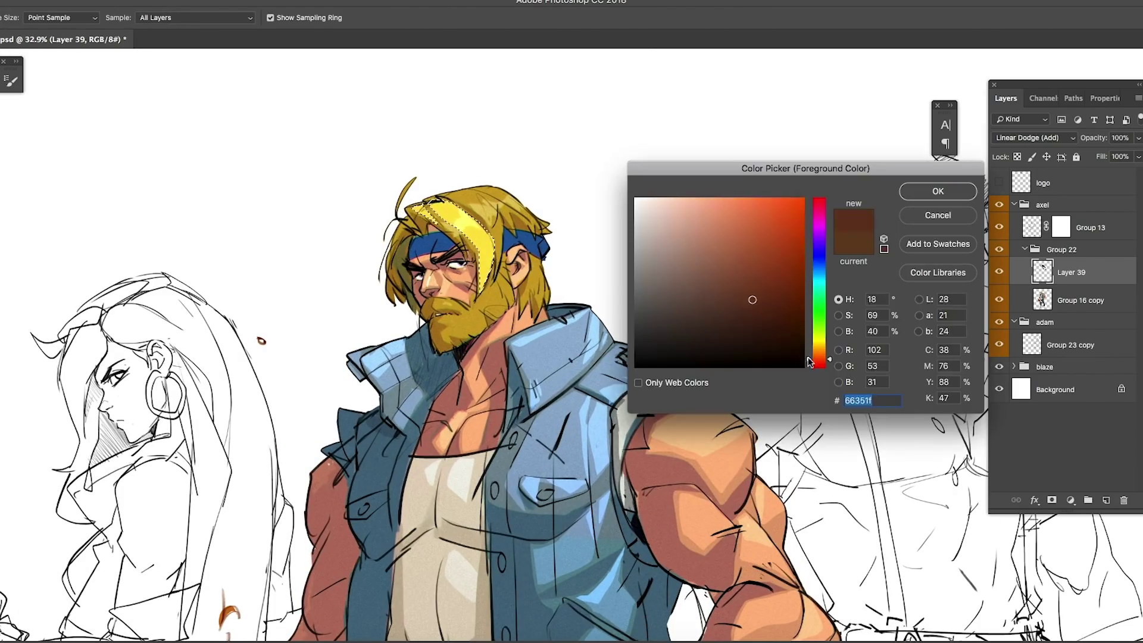
{"action": "key", "text": "Return"}
{"action": "scroll", "coordinate": [362, 296], "scroll_direction": "down", "scroll_amount": 5}
{"action": "left_click_drag", "start_coordinate": [482, 222], "coordinate": [506, 219]}
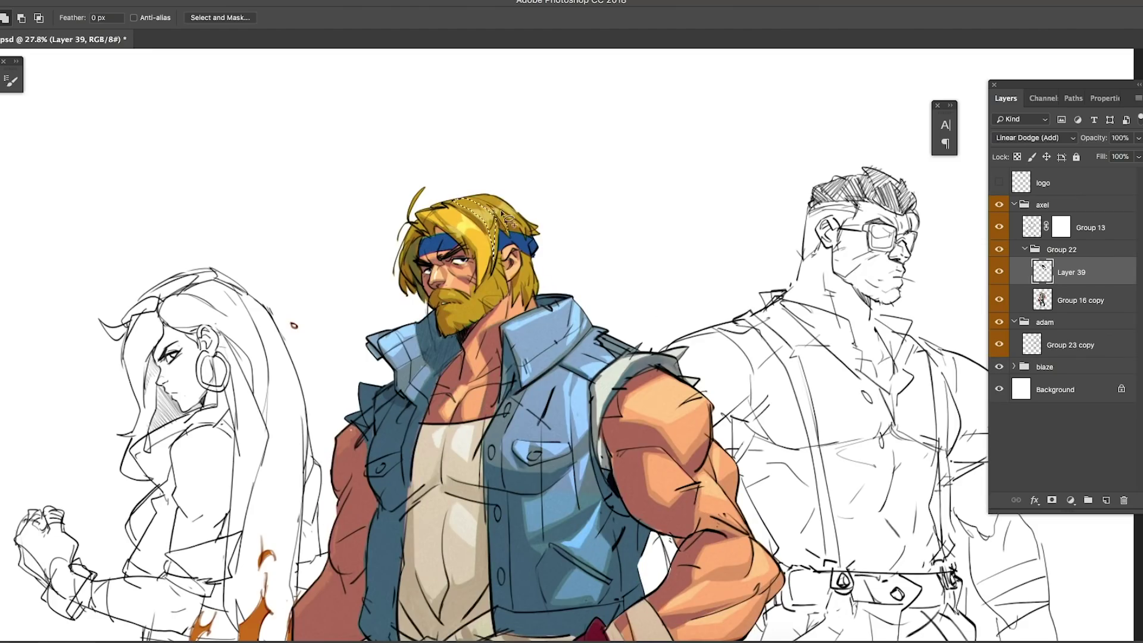
{"action": "key", "text": "ctrl+d"}
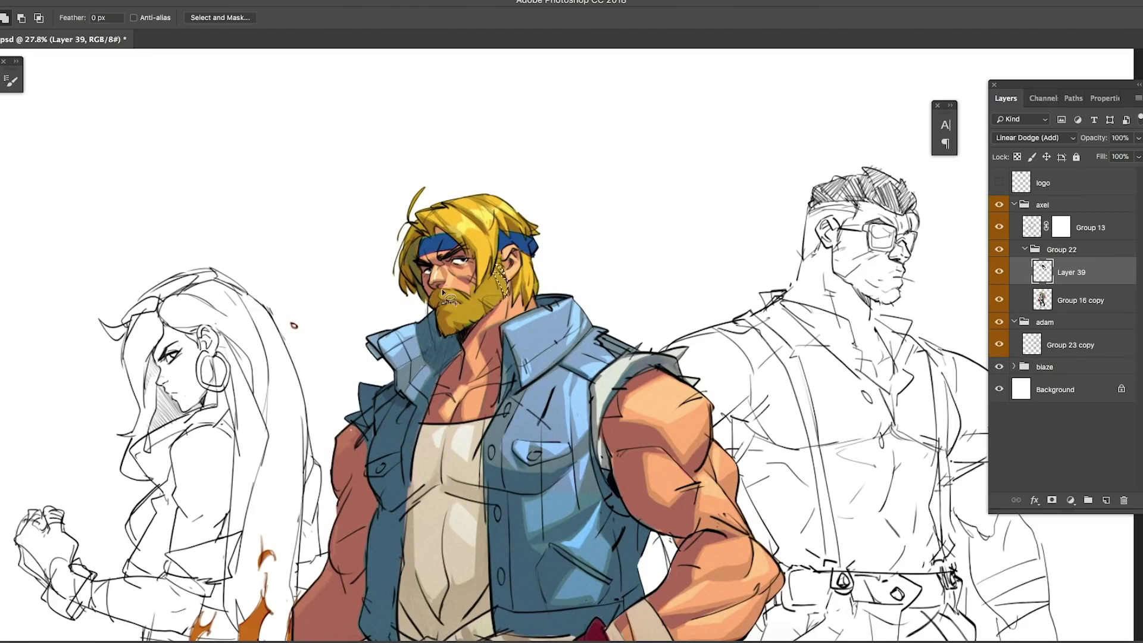
- Add lassoed highlights to the beard and sideburn on the Linear Dodge (Add) layer
{"action": "key", "text": "ctrl+d"}
{"action": "scroll", "coordinate": [451, 324], "scroll_direction": "up", "scroll_amount": 2}
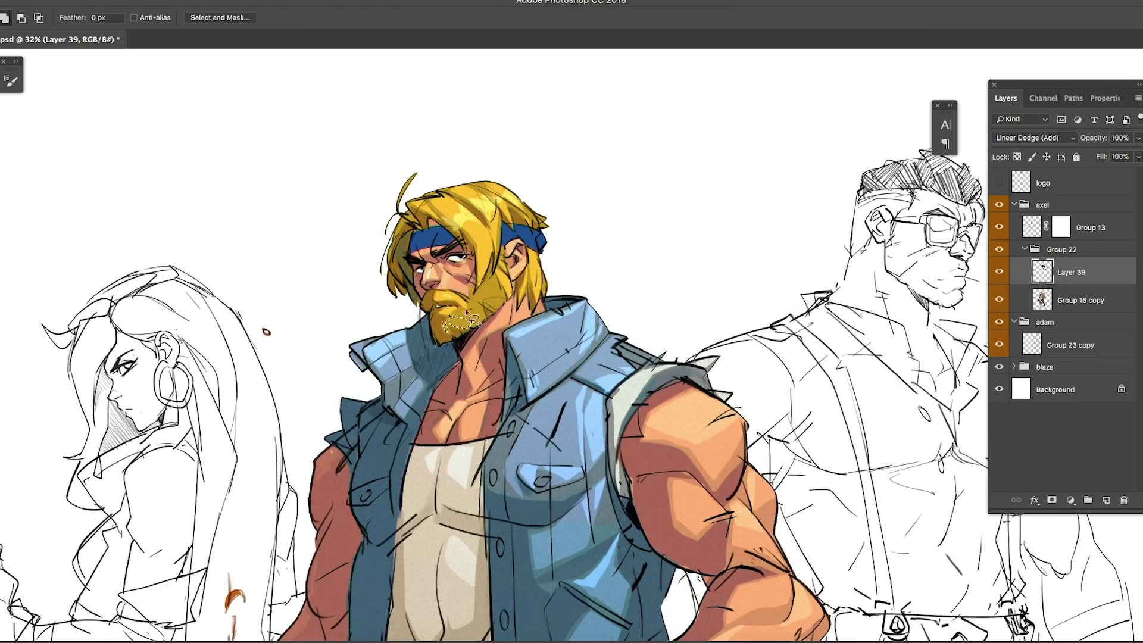
{"action": "key", "text": "ctrl+d"}
{"action": "scroll", "coordinate": [485, 307], "scroll_direction": "down", "scroll_amount": 2}
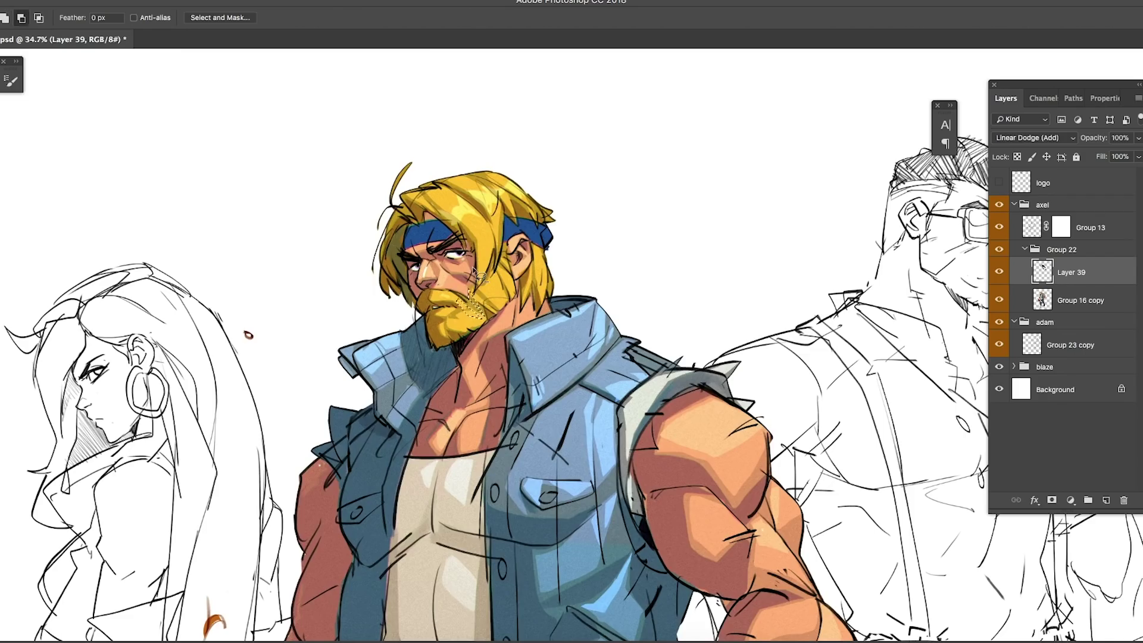
{"action": "scroll", "coordinate": [481, 301], "scroll_direction": "down", "scroll_amount": 2}
{"action": "scroll", "coordinate": [480, 301], "scroll_direction": "up", "scroll_amount": 3}
{"action": "scroll", "coordinate": [481, 301], "scroll_direction": "down", "scroll_amount": 3}
{"action": "scroll", "coordinate": [480, 301], "scroll_direction": "up", "scroll_amount": 1}
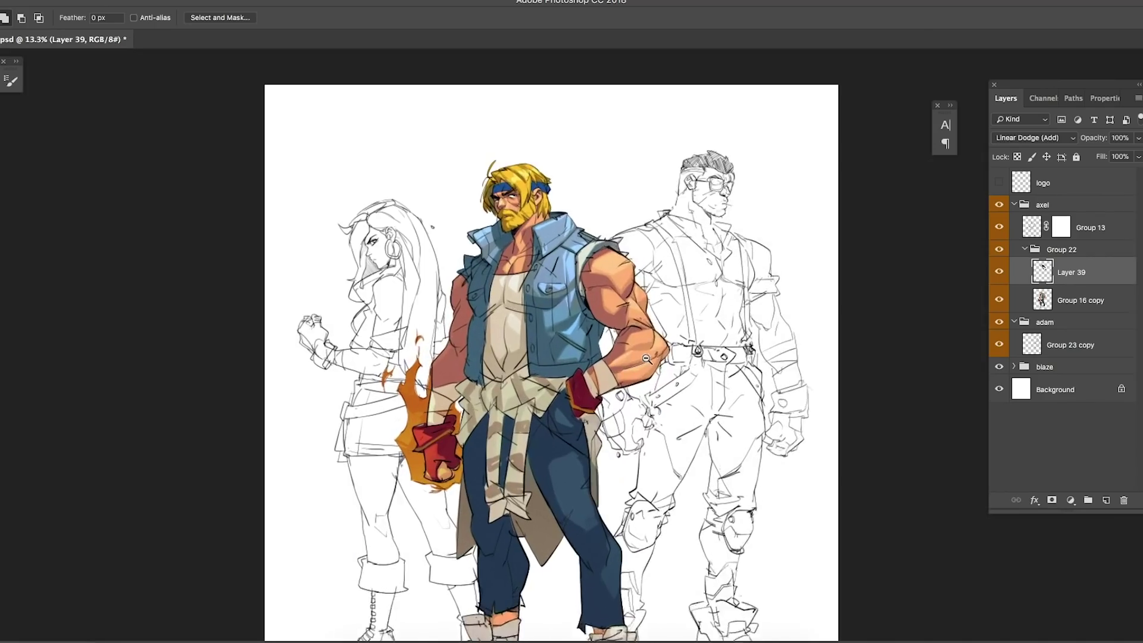
- Choose a new highlight colour and fill a lassoed highlight on the wrist wrap of the arm resting on the hip, readjusting the colour
{"action": "left_click", "coordinate": [702, 315]}
{"action": "key", "text": "Return"}
{"action": "key", "text": "l"}
{"action": "scroll", "coordinate": [603, 365], "scroll_direction": "up", "scroll_amount": 1}
{"action": "key", "text": "alt+BackSpace"}
{"action": "key", "text": "i"}
{"action": "key", "text": "Return"}
{"action": "key", "text": "l"}
{"action": "scroll", "coordinate": [901, 91], "scroll_direction": "up", "scroll_amount": 1}
{"action": "scroll", "coordinate": [901, 92], "scroll_direction": "down", "scroll_amount": 1}
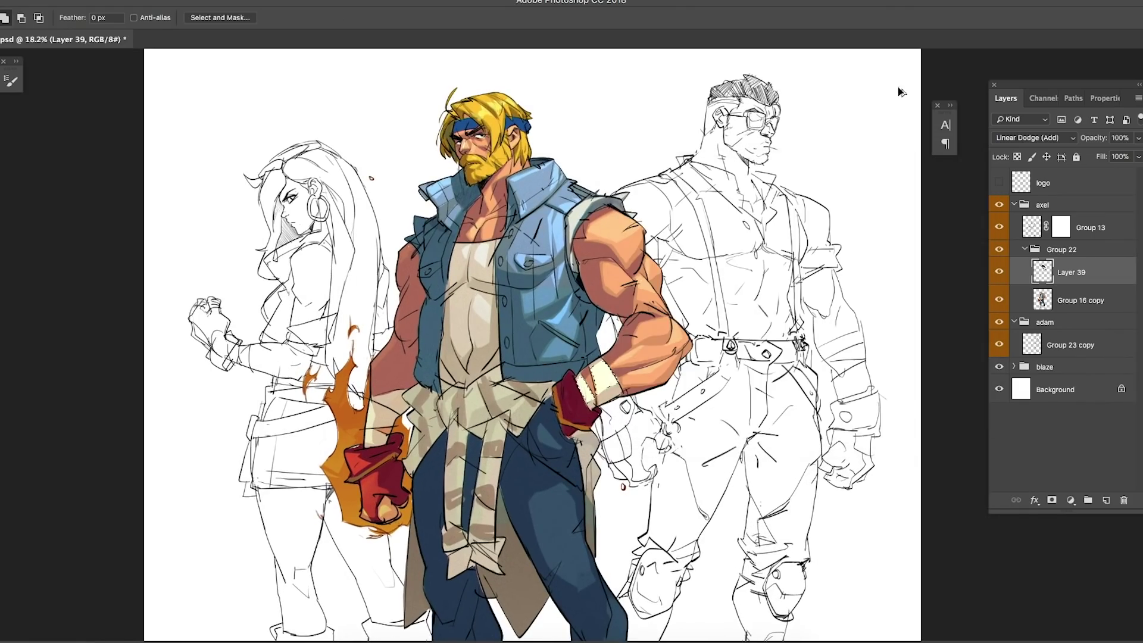
{"action": "scroll", "coordinate": [596, 213], "scroll_direction": "down", "scroll_amount": 3}
{"action": "scroll", "coordinate": [30, 452], "scroll_direction": "up", "scroll_amount": 3}
{"action": "key", "text": "i"}
{"action": "key", "text": "Return"}
{"action": "key", "text": "l"}
{"action": "key", "text": "alt+BackSpace"}
{"action": "key", "text": "ctrl+d"}
{"action": "scroll", "coordinate": [497, 290], "scroll_direction": "up", "scroll_amount": 1}
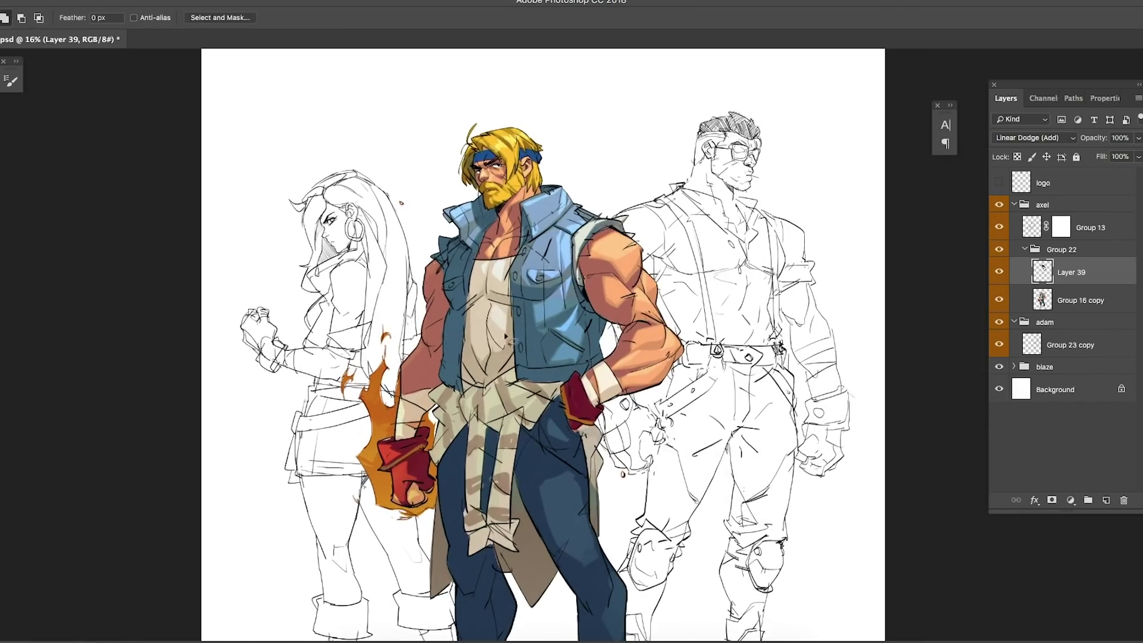
- Lasso and fill highlights on the chest and abdomen of the white tank top
{"action": "scroll", "coordinate": [489, 306], "scroll_direction": "down", "scroll_amount": 2}
{"action": "scroll", "coordinate": [488, 306], "scroll_direction": "up", "scroll_amount": 3}
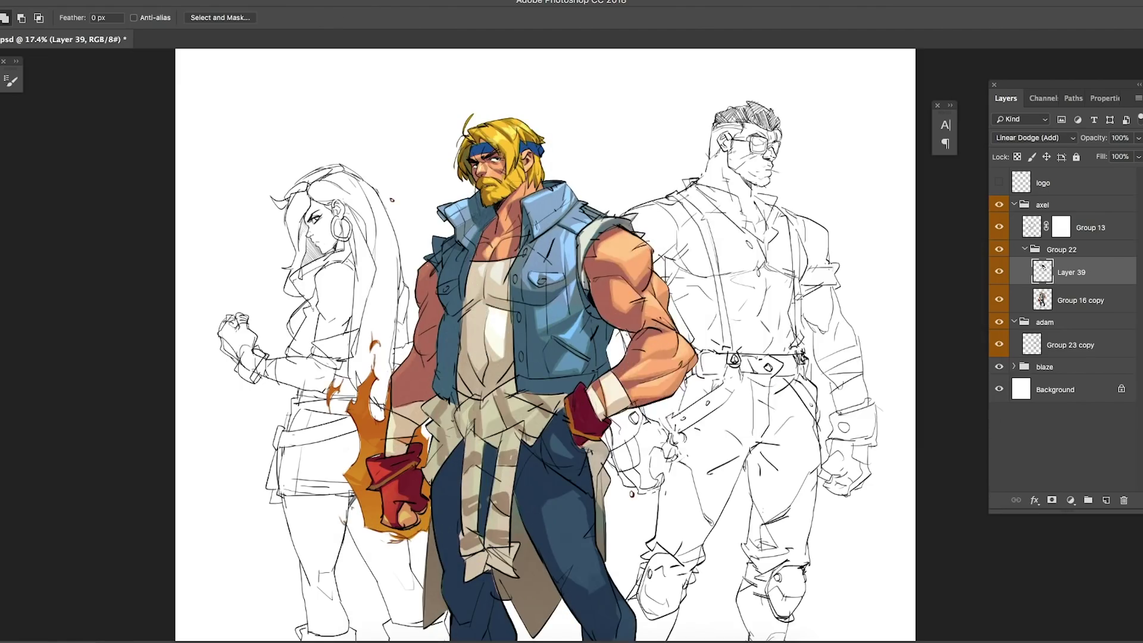
{"action": "key", "text": "alt+BackSpace"}
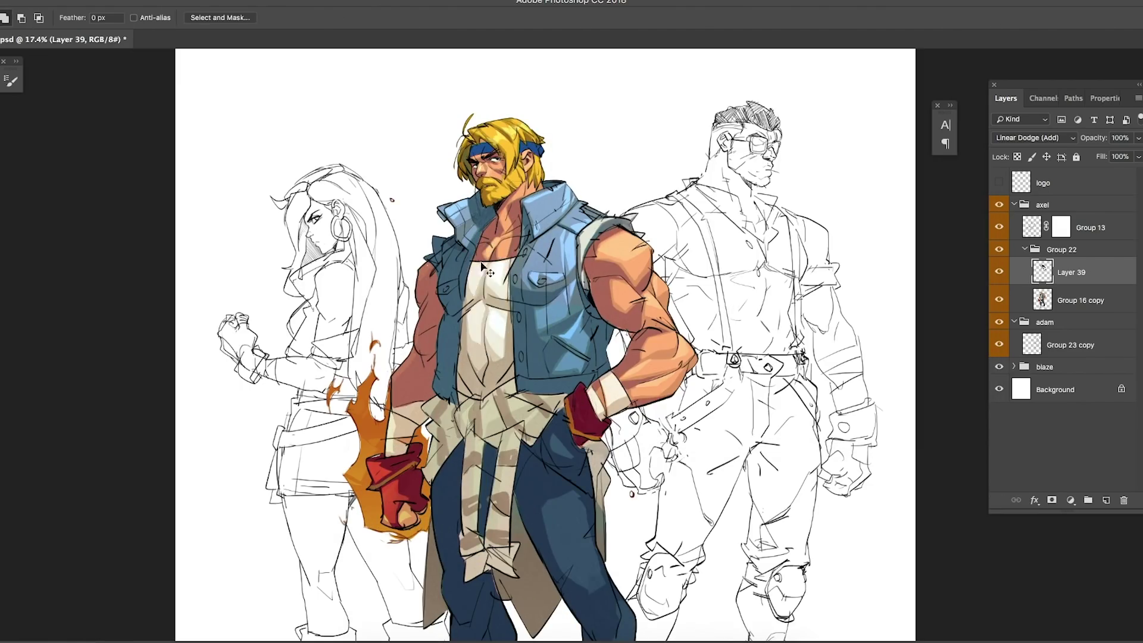
{"action": "scroll", "coordinate": [492, 262], "scroll_direction": "down", "scroll_amount": 3}
{"action": "scroll", "coordinate": [495, 322], "scroll_direction": "up", "scroll_amount": 2}
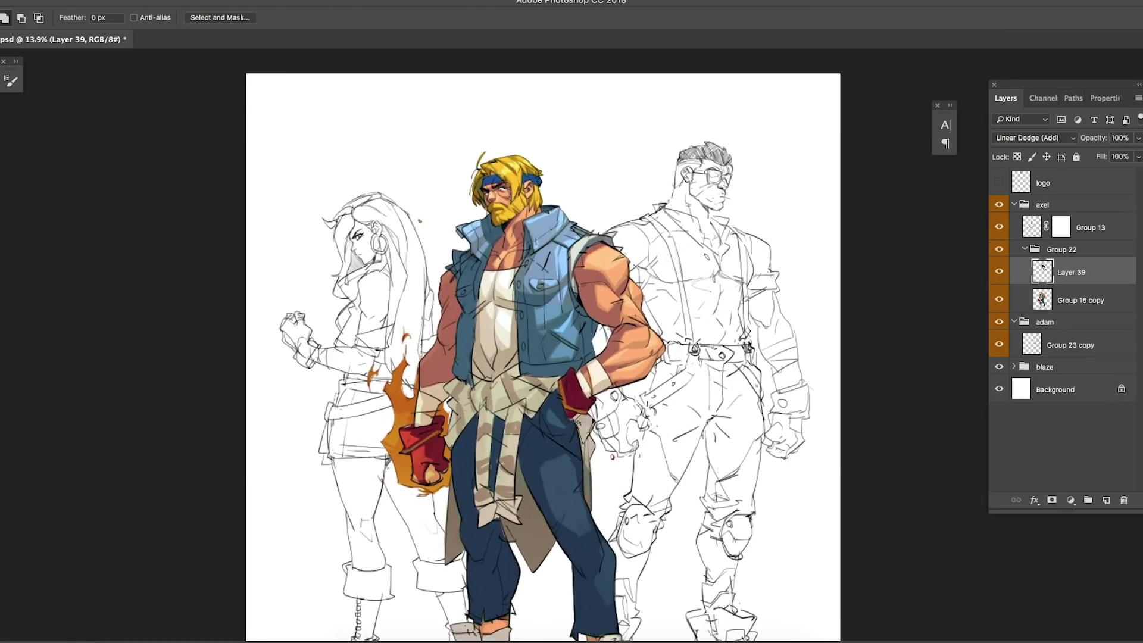
- Lasso and fill highlights on the knot and hanging ends of the shirt tied around the waist
{"action": "left_click", "coordinate": [497, 397]}
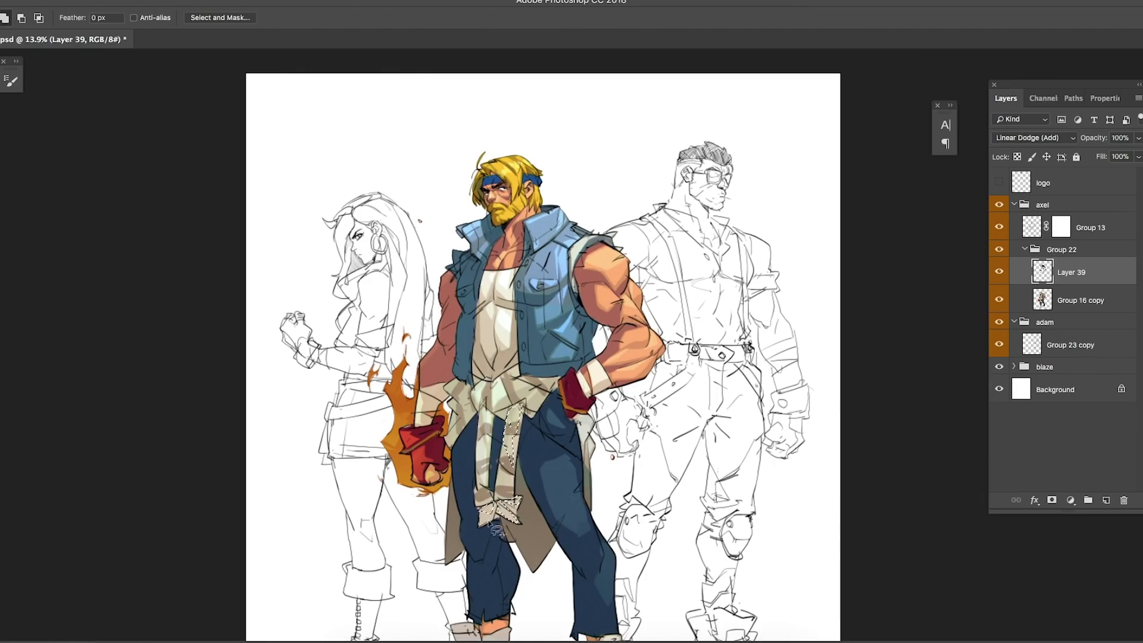
{"action": "left_click", "coordinate": [540, 394]}
{"action": "left_click", "coordinate": [470, 424]}
{"action": "scroll", "coordinate": [534, 322], "scroll_direction": "up", "scroll_amount": 1}
{"action": "scroll", "coordinate": [534, 323], "scroll_direction": "down", "scroll_amount": 1}
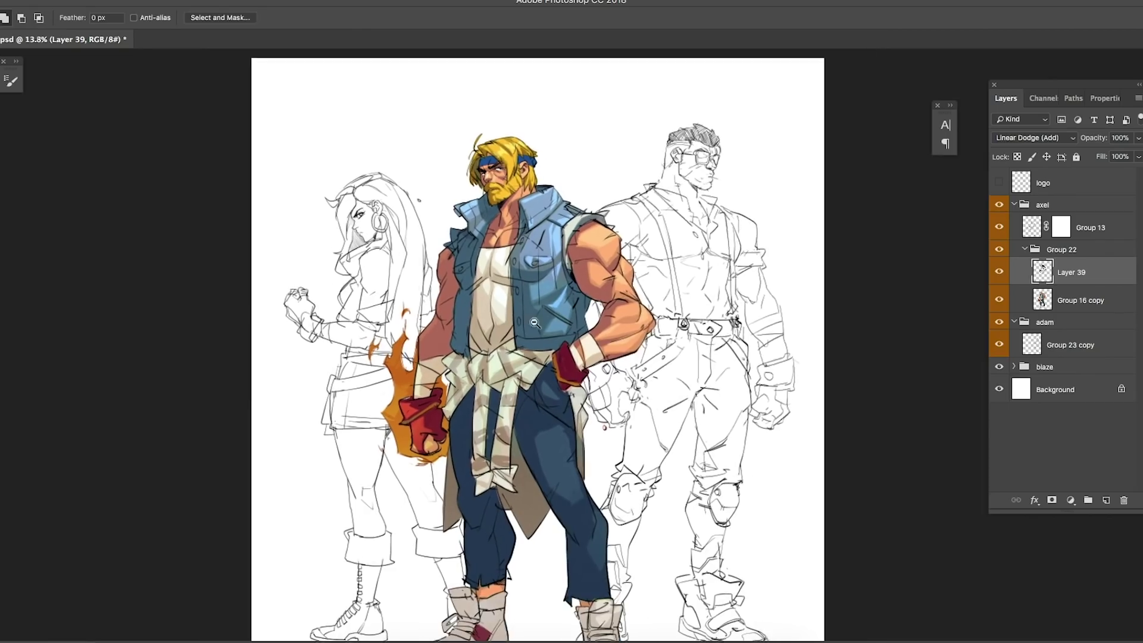
- Choose a dark blue fill colour and add lassoed highlights to the thigh and knee of the jeans
{"action": "scroll", "coordinate": [534, 322], "scroll_direction": "down", "scroll_amount": 1}
{"action": "left_click_drag", "start_coordinate": [593, 471], "coordinate": [586, 506]}
{"action": "key", "text": "Return"}
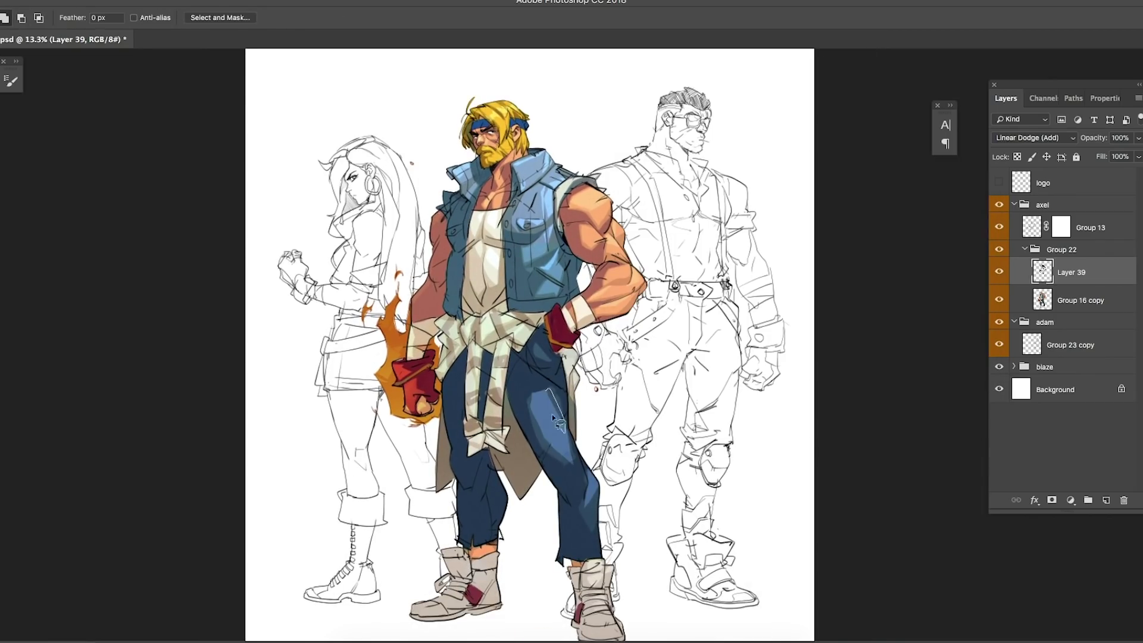
{"action": "scroll", "coordinate": [548, 362], "scroll_direction": "down", "scroll_amount": 1}
- Set the fill colour to dark brown 3c322b and fill lassoed highlights on the boot of the forward leg
{"action": "key", "text": "alt+shift+c"}
{"action": "left_click", "coordinate": [684, 327]}
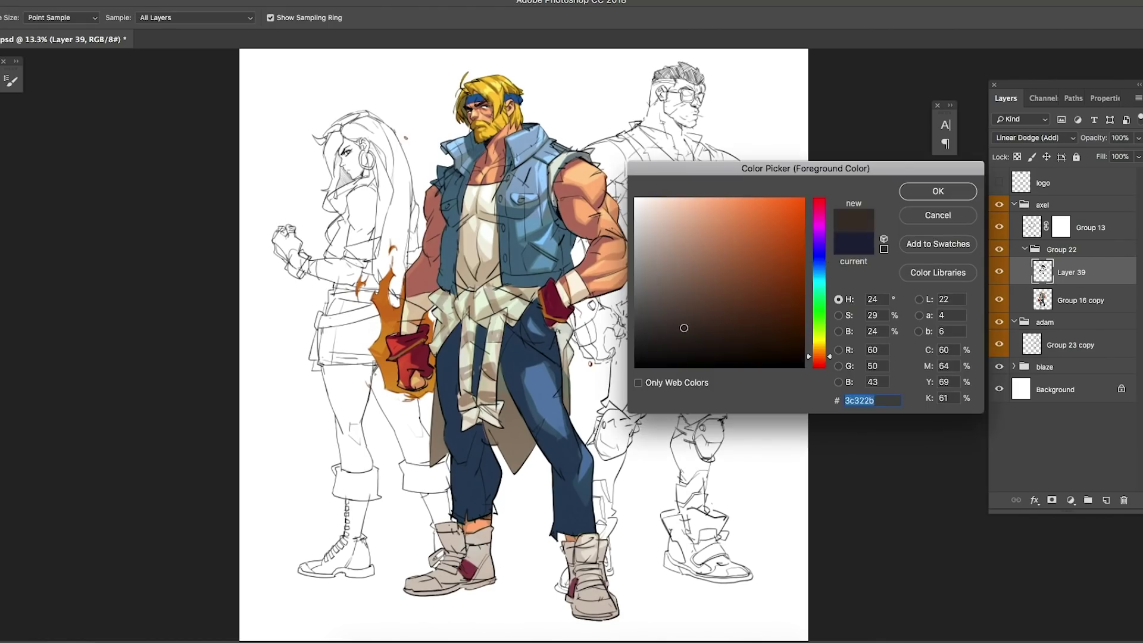
{"action": "key", "text": "Return"}
{"action": "scroll", "coordinate": [595, 585], "scroll_direction": "down", "scroll_amount": 1}
{"action": "scroll", "coordinate": [619, 578], "scroll_direction": "up", "scroll_amount": 3}
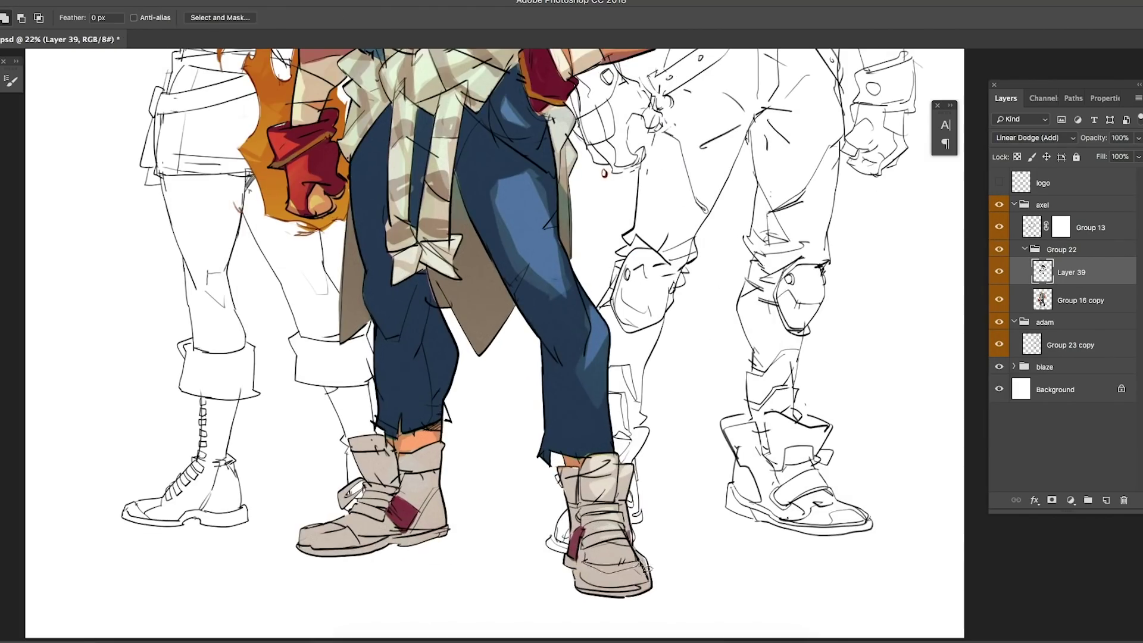
{"action": "key", "text": "alt+BackSpace"}
{"action": "mouse_move", "coordinate": [603, 545]}
{"action": "left_mouse_down"}
{"action": "mouse_move", "coordinate": [592, 524]}
{"action": "mouse_move", "coordinate": [623, 530]}
{"action": "mouse_move", "coordinate": [587, 544]}
{"action": "mouse_move", "coordinate": [582, 508]}
{"action": "mouse_move", "coordinate": [629, 532]}
{"action": "mouse_move", "coordinate": [588, 459]}
{"action": "mouse_move", "coordinate": [626, 481]}
{"action": "mouse_move", "coordinate": [594, 491]}
{"action": "mouse_move", "coordinate": [632, 481]}
{"action": "mouse_move", "coordinate": [565, 480]}
{"action": "left_mouse_up"}
{"action": "key", "text": "ctrl+d"}
{"action": "key", "text": "alt+BackSpace"}
{"action": "key", "text": "ctrl+d"}
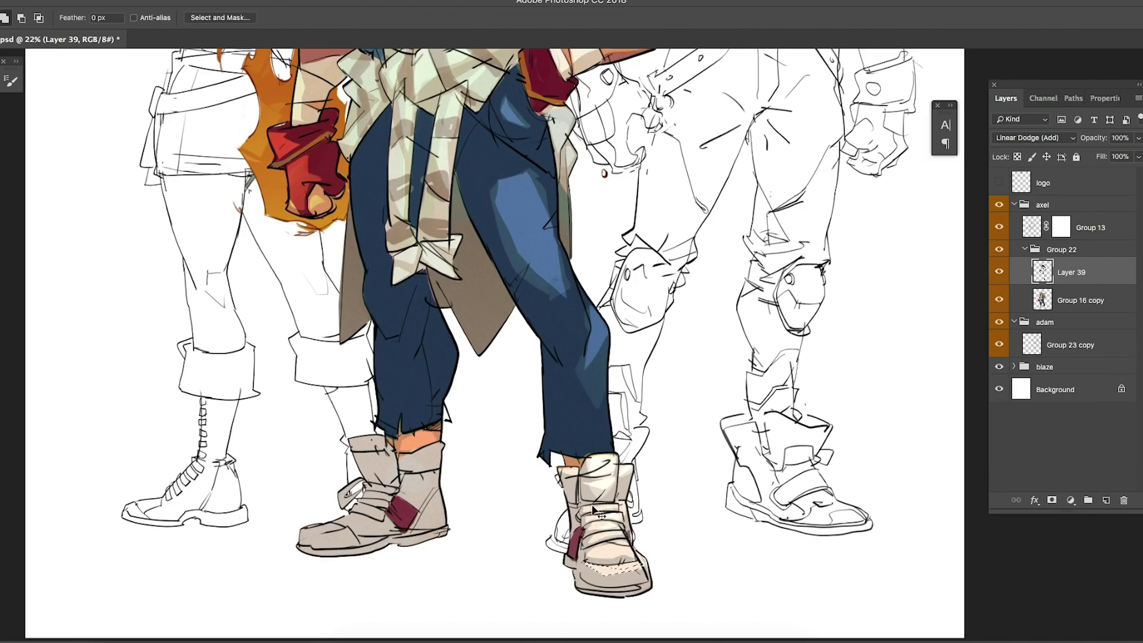
- Lasso and fill highlights on the toe and instep of the other boot
{"action": "scroll", "coordinate": [350, 544], "scroll_direction": "up", "scroll_amount": 2}
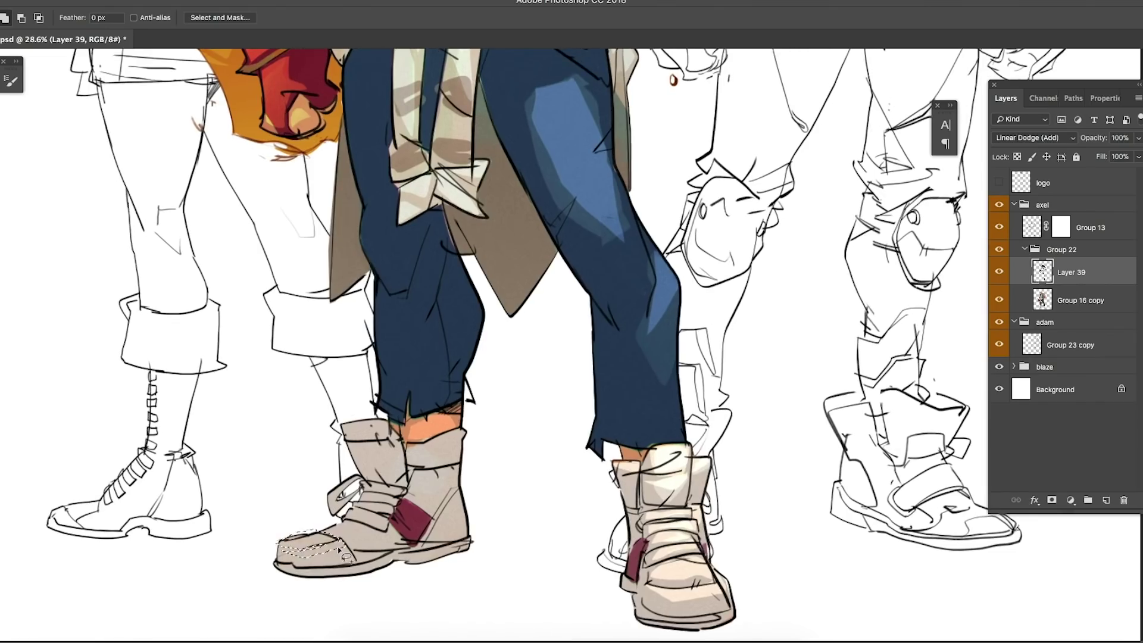
{"action": "key", "text": "alt+BackSpace"}
{"action": "key", "text": "ctrl+d"}
{"action": "key", "text": "alt+BackSpace"}
{"action": "key", "text": "ctrl+d"}
{"action": "mouse_move", "coordinate": [280, 539]}
{"action": "left_mouse_down"}
{"action": "mouse_move", "coordinate": [318, 560]}
{"action": "mouse_move", "coordinate": [387, 553]}
{"action": "left_mouse_up"}
{"action": "key", "text": "alt+BackSpace"}
{"action": "key", "text": "ctrl+d"}
{"action": "key", "text": "alt+BackSpace"}
{"action": "key", "text": "ctrl+d"}
- Add lassoed highlights around the laces and upper shaft of that same boot
{"action": "left_click_drag", "start_coordinate": [334, 476], "coordinate": [393, 503]}
{"action": "key", "text": "alt+BackSpace"}
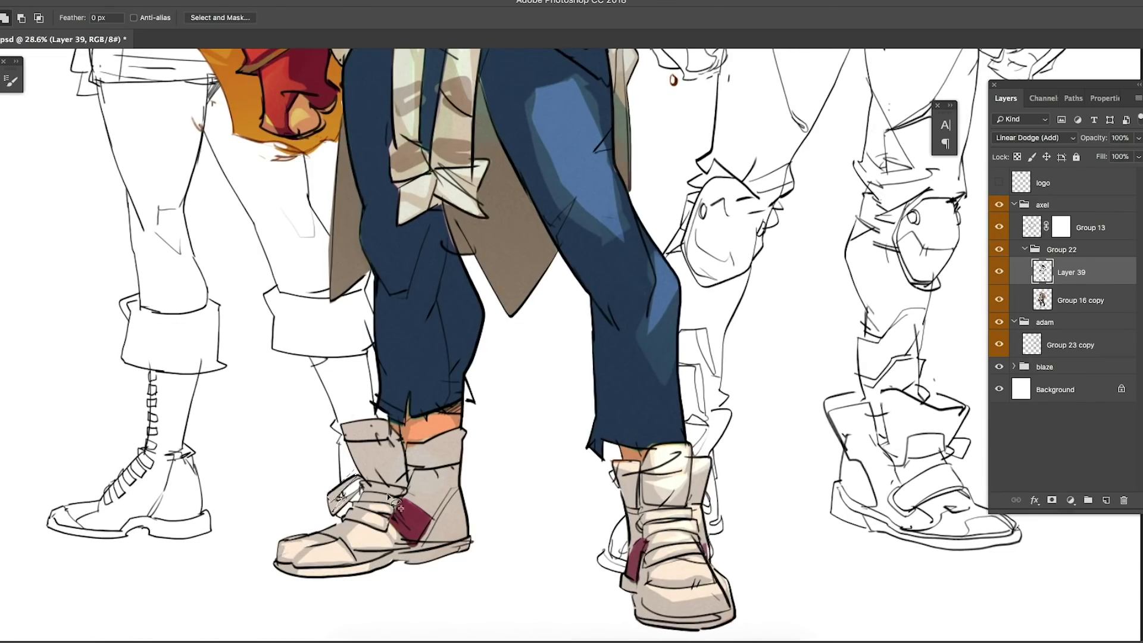
{"action": "key", "text": "ctrl+d"}
{"action": "scroll", "coordinate": [429, 560], "scroll_direction": "down", "scroll_amount": 5}
{"action": "scroll", "coordinate": [419, 338], "scroll_direction": "up", "scroll_amount": 2}
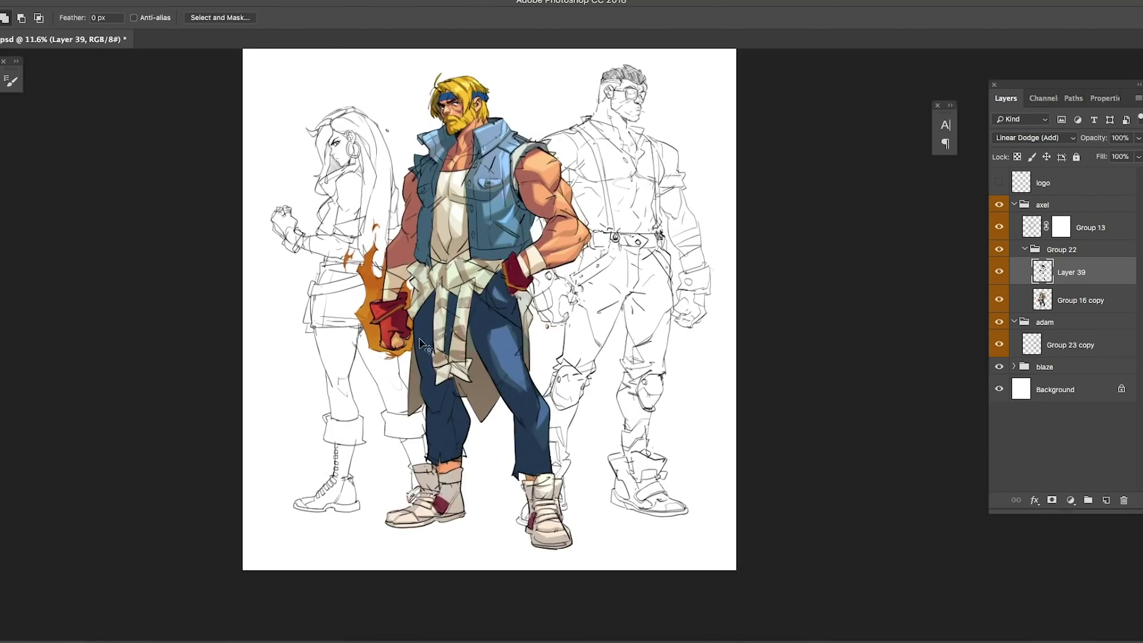
{"action": "scroll", "coordinate": [435, 521], "scroll_direction": "up", "scroll_amount": 2}
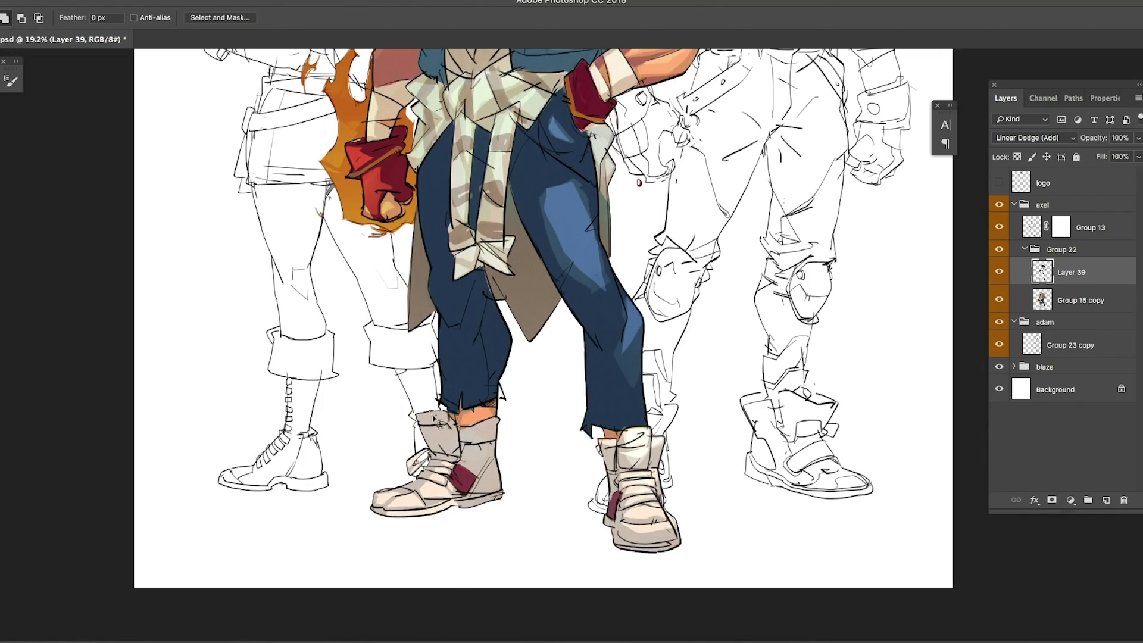
{"action": "scroll", "coordinate": [432, 426], "scroll_direction": "down", "scroll_amount": 2}
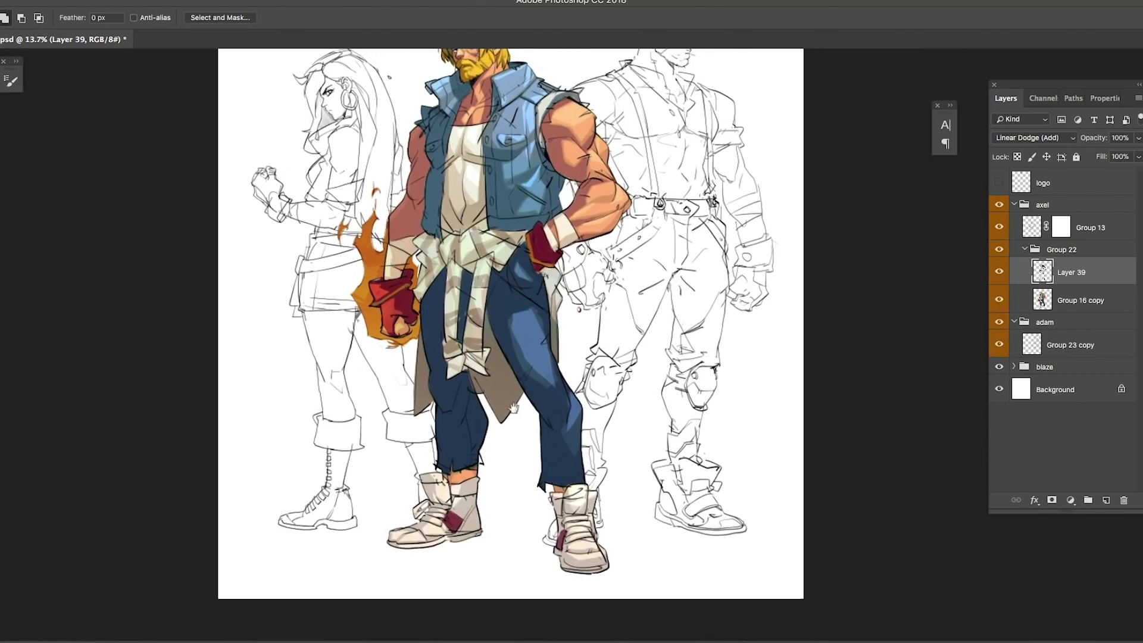
- Choose a dark red fill colour and add a lassoed highlight to the red glove resting on the hip
{"action": "left_click", "coordinate": [732, 309]}
{"action": "key", "text": "Return"}
{"action": "key", "text": "l"}
{"action": "scroll", "coordinate": [512, 322], "scroll_direction": "up", "scroll_amount": 3}
{"action": "mouse_move", "coordinate": [497, 271]}
{"action": "left_mouse_down"}
{"action": "mouse_move", "coordinate": [536, 357]}
{"action": "mouse_move", "coordinate": [484, 250]}
{"action": "left_mouse_up"}
{"action": "scroll", "coordinate": [550, 378], "scroll_direction": "down", "scroll_amount": 3}
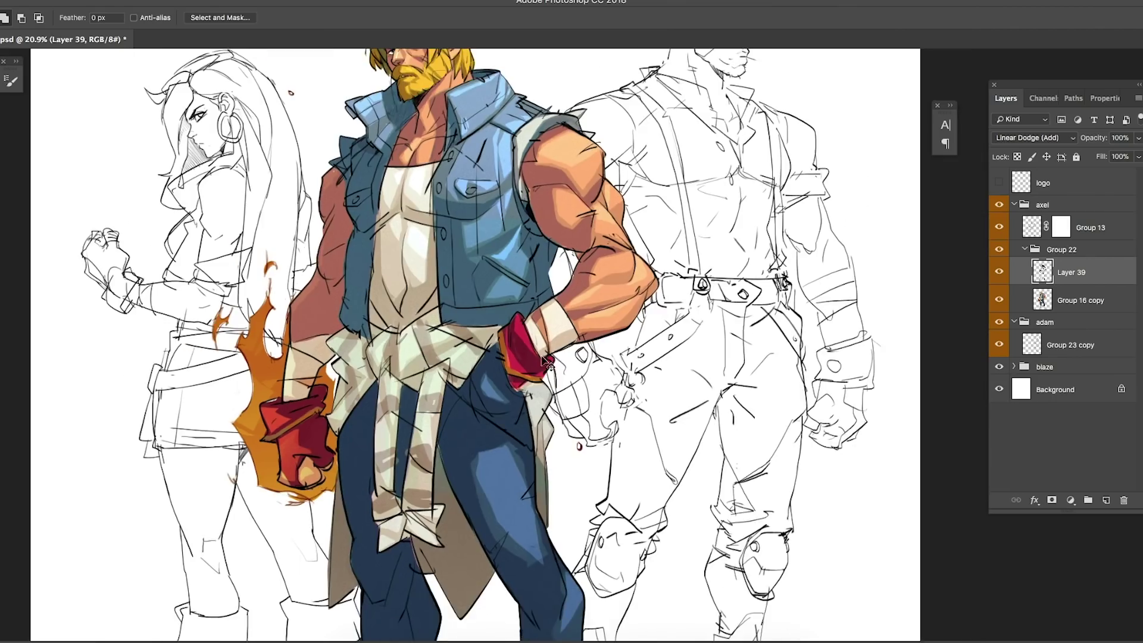
{"action": "scroll", "coordinate": [345, 444], "scroll_direction": "left", "scroll_amount": 2}
{"action": "scroll", "coordinate": [348, 444], "scroll_direction": "down", "scroll_amount": 4}
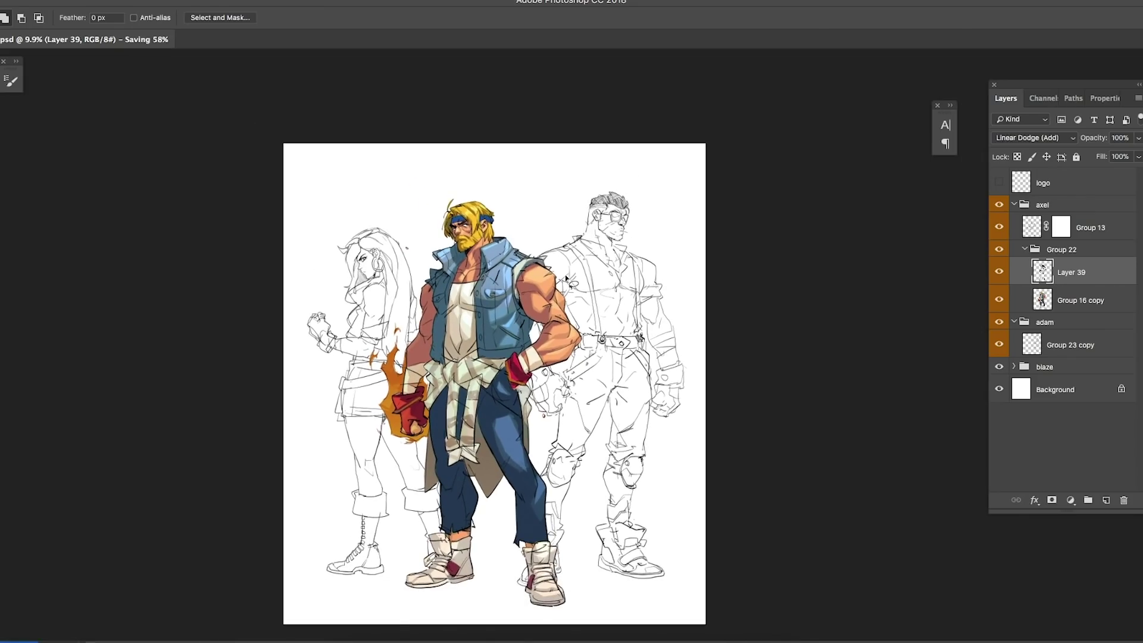
- Add a new layer above the Linear Dodge (Add) layer, set it to Multiply and clip it to the layer below
{"action": "left_click", "coordinate": [1106, 500]}
{"action": "left_click", "coordinate": [1034, 138]}
{"action": "left_click", "coordinate": [1024, 178]}
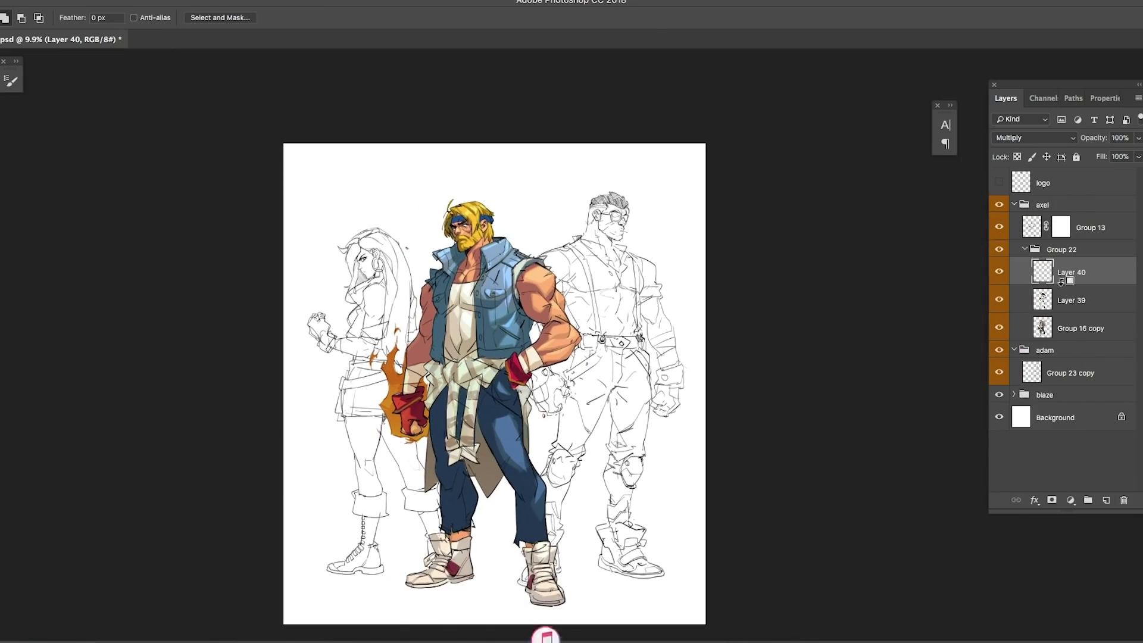
{"action": "left_click", "coordinate": [1046, 284], "text": "alt"}
- Set the fill colour to dark blue 122258 and release the new Multiply layer from its clipping mask
{"action": "key", "text": "i"}
{"action": "left_click", "coordinate": [816, 245]}
{"action": "left_click_drag", "start_coordinate": [816, 244], "coordinate": [816, 261]}
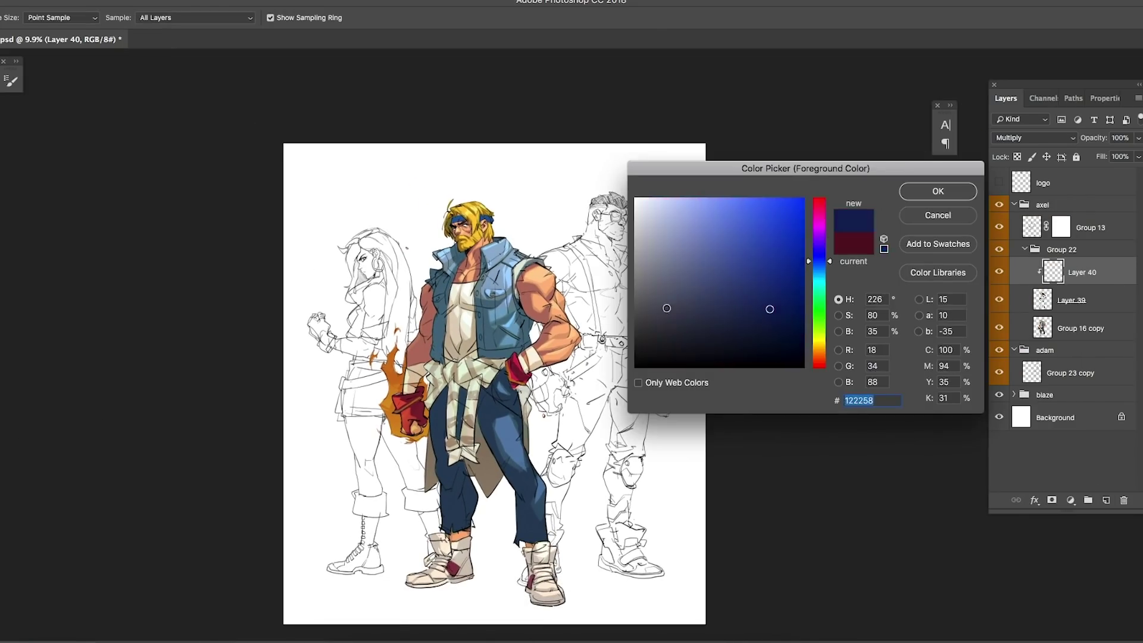
{"action": "key", "text": "Return"}
{"action": "key", "text": "l"}
{"action": "scroll", "coordinate": [466, 224], "scroll_direction": "up", "scroll_amount": 5}
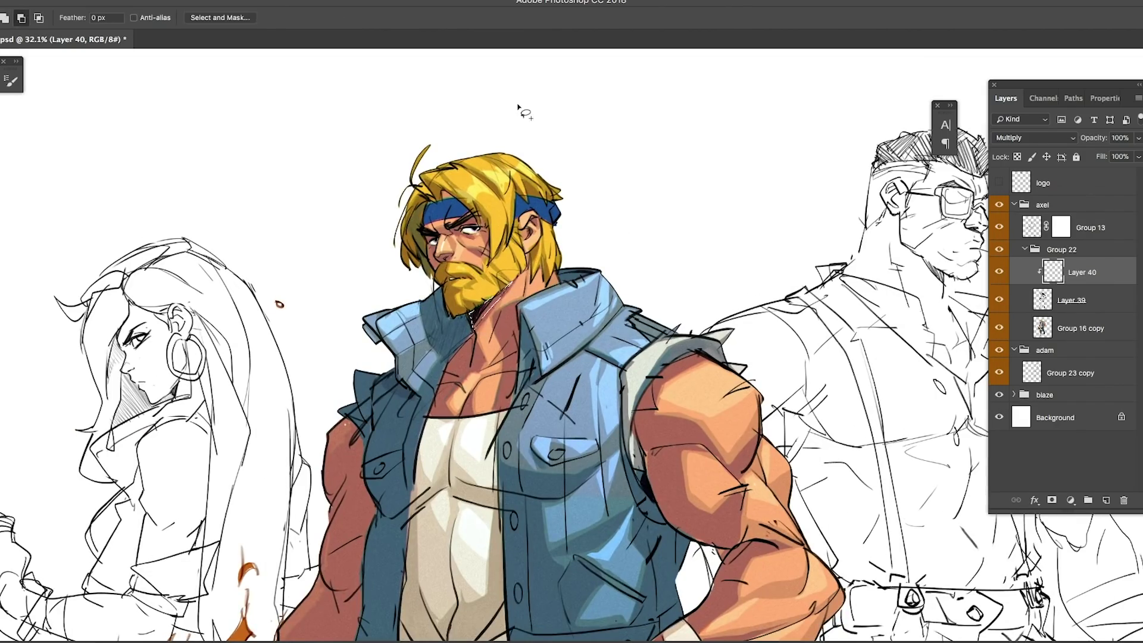
{"action": "left_click", "coordinate": [1046, 285], "text": "alt"}
{"action": "key", "text": "Return"}
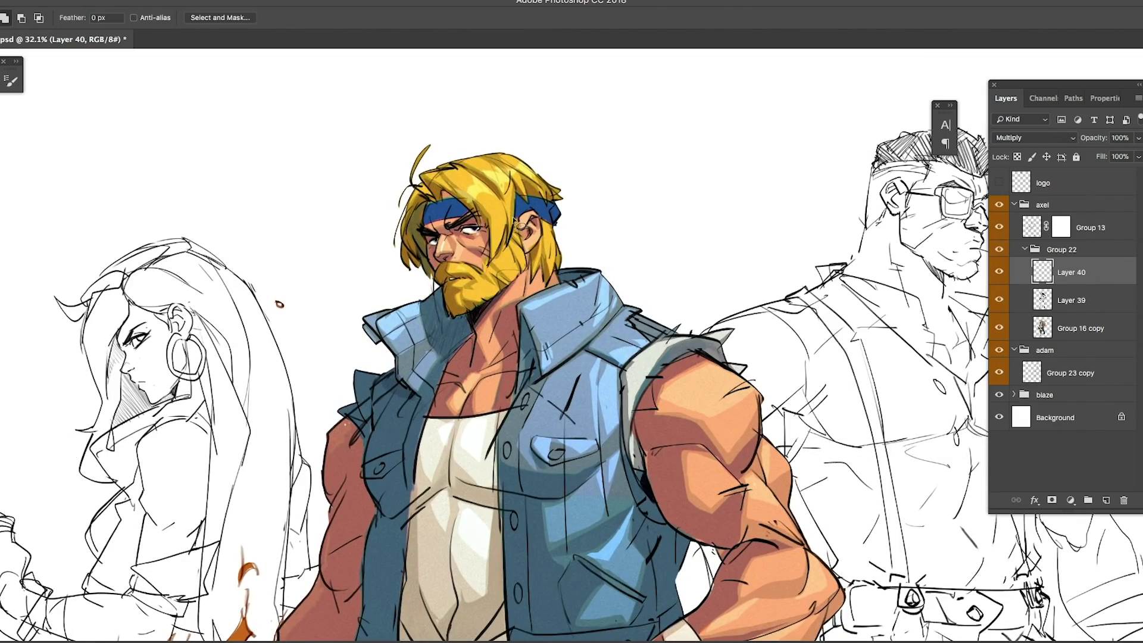
- Choose a fill colour and add lassoed Multiply shadows to the hair around the headband and the beard
{"action": "scroll", "coordinate": [493, 268], "scroll_direction": "down", "scroll_amount": 3}
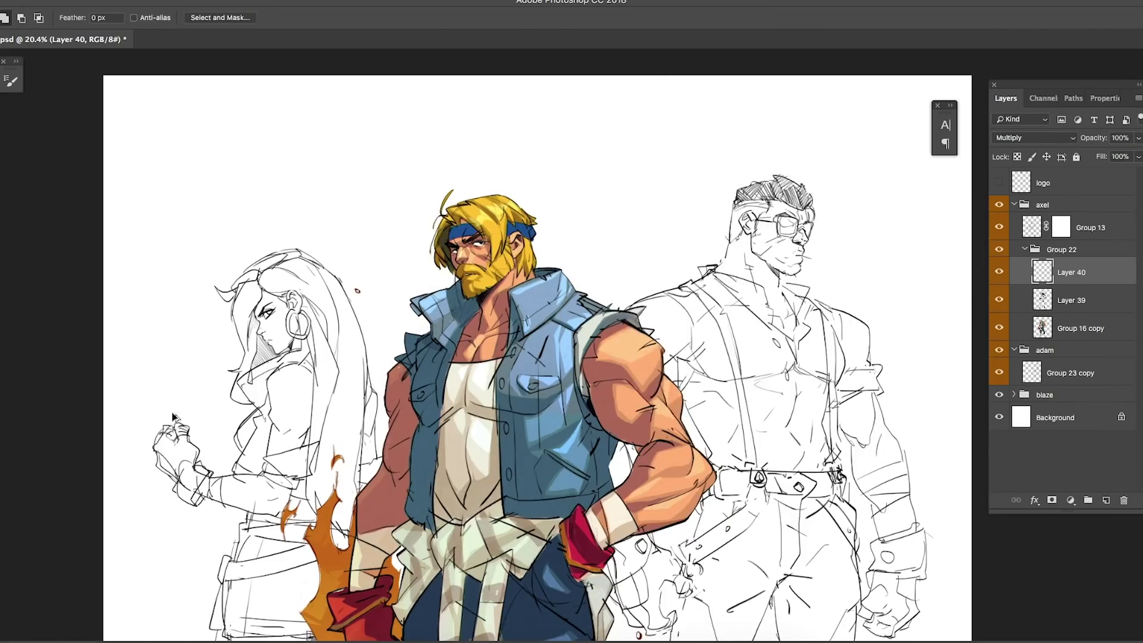
{"action": "key", "text": "Return"}
{"action": "key", "text": "Return"}
{"action": "scroll", "coordinate": [476, 179], "scroll_direction": "up", "scroll_amount": 3}
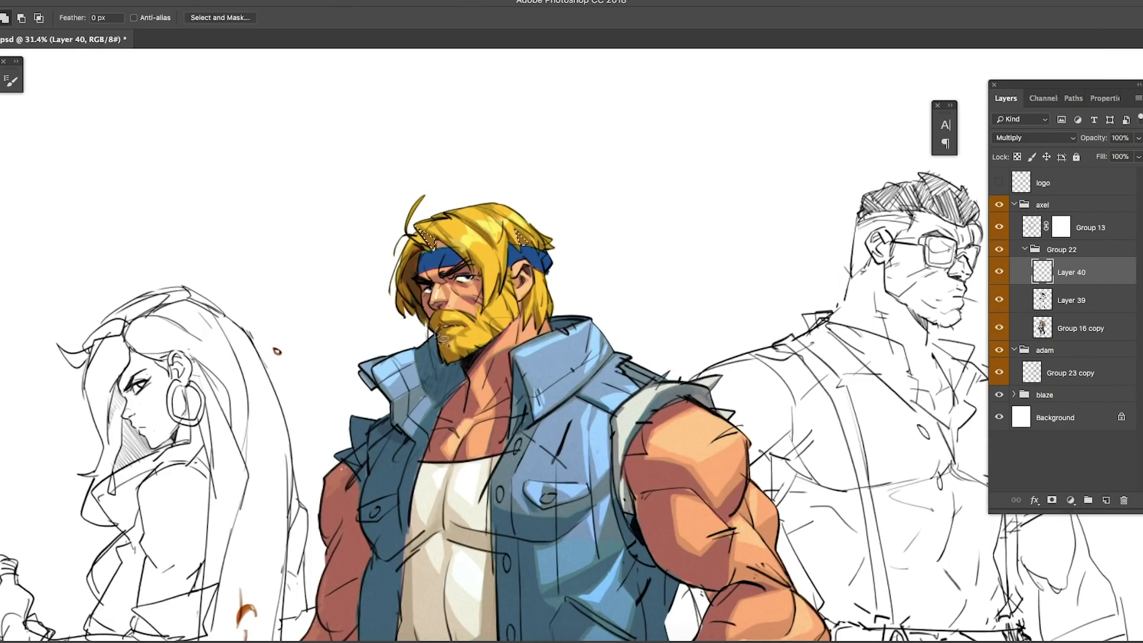
{"action": "key", "text": "Return"}
{"action": "scroll", "coordinate": [452, 310], "scroll_direction": "down", "scroll_amount": 1}
{"action": "scroll", "coordinate": [453, 310], "scroll_direction": "up", "scroll_amount": 5}
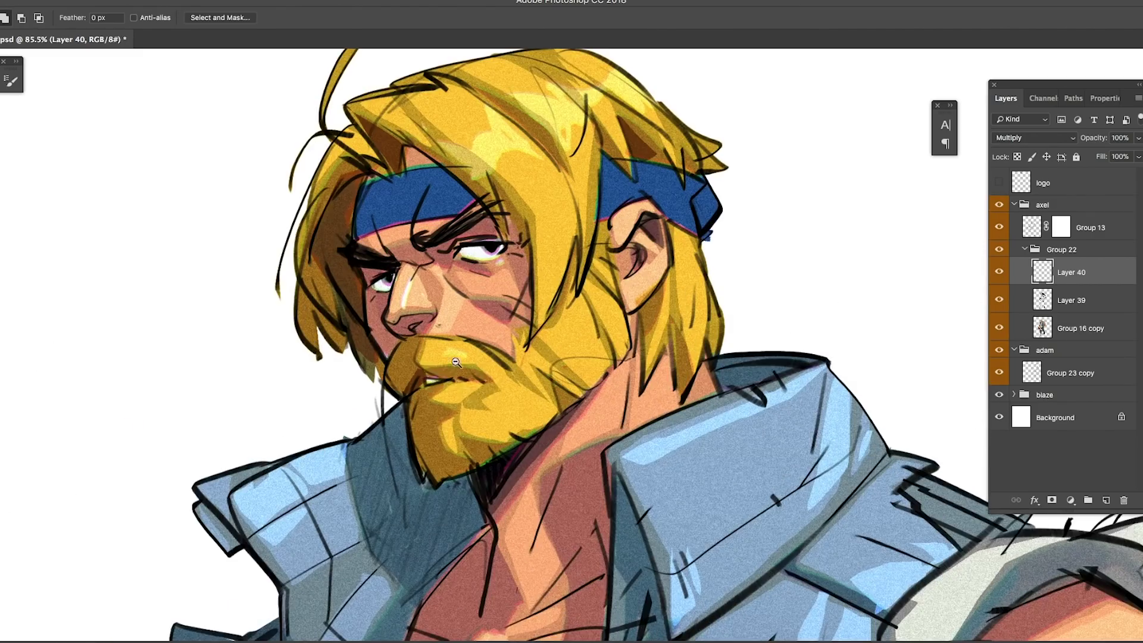
- Sample a new shading colour and lasso a small shadow in the beard around the mouth
{"action": "scroll", "coordinate": [429, 357], "scroll_direction": "down", "scroll_amount": 5}
{"action": "scroll", "coordinate": [452, 333], "scroll_direction": "up", "scroll_amount": 4}
{"action": "key", "text": "i"}
{"action": "key", "text": "Return"}
{"action": "left_click_drag", "start_coordinate": [473, 345], "coordinate": [479, 368]}
{"action": "scroll", "coordinate": [452, 334], "scroll_direction": "down", "scroll_amount": 4}
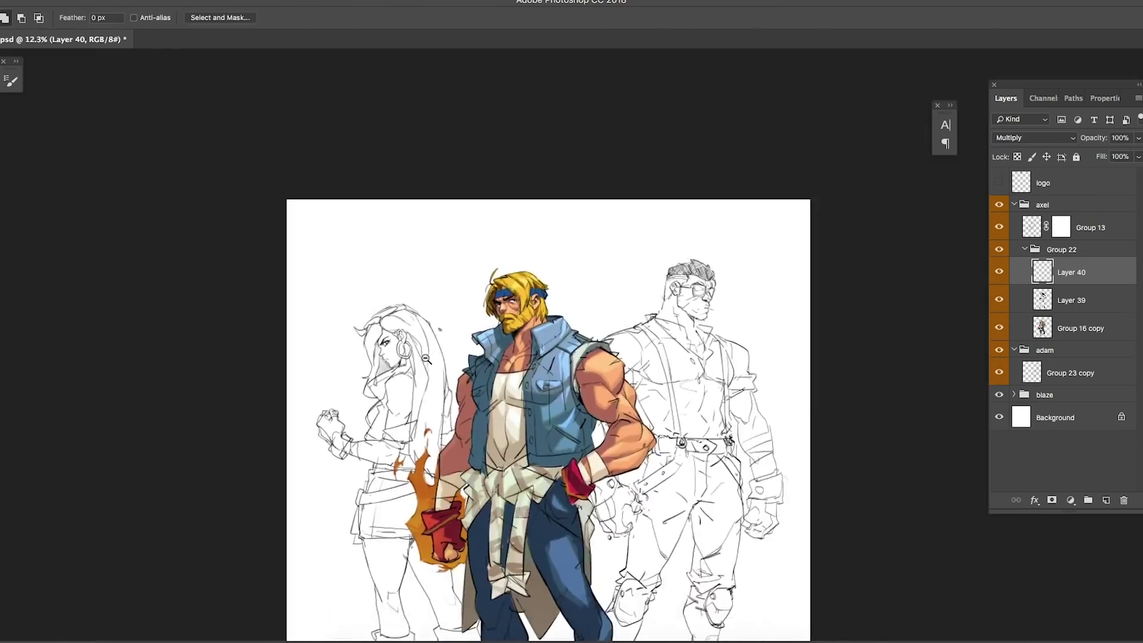
- Clear the selection and choose a new fill colour for the shadows around the head
{"action": "scroll", "coordinate": [453, 333], "scroll_direction": "up", "scroll_amount": 4}
{"action": "key", "text": "Return"}
{"action": "key", "text": "l"}
{"action": "key", "text": "ctrl+d"}
{"action": "key", "text": "i"}
{"action": "scroll", "coordinate": [607, 286], "scroll_direction": "down", "scroll_amount": 3}
{"action": "left_click", "coordinate": [809, 274]}
{"action": "key", "text": "Return"}
{"action": "key", "text": "l"}
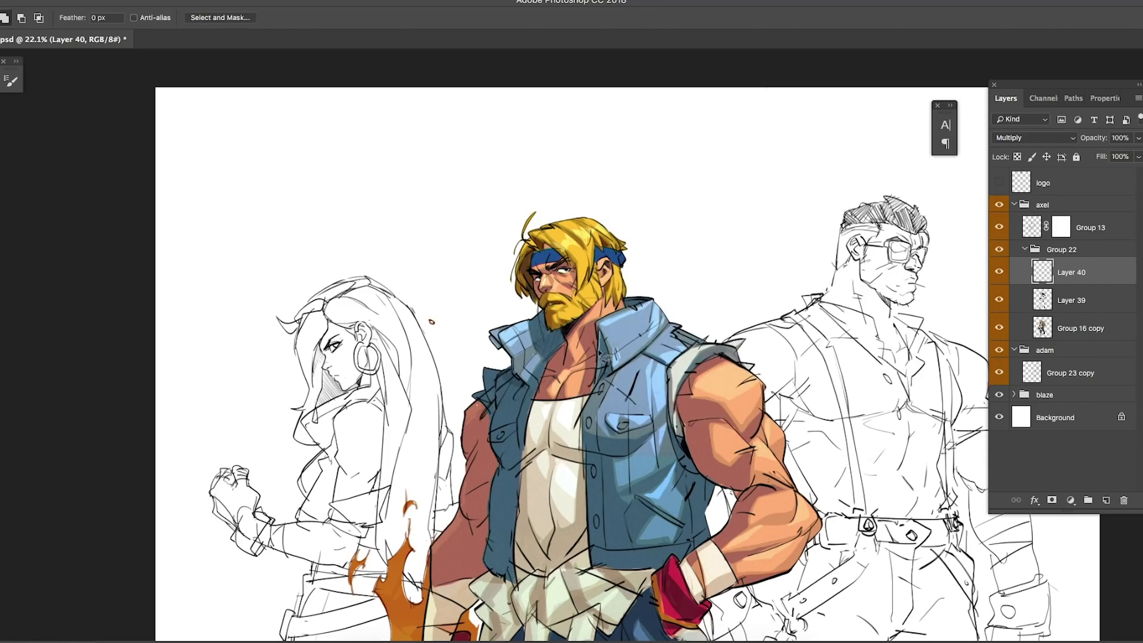
- Sample and adjust the fill colour, then add a lassoed shadow to the vest collar just below the beard
{"action": "key", "text": "i"}
{"action": "left_click", "coordinate": [637, 238]}
{"action": "key", "text": "Return"}
{"action": "key", "text": "l"}
{"action": "key", "text": "i"}
{"action": "key", "text": "Return"}
{"action": "key", "text": "l"}
{"action": "scroll", "coordinate": [63, 421], "scroll_direction": "down", "scroll_amount": 2}
{"action": "key", "text": "i"}
{"action": "key", "text": "Return"}
{"action": "key", "text": "l"}
{"action": "scroll", "coordinate": [543, 322], "scroll_direction": "up", "scroll_amount": 4}
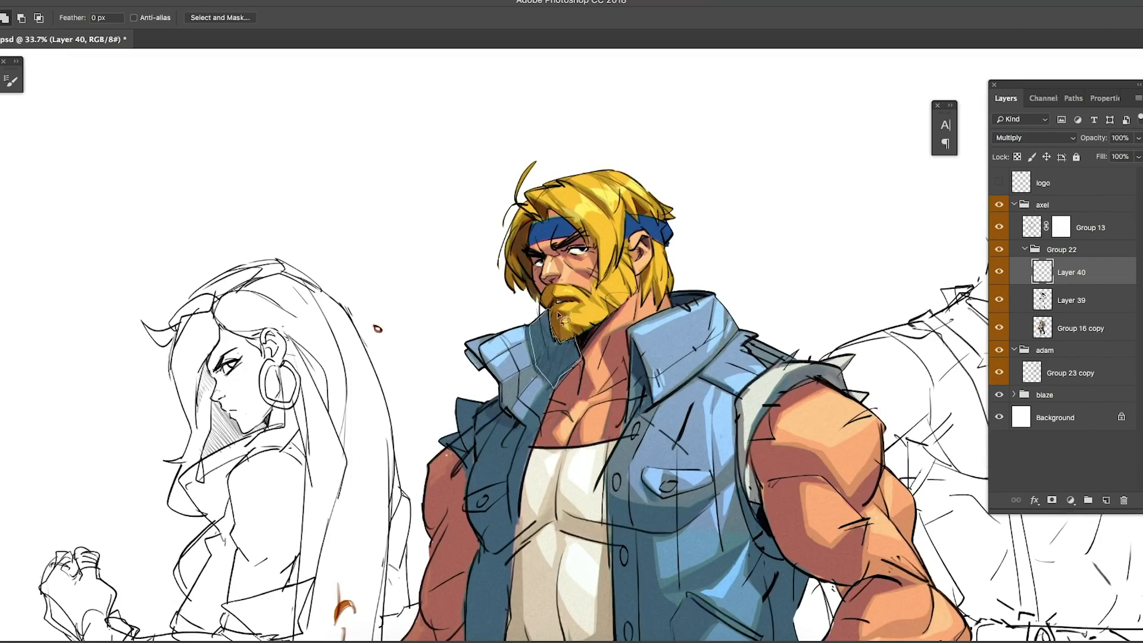
{"action": "key", "text": "alt+BackSpace"}
{"action": "key", "text": "ctrl+d"}
- Add lassoed shadows to the denim vest beneath the chest pocket and along its side near the bent arm
{"action": "scroll", "coordinate": [576, 358], "scroll_direction": "down", "scroll_amount": 5}
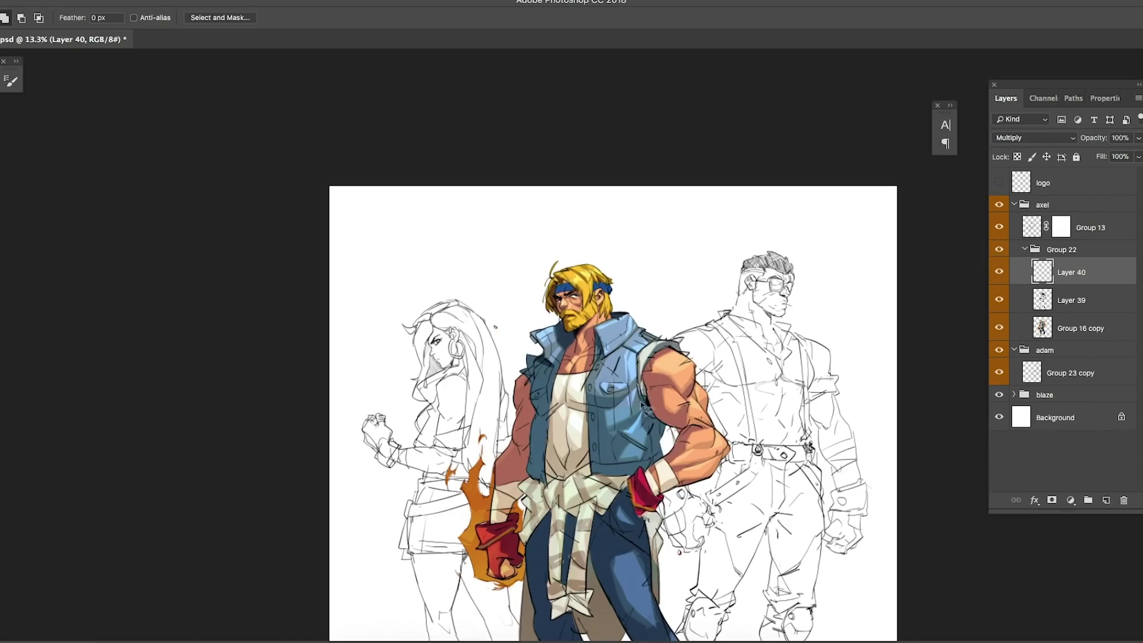
{"action": "key", "text": "ctrl+d"}
{"action": "scroll", "coordinate": [517, 271], "scroll_direction": "down", "scroll_amount": 3}
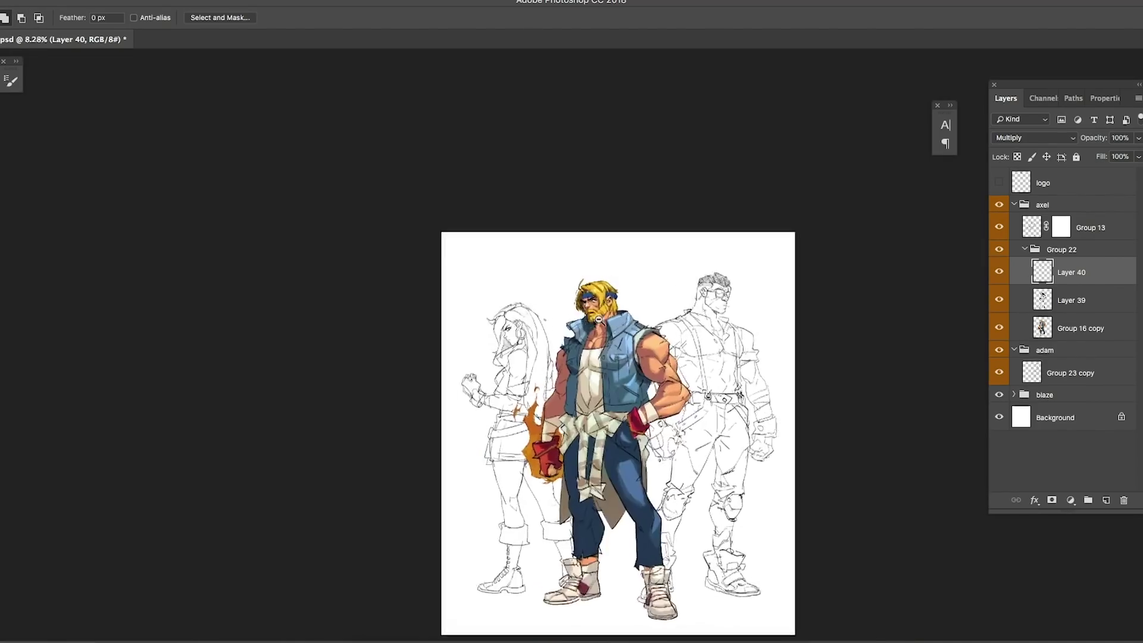
{"action": "scroll", "coordinate": [24, 421], "scroll_direction": "up", "scroll_amount": 4}
{"action": "key", "text": "Escape"}
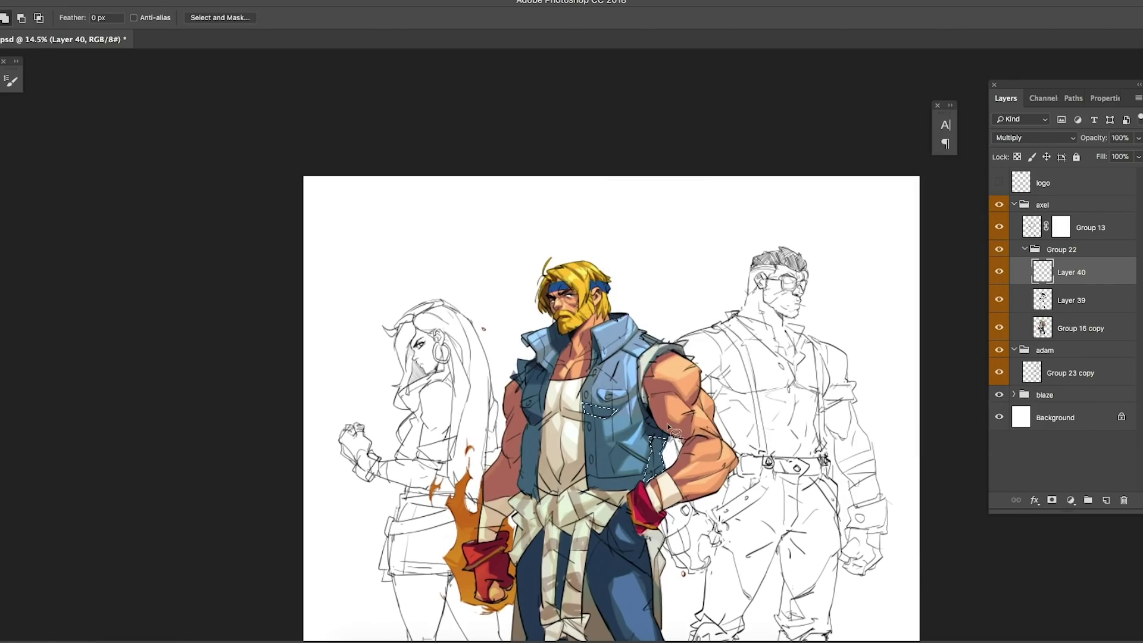
{"action": "key", "text": "ctrl+d"}
{"action": "left_click_drag", "start_coordinate": [528, 485], "coordinate": [530, 476]}
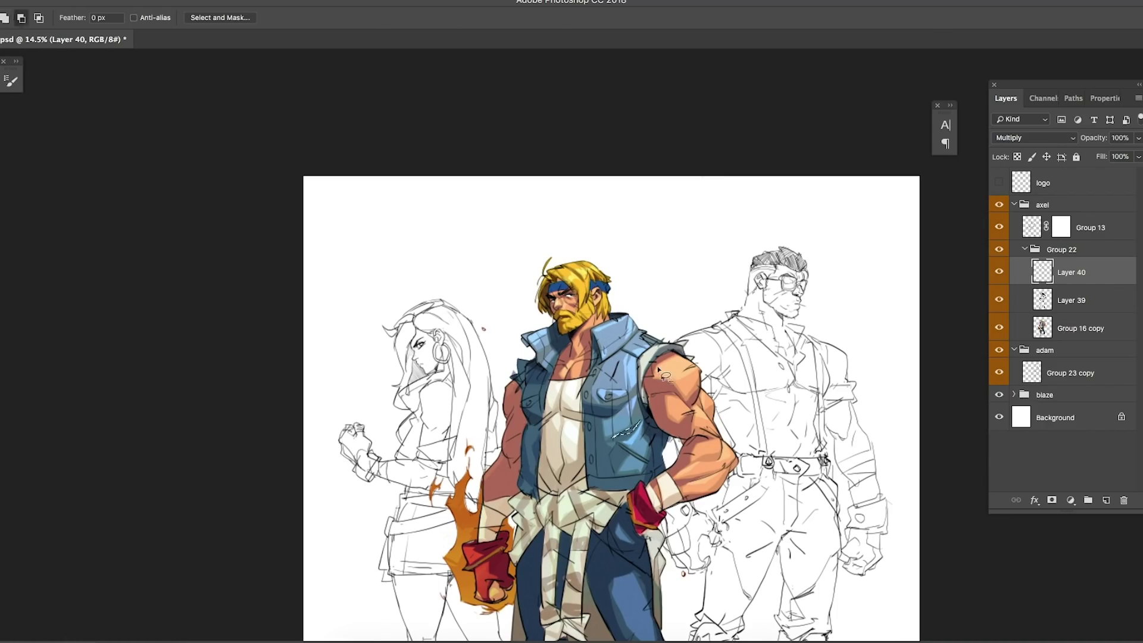
- Choose a new fill colour and add lassoed shadows to the lower vest and the lower part of the tank top
{"action": "scroll", "coordinate": [658, 371], "scroll_direction": "down", "scroll_amount": 2}
{"action": "scroll", "coordinate": [659, 370], "scroll_direction": "up", "scroll_amount": 2}
{"action": "left_click", "coordinate": [816, 250]}
{"action": "key", "text": "Return"}
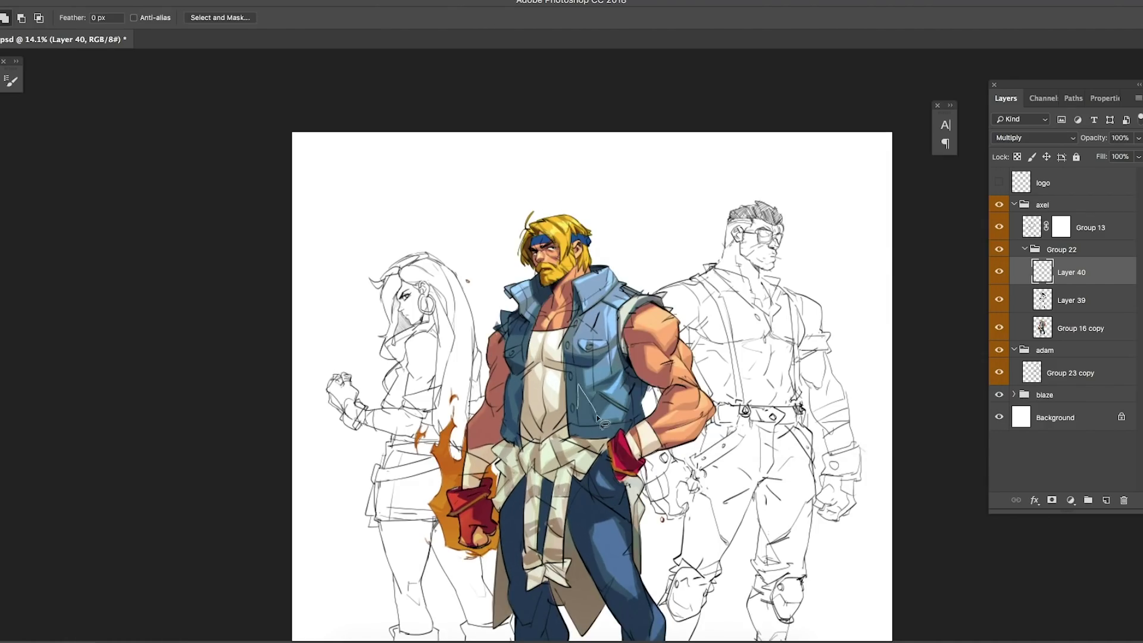
{"action": "left_click_drag", "start_coordinate": [570, 404], "coordinate": [583, 406]}
{"action": "left_click", "coordinate": [571, 397]}
{"action": "mouse_move", "coordinate": [525, 382]}
{"action": "left_mouse_down"}
{"action": "mouse_move", "coordinate": [538, 430]}
{"action": "mouse_move", "coordinate": [523, 384]}
{"action": "left_mouse_up"}
{"action": "left_click", "coordinate": [547, 382]}
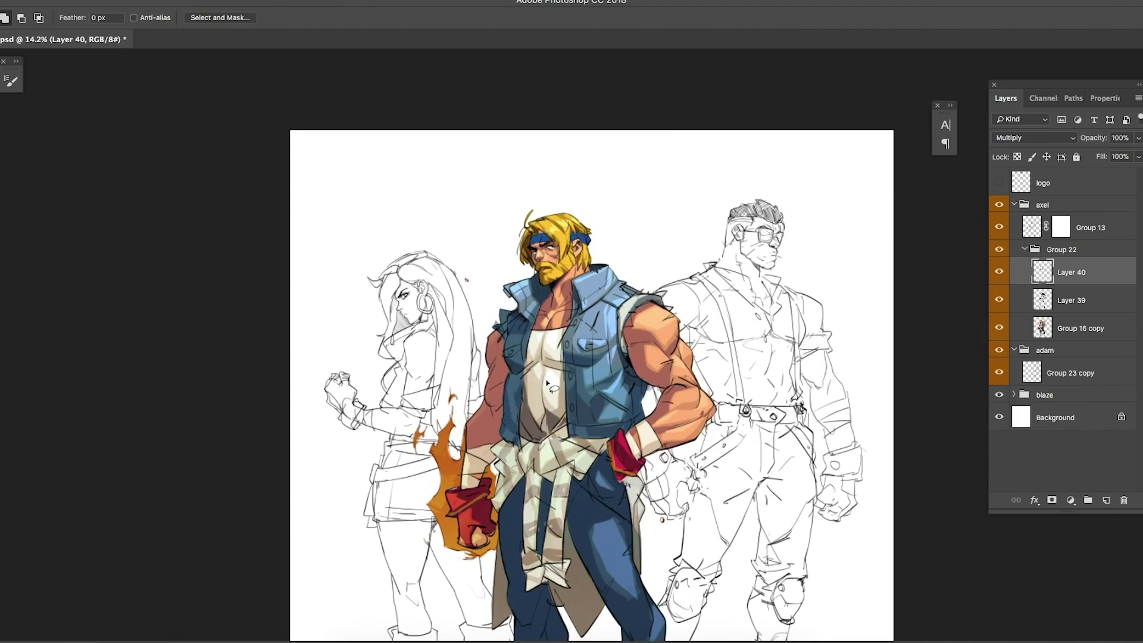
- Recolour the tank top shadow with Hue/Saturation at Hue +121, Saturation +60 and Lightness +42
{"action": "scroll", "coordinate": [557, 341], "scroll_direction": "up", "scroll_amount": 1}
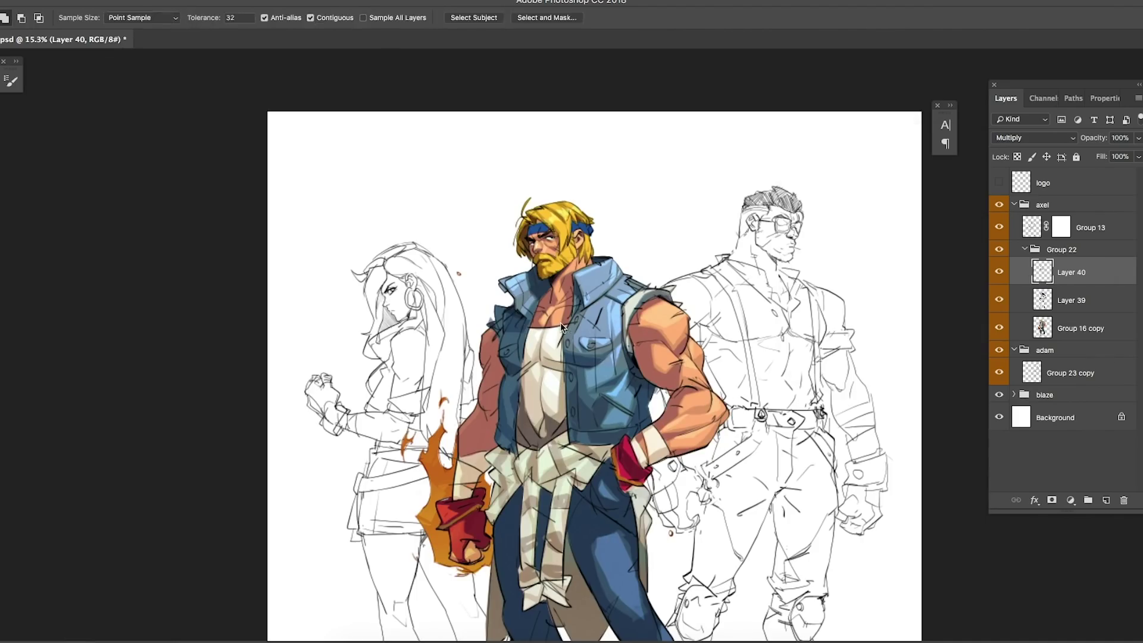
{"action": "key", "text": "ctrl+alt+u"}
{"action": "left_click_drag", "start_coordinate": [920, 220], "coordinate": [970, 211]}
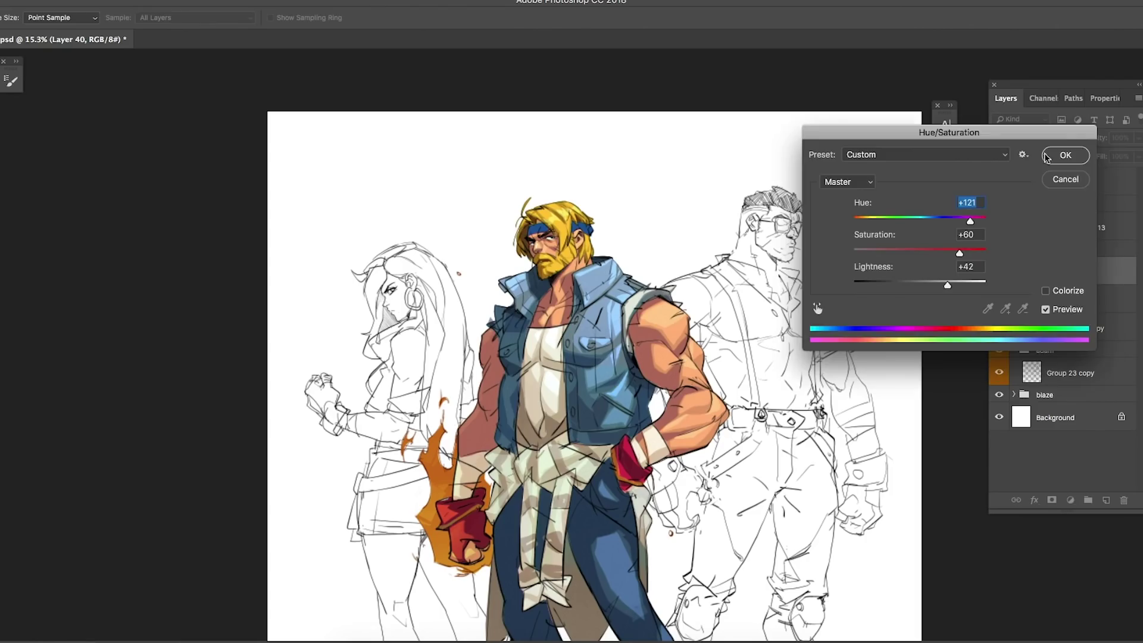
{"action": "left_click", "coordinate": [1063, 156]}
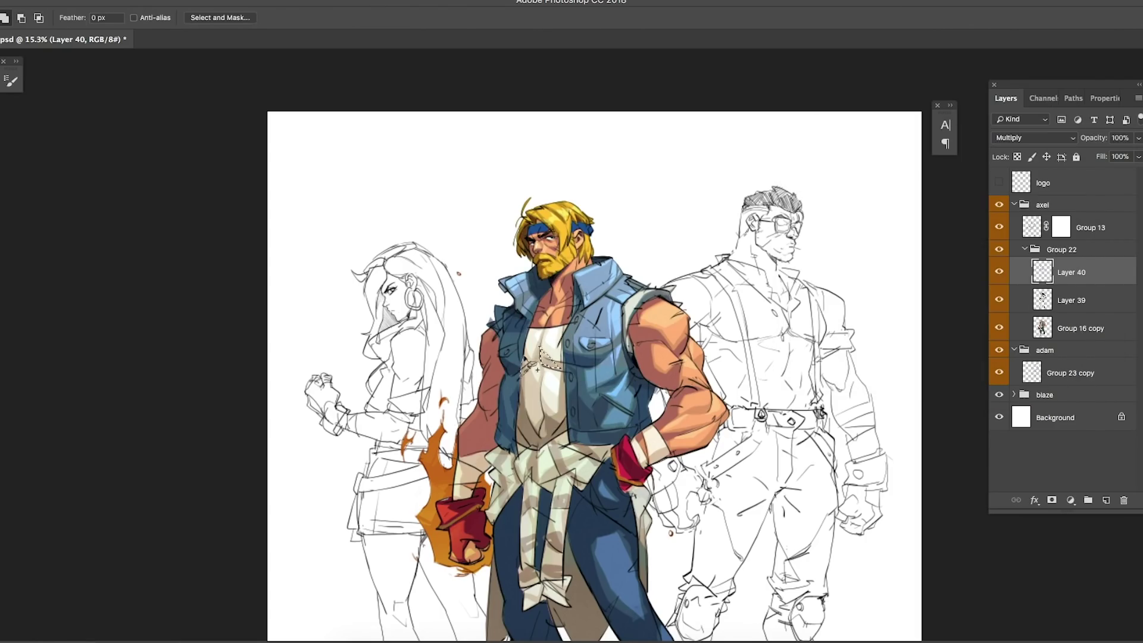
- Add lassoed shadows beneath the chest on the tank top and across the waist sash beside its knot
{"action": "scroll", "coordinate": [537, 369], "scroll_direction": "down", "scroll_amount": 3}
{"action": "scroll", "coordinate": [582, 409], "scroll_direction": "up", "scroll_amount": 2}
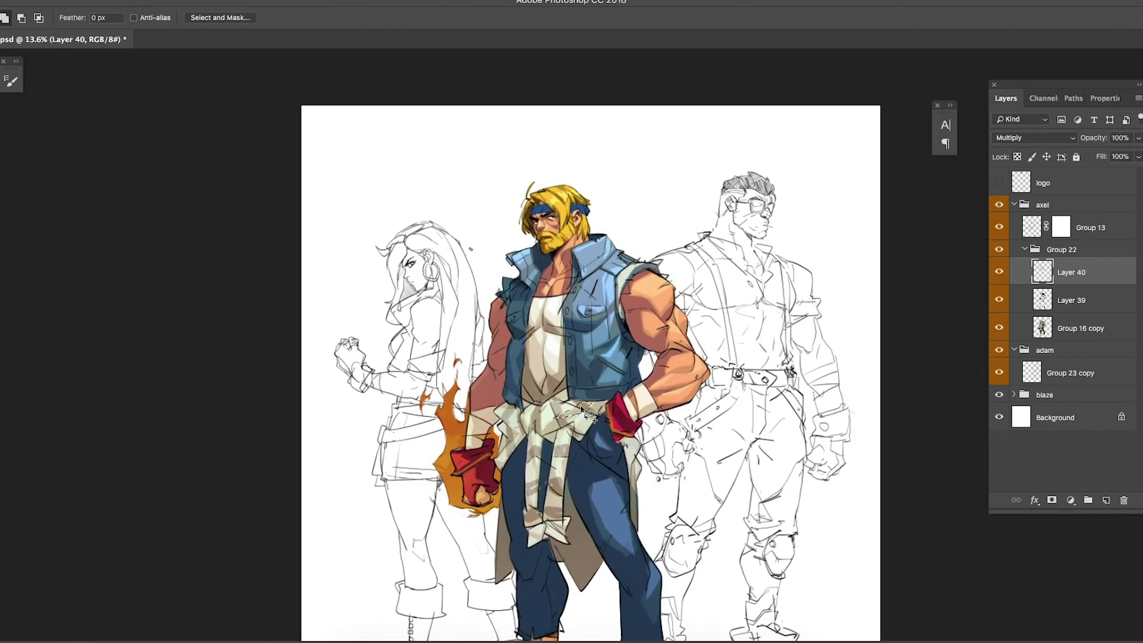
{"action": "left_click", "coordinate": [589, 442]}
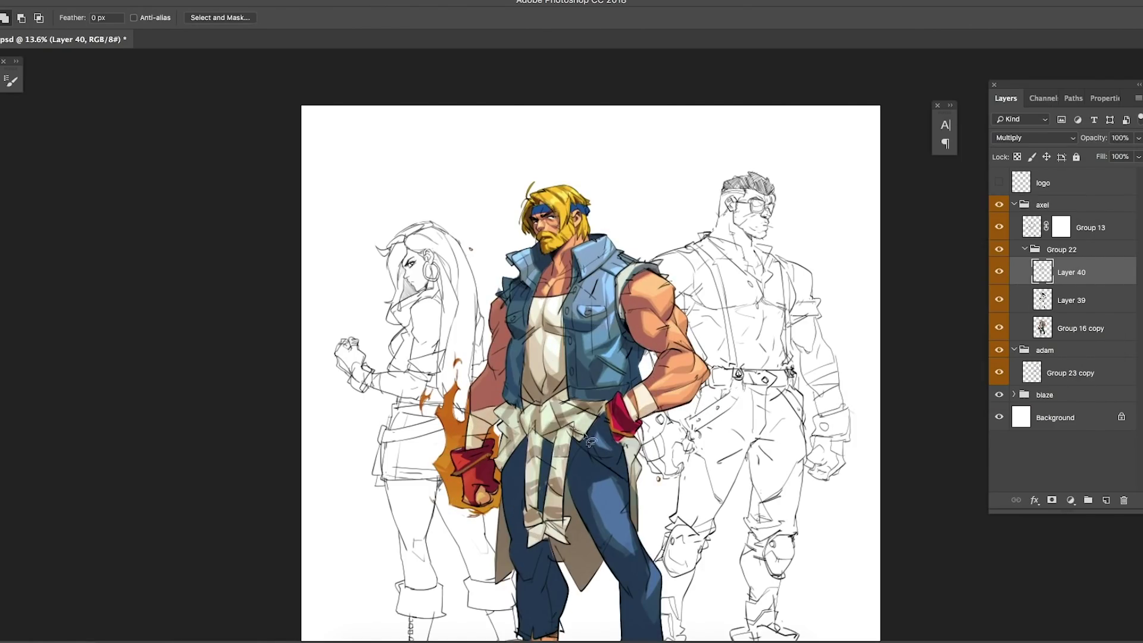
{"action": "left_click", "coordinate": [510, 465]}
{"action": "left_click", "coordinate": [525, 411]}
{"action": "scroll", "coordinate": [558, 439], "scroll_direction": "down", "scroll_amount": 1}
{"action": "key", "text": "alt+BackSpace"}
- Choose a new fill colour and lasso shadows into the sash folds on the flaming-fist side and around the knot
{"action": "left_click", "coordinate": [538, 491]}
{"action": "key", "text": "Return"}
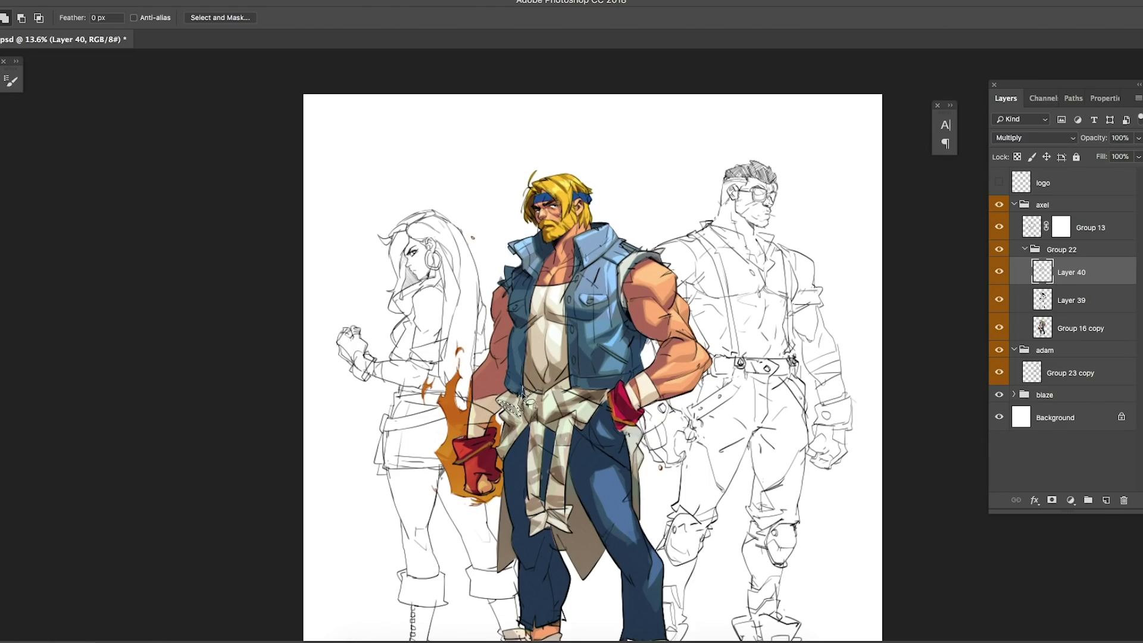
{"action": "left_click_drag", "start_coordinate": [522, 390], "coordinate": [538, 400]}
{"action": "scroll", "coordinate": [519, 323], "scroll_direction": "down", "scroll_amount": 3}
{"action": "scroll", "coordinate": [576, 388], "scroll_direction": "up", "scroll_amount": 3}
{"action": "left_click_drag", "start_coordinate": [594, 375], "coordinate": [574, 389]}
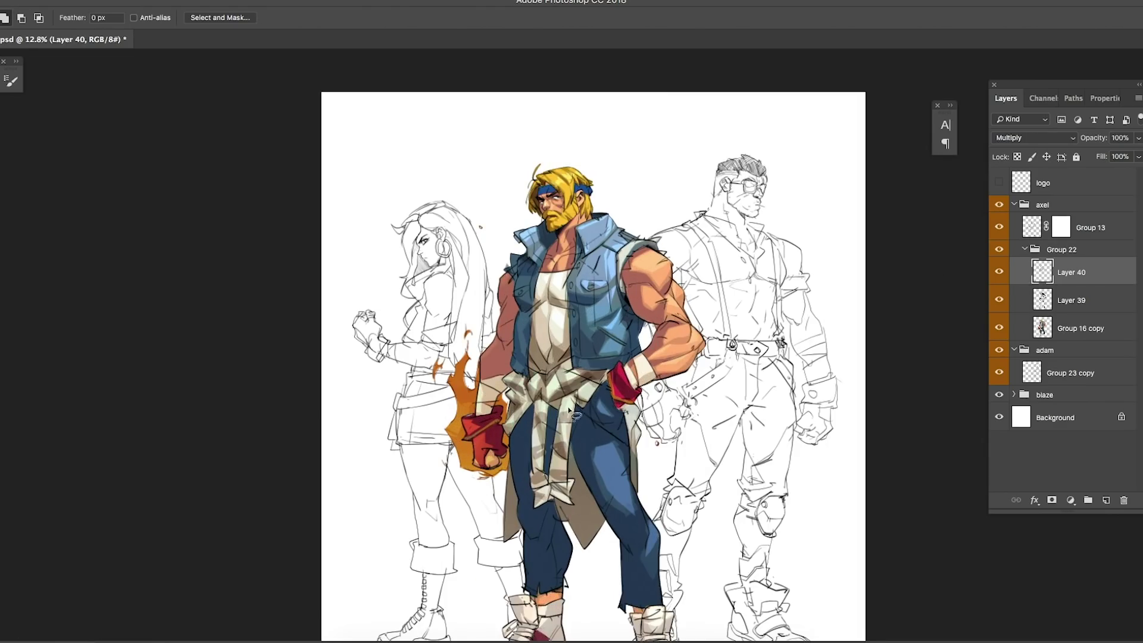
- Add more shading to the sash folds just below the vest's hem with the chosen fill colour
{"action": "scroll", "coordinate": [604, 359], "scroll_direction": "down", "scroll_amount": 3}
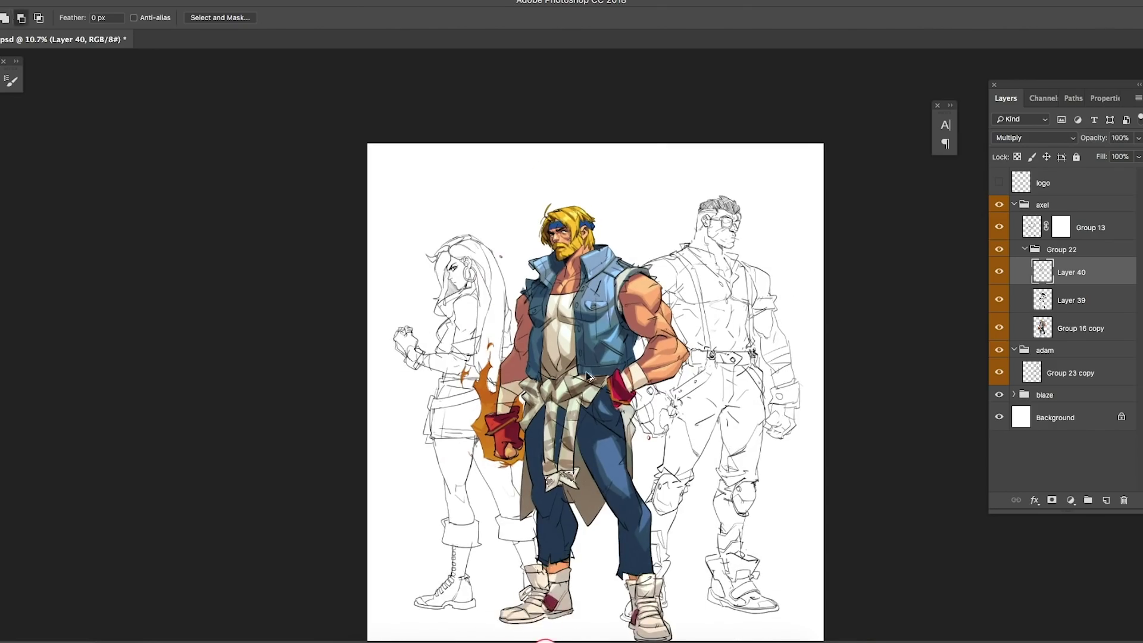
{"action": "scroll", "coordinate": [607, 393], "scroll_direction": "up", "scroll_amount": 3}
{"action": "scroll", "coordinate": [598, 384], "scroll_direction": "down", "scroll_amount": 1}
{"action": "key", "text": "Return"}
{"action": "key", "text": "Return"}
{"action": "scroll", "coordinate": [649, 259], "scroll_direction": "up", "scroll_amount": 2}
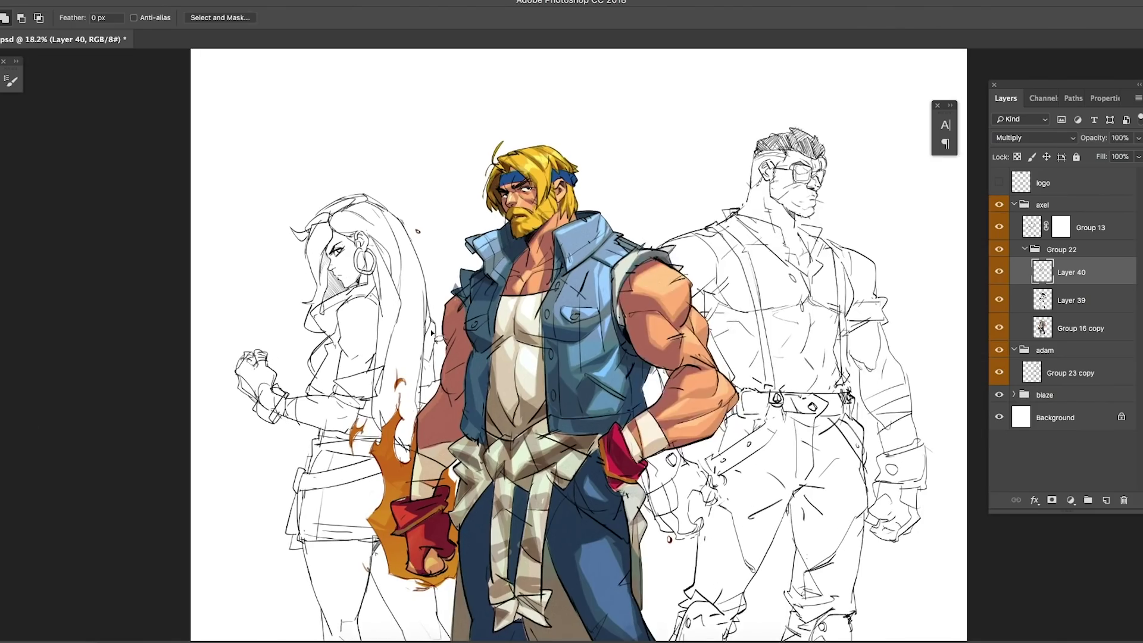
- Choose a new fill colour and lasso shadows along the torn sleeve edge and the underside of the bent upper arm
{"action": "key", "text": "Return"}
{"action": "left_click", "coordinate": [630, 275]}
{"action": "key", "text": "Return"}
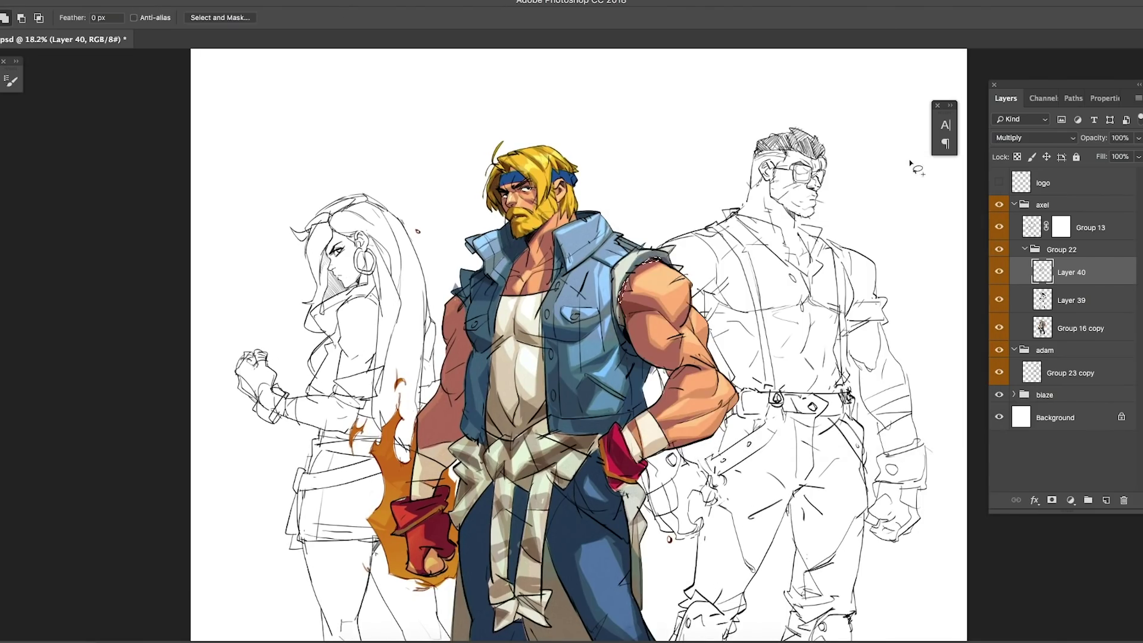
{"action": "left_click_drag", "start_coordinate": [677, 367], "coordinate": [623, 295]}
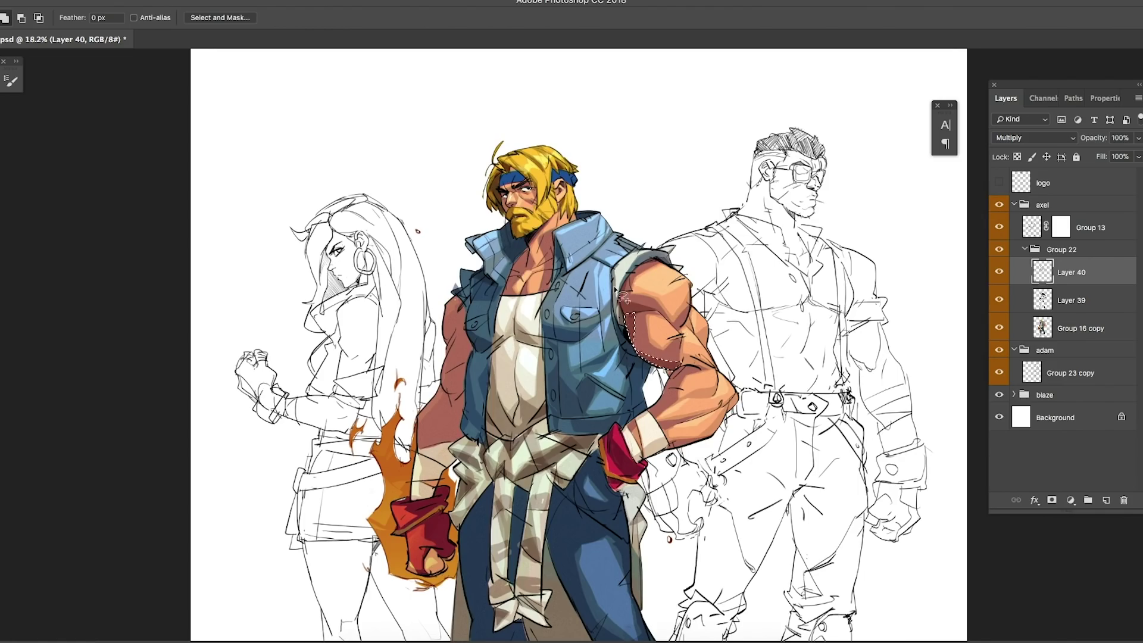
{"action": "scroll", "coordinate": [683, 349], "scroll_direction": "down", "scroll_amount": 5}
{"action": "scroll", "coordinate": [678, 369], "scroll_direction": "up", "scroll_amount": 5}
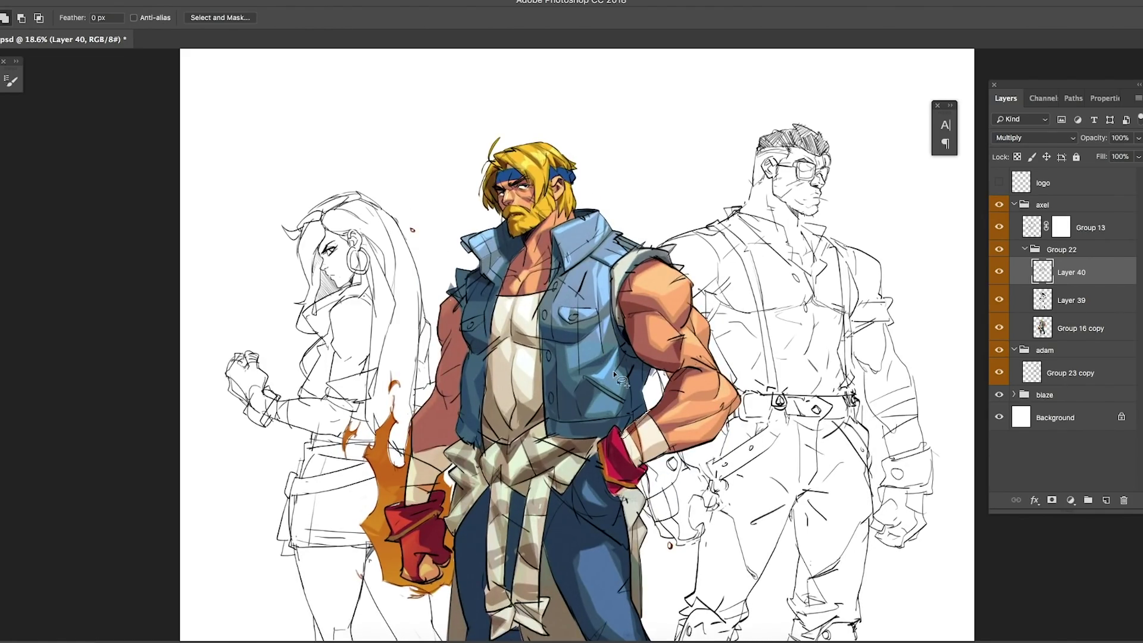
- Lasso a continuous shadow along the inner edge of the bent arm from the sleeve down to the wrist wrap
{"action": "key", "text": "w"}
{"action": "key", "text": "shift+w"}
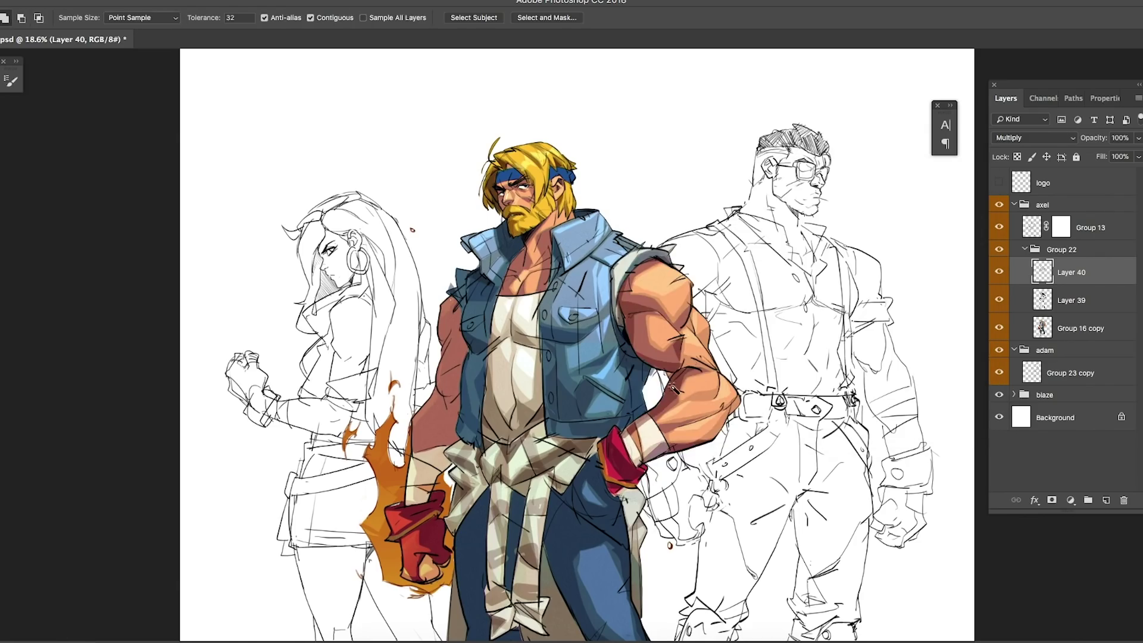
{"action": "left_click", "coordinate": [643, 195]}
{"action": "key", "text": "l"}
{"action": "scroll", "coordinate": [588, 347], "scroll_direction": "down", "scroll_amount": 3}
{"action": "scroll", "coordinate": [588, 346], "scroll_direction": "down", "scroll_amount": 2}
{"action": "scroll", "coordinate": [595, 342], "scroll_direction": "up", "scroll_amount": 4}
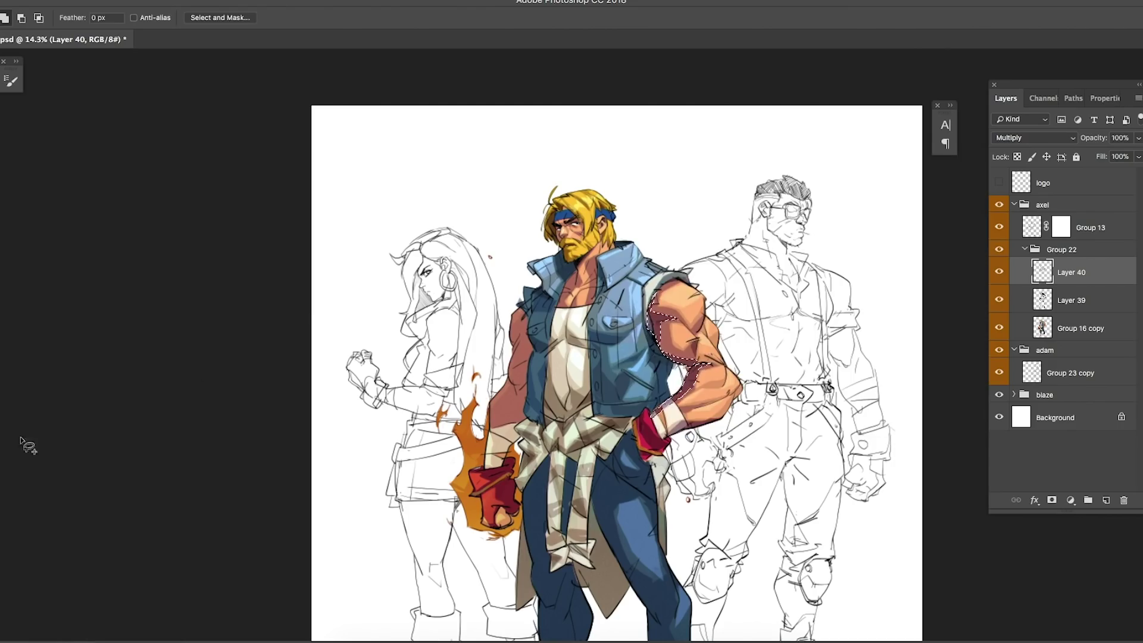
{"action": "key", "text": "Return"}
- Fill lassoed shadows beneath the shoulder muscle and on the upper arm of the bent arm, then deselect
{"action": "scroll", "coordinate": [583, 345], "scroll_direction": "down", "scroll_amount": 2}
{"action": "scroll", "coordinate": [583, 345], "scroll_direction": "up", "scroll_amount": 2}
{"action": "scroll", "coordinate": [582, 345], "scroll_direction": "down", "scroll_amount": 2}
{"action": "scroll", "coordinate": [657, 327], "scroll_direction": "up", "scroll_amount": 3}
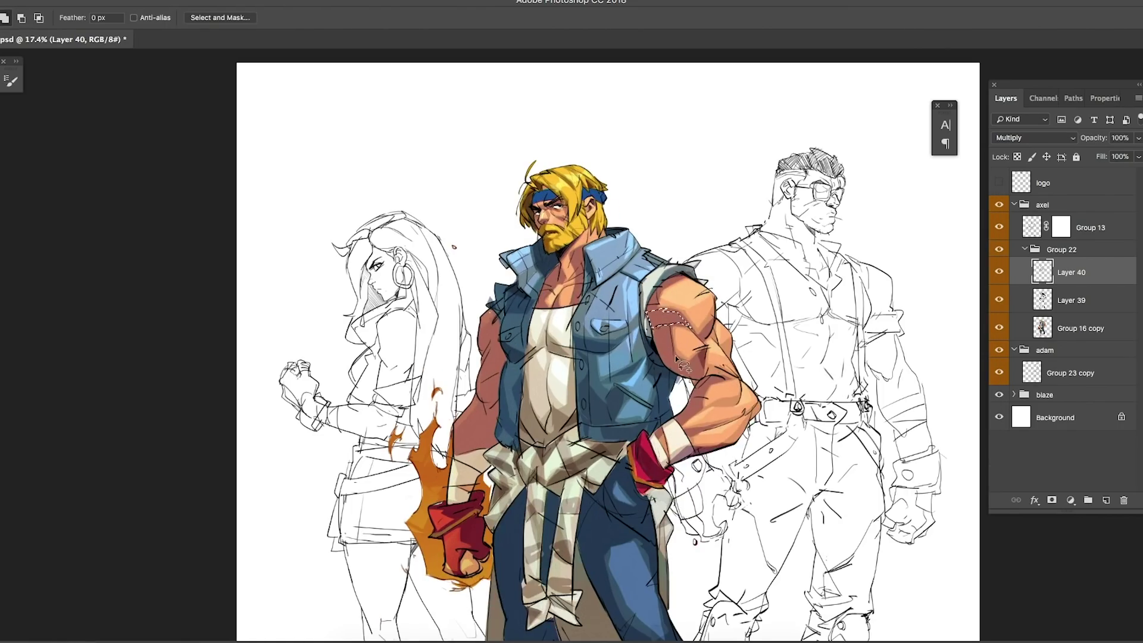
{"action": "key", "text": "Return"}
{"action": "key", "text": "alt+BackSpace"}
{"action": "key", "text": "ctrl+d"}
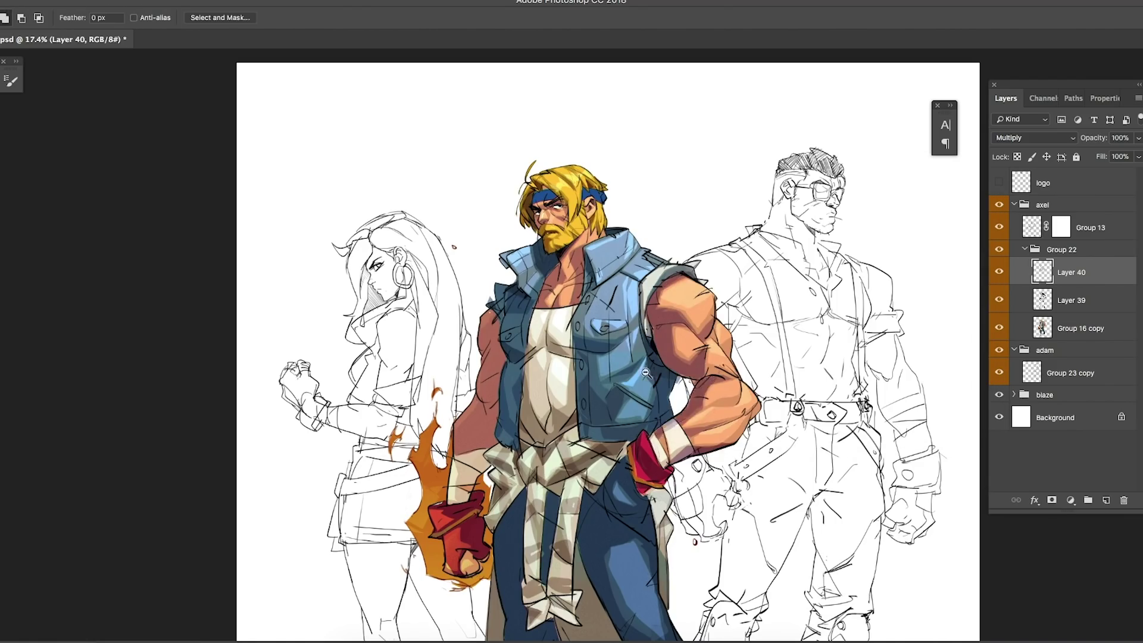
- Add lassoed shadows along the hanging arm from the shoulder down to the forearm and gloved fist
{"action": "scroll", "coordinate": [689, 415], "scroll_direction": "down", "scroll_amount": 3}
{"action": "scroll", "coordinate": [577, 352], "scroll_direction": "up", "scroll_amount": 2}
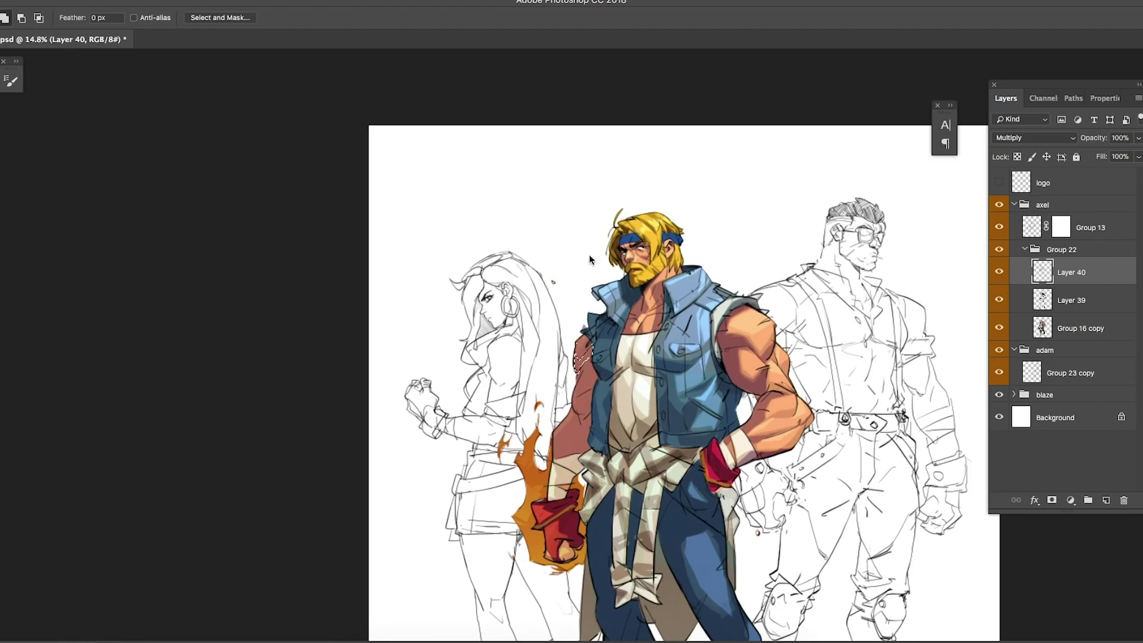
{"action": "scroll", "coordinate": [587, 375], "scroll_direction": "up", "scroll_amount": 1}
{"action": "left_click", "coordinate": [582, 417]}
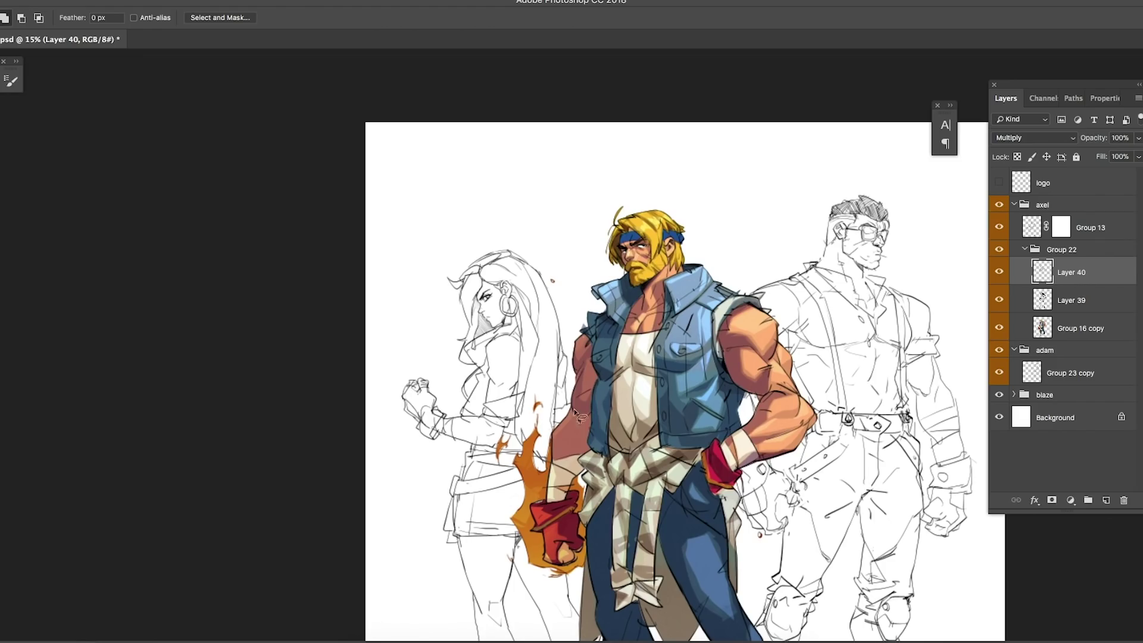
{"action": "left_click", "coordinate": [562, 428]}
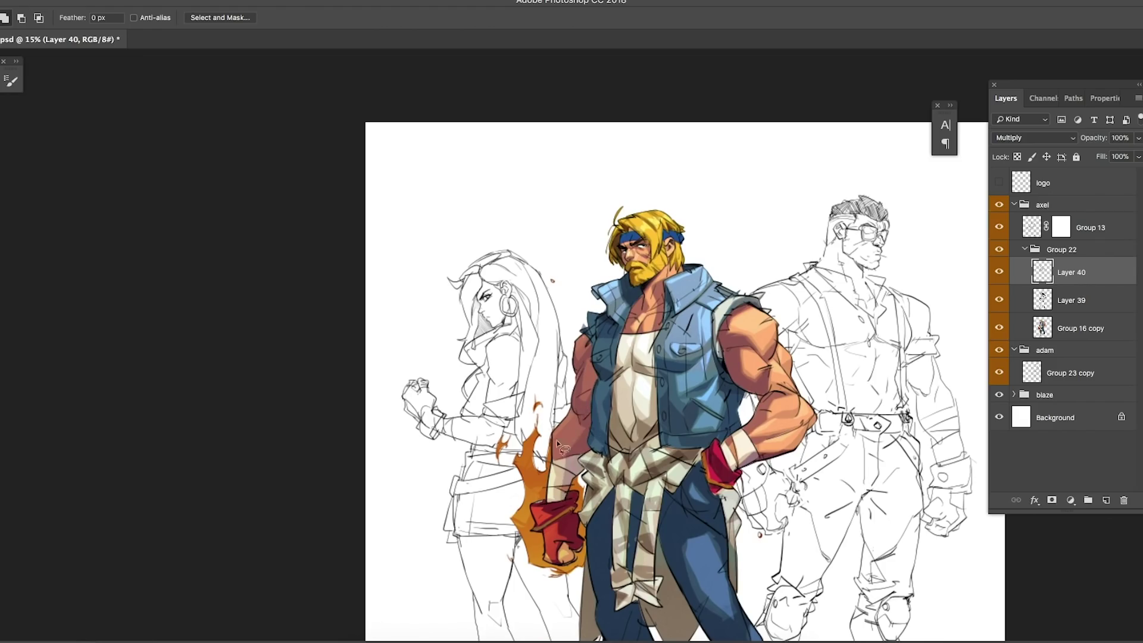
{"action": "left_click", "coordinate": [580, 544]}
- Choose a new fill colour and lasso a shadow at the shoulder of the hanging arm
{"action": "key", "text": "i"}
{"action": "scroll", "coordinate": [552, 468], "scroll_direction": "down", "scroll_amount": 2}
{"action": "scroll", "coordinate": [553, 468], "scroll_direction": "up", "scroll_amount": 1}
{"action": "left_click", "coordinate": [672, 236]}
{"action": "key", "text": "Return"}
{"action": "key", "text": "l"}
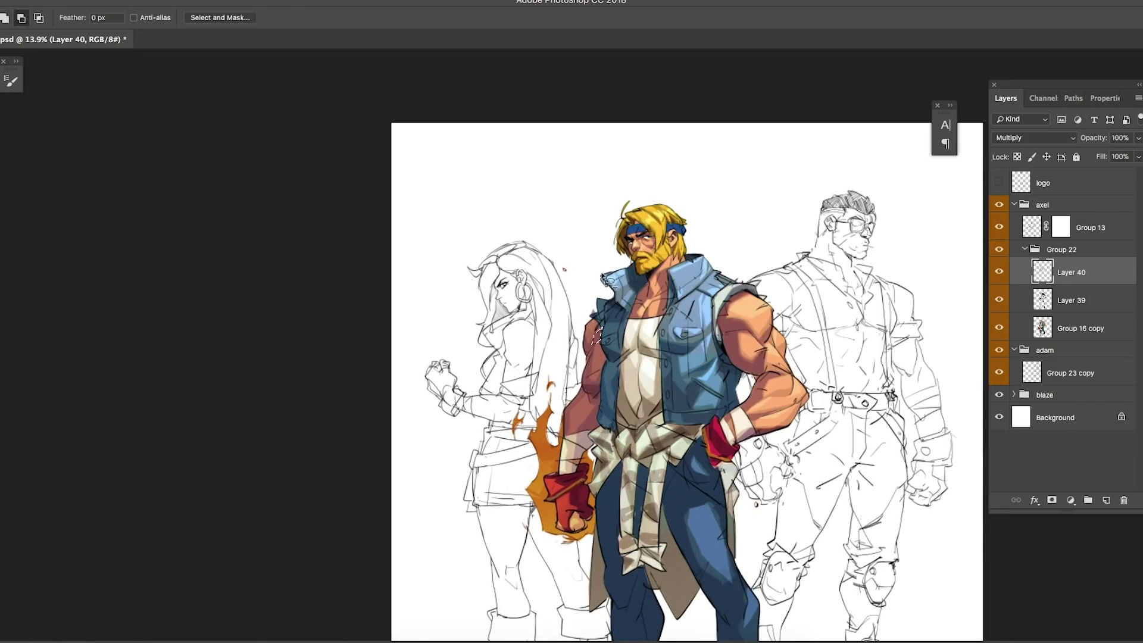
- Add small lassoed shadows beside the bent arm's armhole and on the cheek next to the hair
{"action": "mouse_move", "coordinate": [717, 322]}
{"action": "left_mouse_down"}
{"action": "mouse_move", "coordinate": [738, 330]}
{"action": "mouse_move", "coordinate": [722, 334]}
{"action": "left_mouse_up"}
{"action": "scroll", "coordinate": [744, 309], "scroll_direction": "down", "scroll_amount": 3}
{"action": "scroll", "coordinate": [653, 299], "scroll_direction": "up", "scroll_amount": 6}
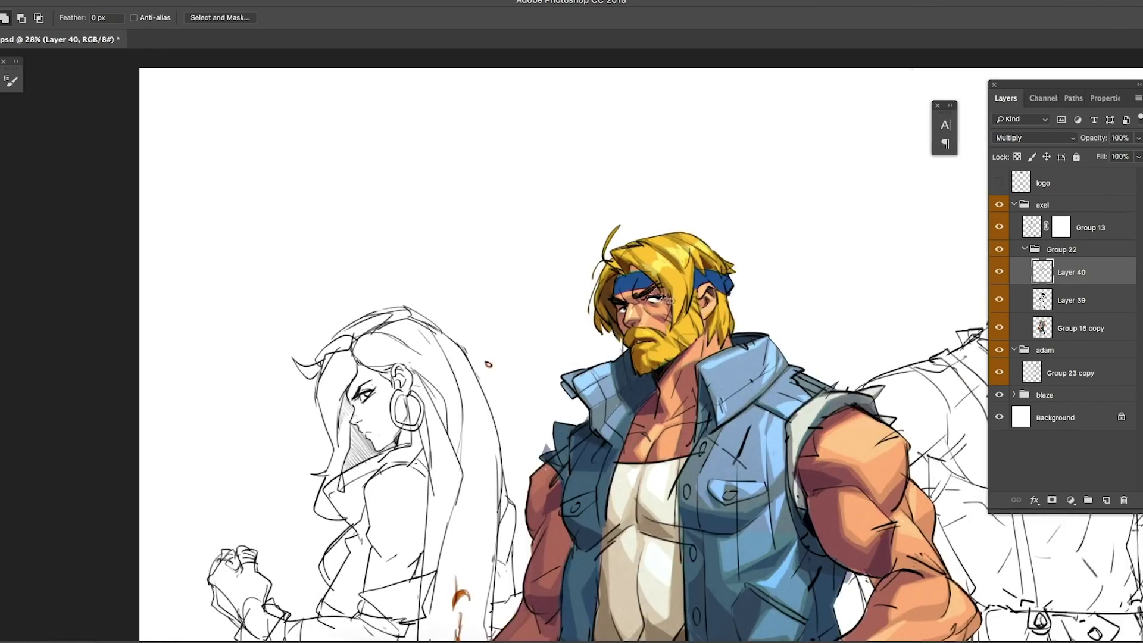
- Sample a new fill colour and lasso a shadow on the upper thigh of the jeans beside the sash
{"action": "scroll", "coordinate": [664, 308], "scroll_direction": "down", "scroll_amount": 3}
{"action": "key", "text": "i"}
{"action": "key", "text": "Return"}
{"action": "key", "text": "l"}
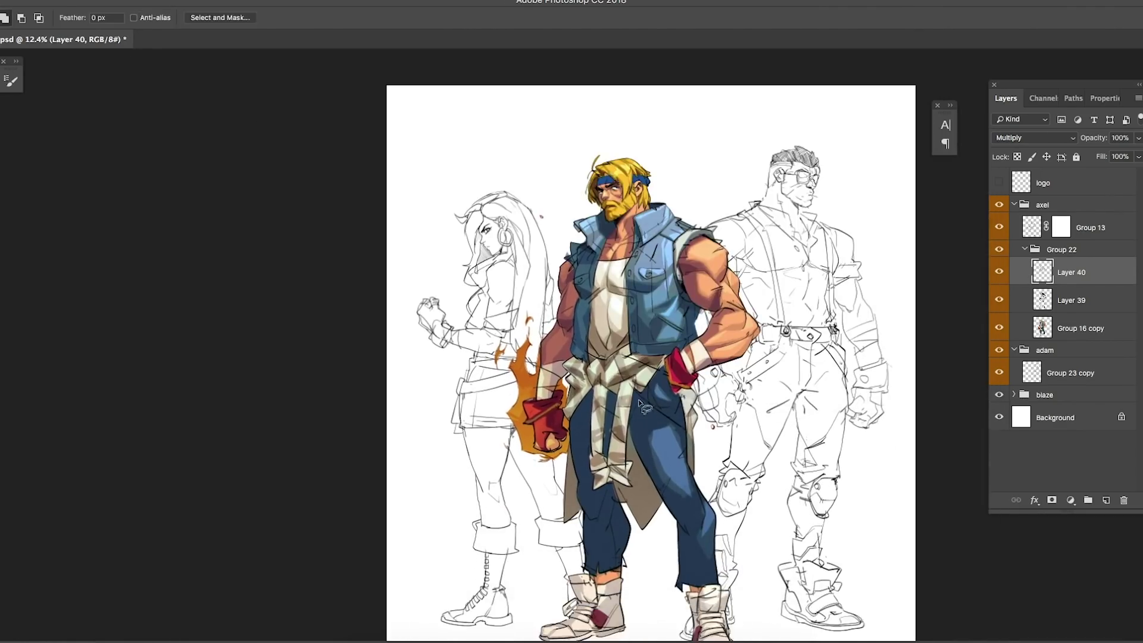
{"action": "scroll", "coordinate": [643, 390], "scroll_direction": "down", "scroll_amount": 1}
{"action": "mouse_move", "coordinate": [645, 448]}
{"action": "left_mouse_down"}
{"action": "mouse_move", "coordinate": [661, 478]}
{"action": "mouse_move", "coordinate": [632, 372]}
{"action": "left_mouse_up"}
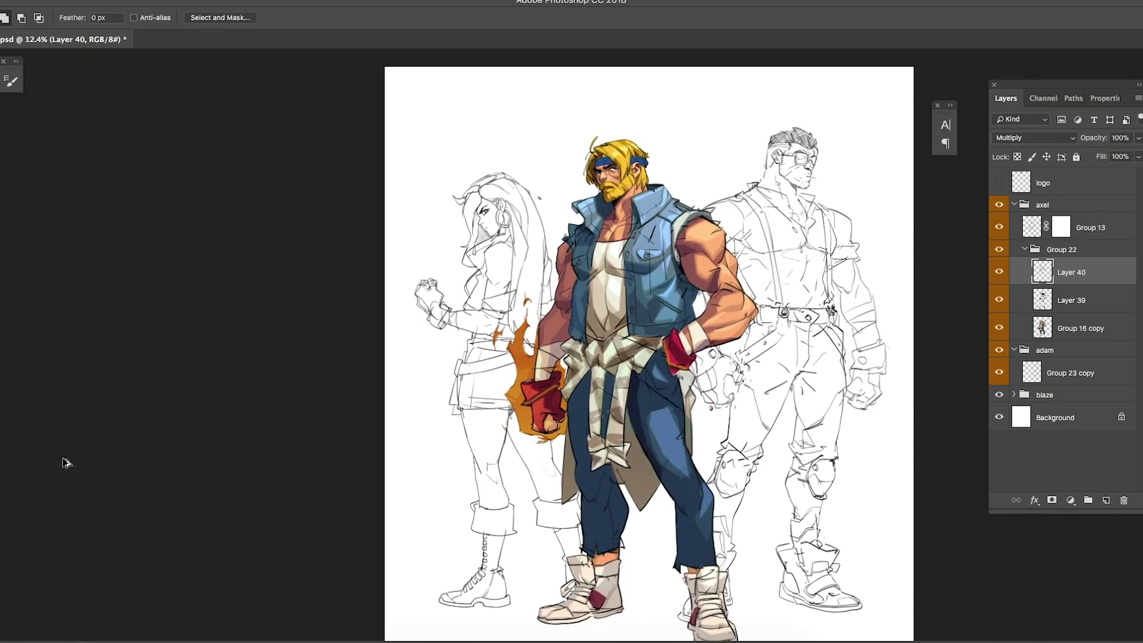
- Fill the lassoed shadow on the upper thigh of the jeans and trim it with a lassoed cut near the pocket
{"action": "key", "text": "alt+BackSpace"}
{"action": "key", "text": "ctrl+d"}
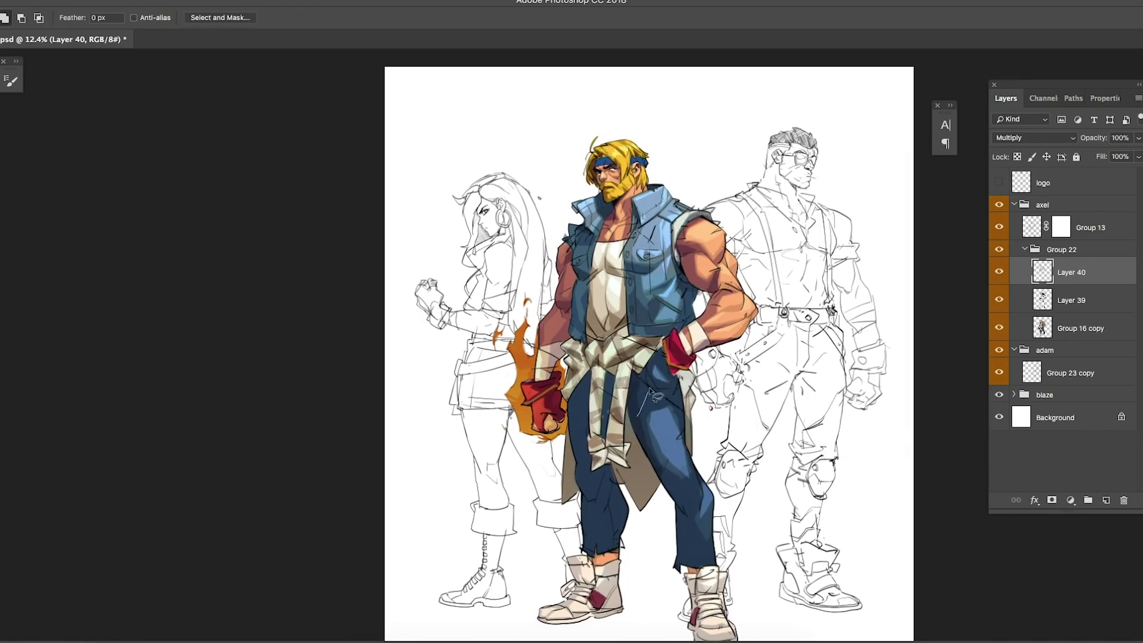
{"action": "mouse_move", "coordinate": [686, 400]}
{"action": "left_mouse_down"}
{"action": "mouse_move", "coordinate": [648, 378]}
{"action": "mouse_move", "coordinate": [665, 393]}
{"action": "mouse_move", "coordinate": [662, 336]}
{"action": "left_mouse_up"}
{"action": "key", "text": "Delete"}
{"action": "key", "text": "ctrl+d"}
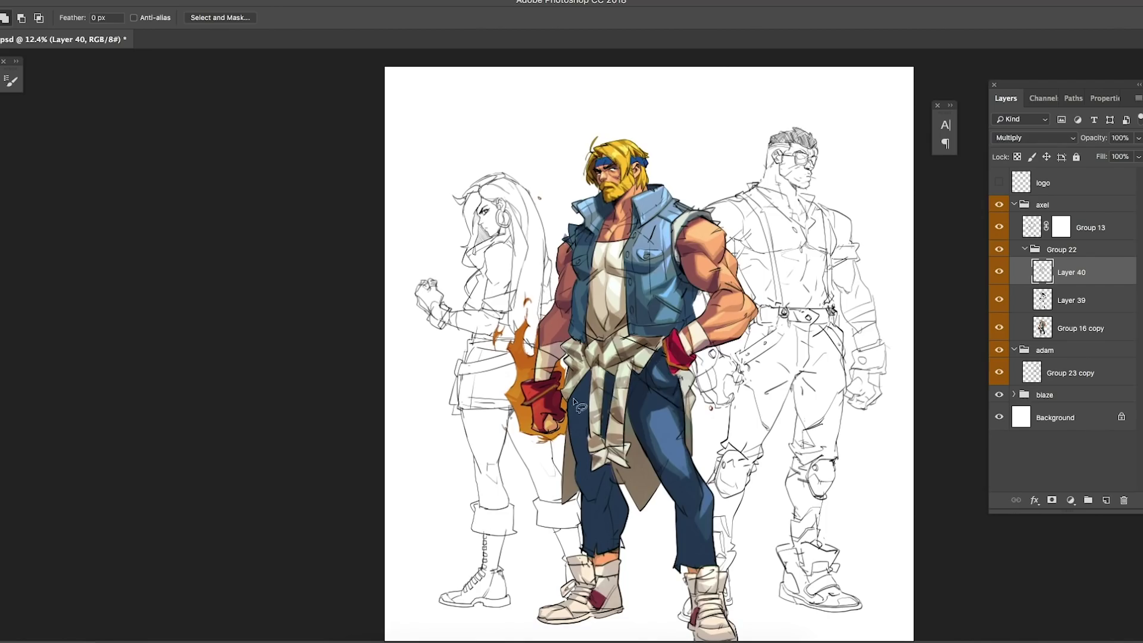
- Add lassoed shadows down the jeans leg on the fist side, from the outer thigh to the calf and ankle
{"action": "mouse_move", "coordinate": [571, 372]}
{"action": "left_mouse_down"}
{"action": "mouse_move", "coordinate": [569, 429]}
{"action": "mouse_move", "coordinate": [577, 388]}
{"action": "left_mouse_up"}
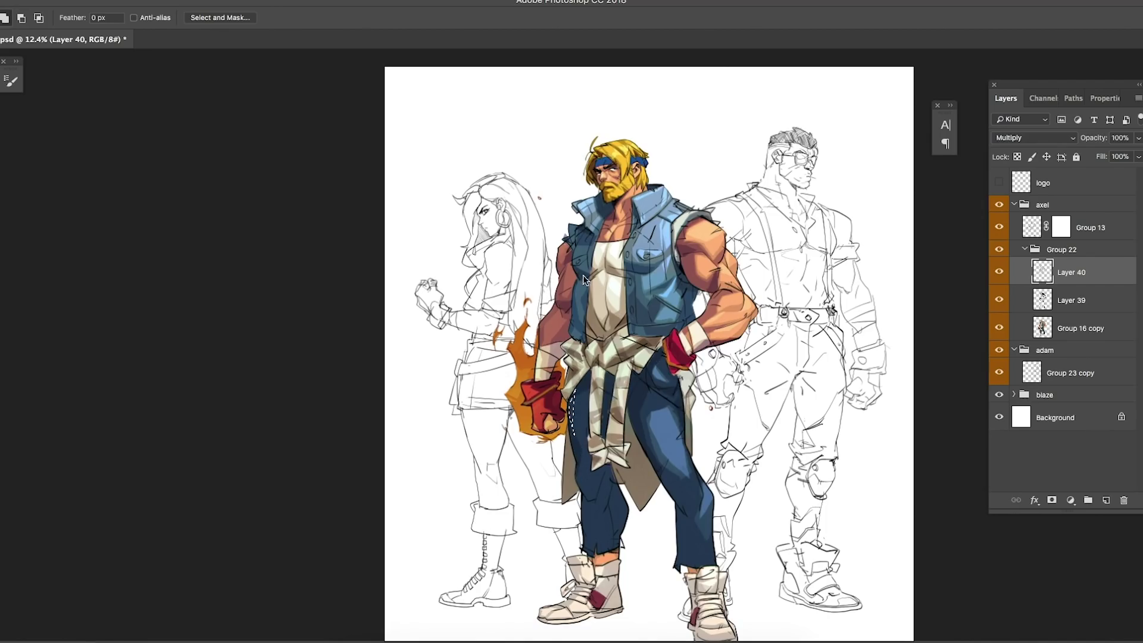
{"action": "mouse_move", "coordinate": [587, 516]}
{"action": "left_mouse_down"}
{"action": "mouse_move", "coordinate": [601, 476]}
{"action": "mouse_move", "coordinate": [619, 506]}
{"action": "left_mouse_up"}
{"action": "key", "text": "ctrl+d"}
{"action": "mouse_move", "coordinate": [602, 546]}
{"action": "left_mouse_down"}
{"action": "mouse_move", "coordinate": [619, 524]}
{"action": "mouse_move", "coordinate": [613, 554]}
{"action": "left_mouse_up"}
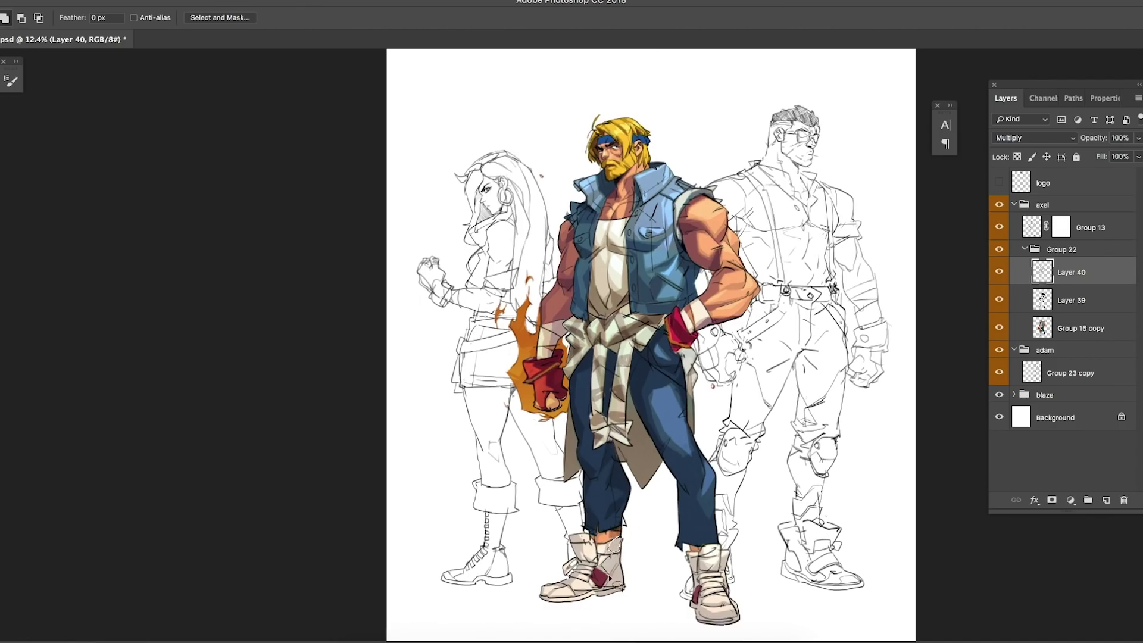
{"action": "key", "text": "alt+BackSpace"}
{"action": "mouse_move", "coordinate": [586, 548]}
{"action": "left_mouse_down"}
{"action": "mouse_move", "coordinate": [575, 539]}
{"action": "mouse_move", "coordinate": [578, 554]}
{"action": "left_mouse_up"}
{"action": "key", "text": "alt+BackSpace"}
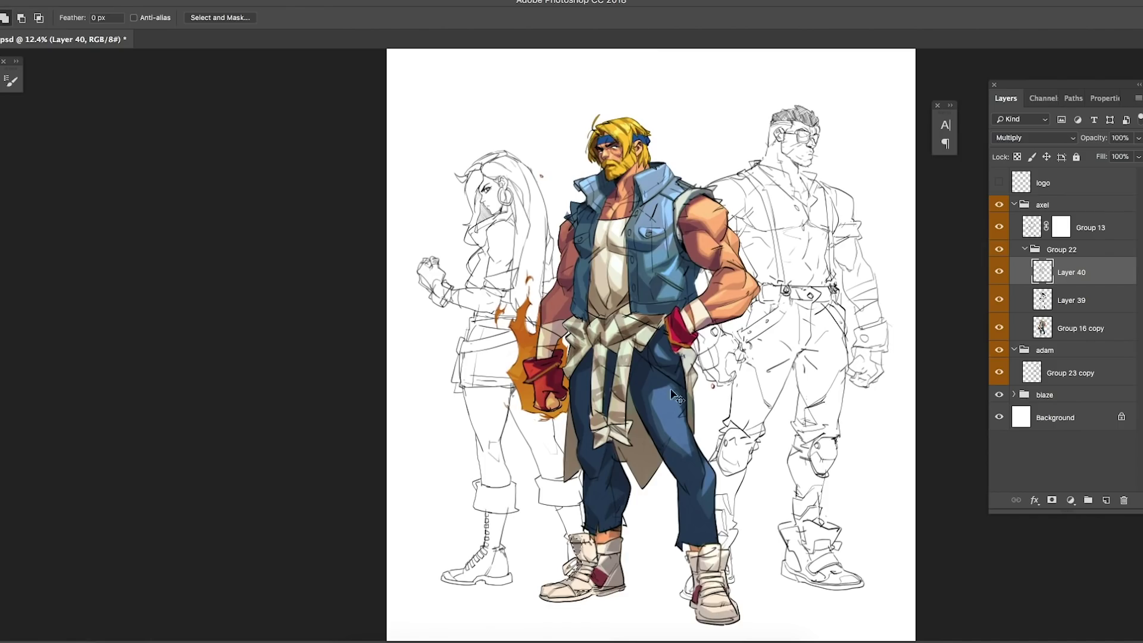
- Lasso and fill angular shadows on the lower jeans leg below the bent arm, from the knee to the ragged hem
{"action": "key", "text": "alt+BackSpace"}
{"action": "mouse_move", "coordinate": [688, 491]}
{"action": "left_mouse_down"}
{"action": "mouse_move", "coordinate": [678, 545]}
{"action": "mouse_move", "coordinate": [712, 542]}
{"action": "mouse_move", "coordinate": [708, 493]}
{"action": "left_mouse_up"}
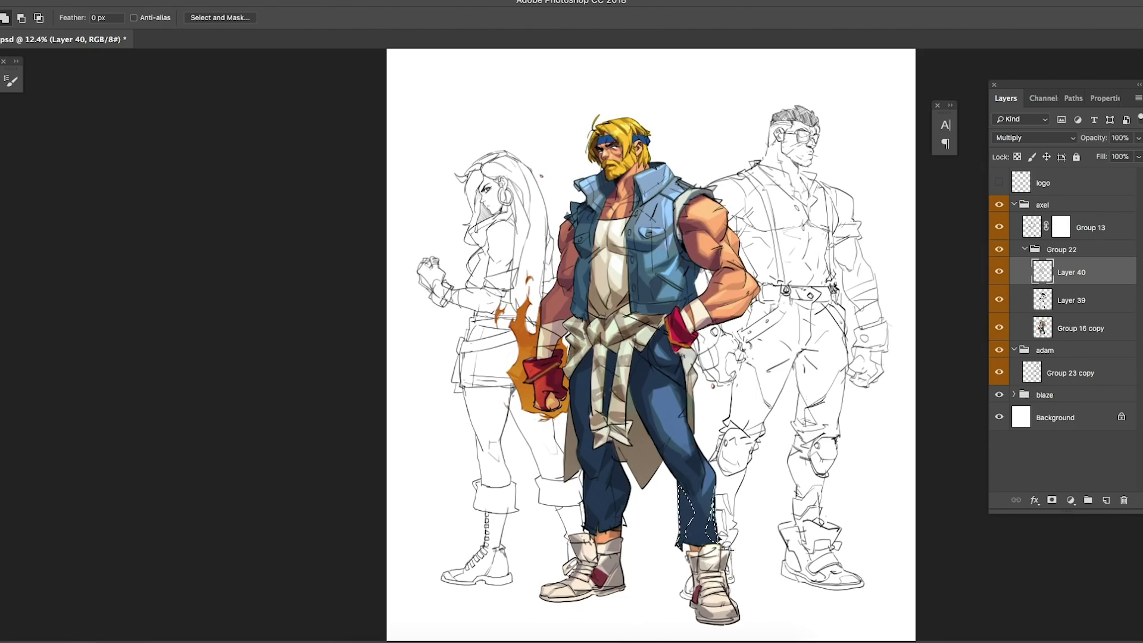
{"action": "key", "text": "alt+BackSpace"}
{"action": "key", "text": "ctrl+d"}
{"action": "scroll", "coordinate": [696, 548], "scroll_direction": "up", "scroll_amount": 2}
{"action": "scroll", "coordinate": [688, 557], "scroll_direction": "down", "scroll_amount": 1}
{"action": "left_click", "coordinate": [1061, 250]}
{"action": "left_click", "coordinate": [1072, 272]}
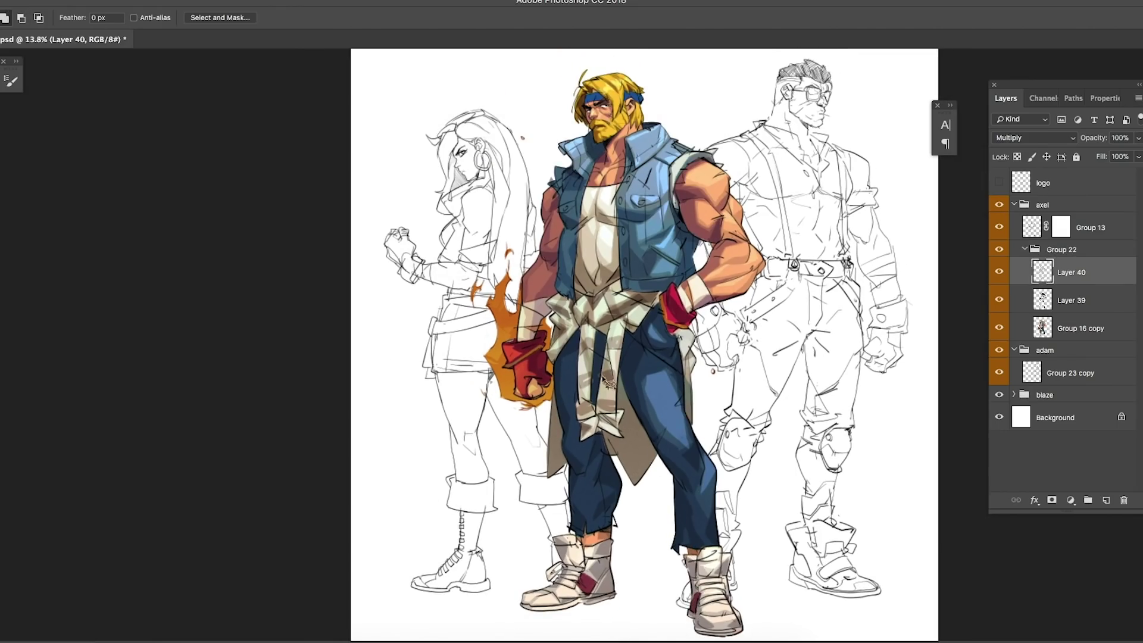
{"action": "scroll", "coordinate": [691, 343], "scroll_direction": "down", "scroll_amount": 8}
{"action": "scroll", "coordinate": [691, 346], "scroll_direction": "up", "scroll_amount": 3}
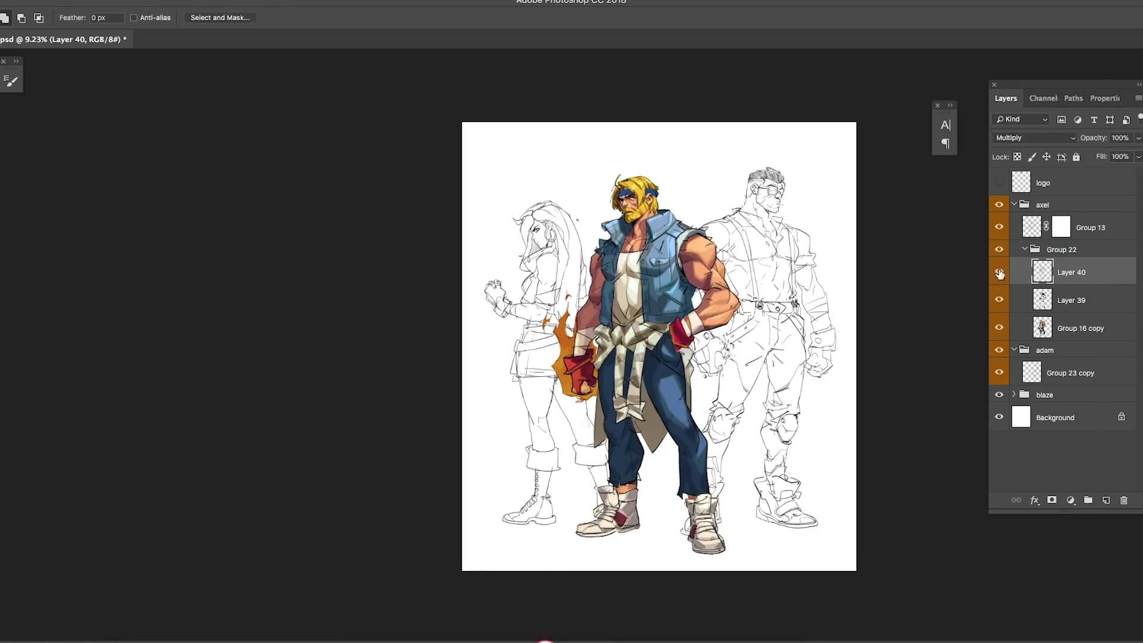
{"action": "scroll", "coordinate": [708, 315], "scroll_direction": "up", "scroll_amount": 3}
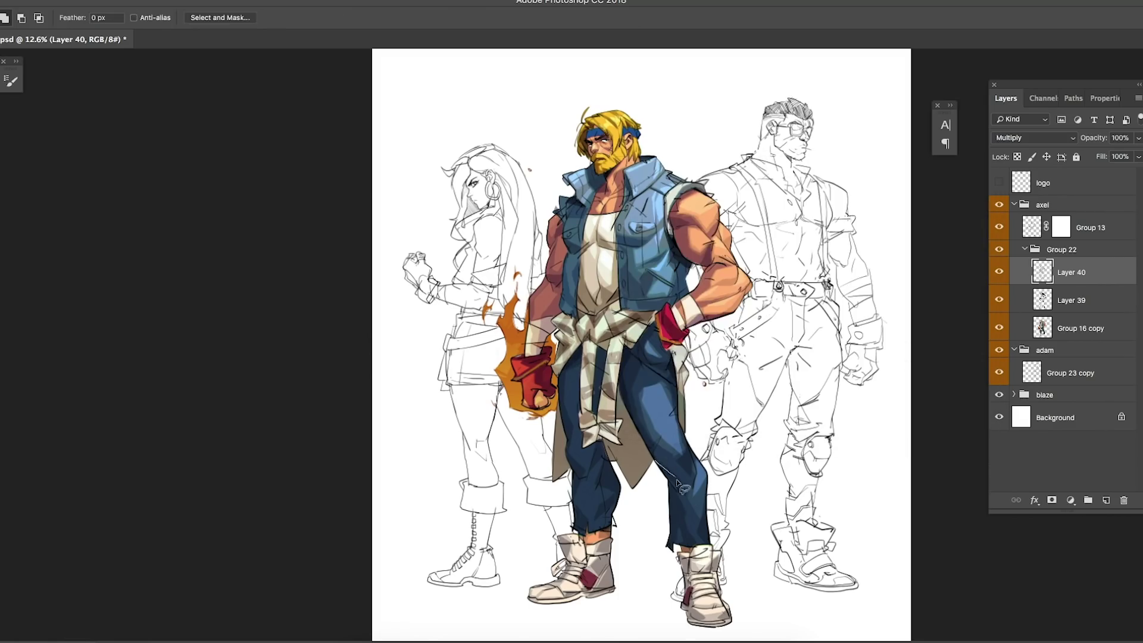
- Add small lassoed shadows at the front knee and on the other jeans leg just below its knee
{"action": "left_click_drag", "start_coordinate": [677, 490], "coordinate": [679, 492]}
{"action": "key", "text": "ctrl+d"}
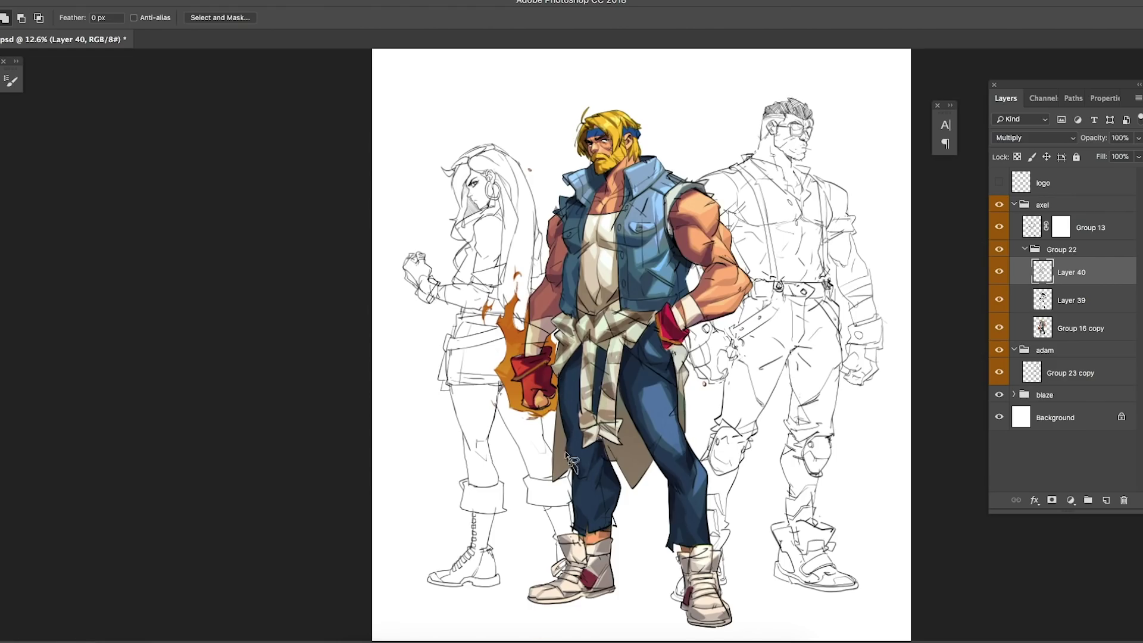
{"action": "scroll", "coordinate": [548, 405], "scroll_direction": "down", "scroll_amount": 3}
{"action": "scroll", "coordinate": [547, 406], "scroll_direction": "up", "scroll_amount": 3}
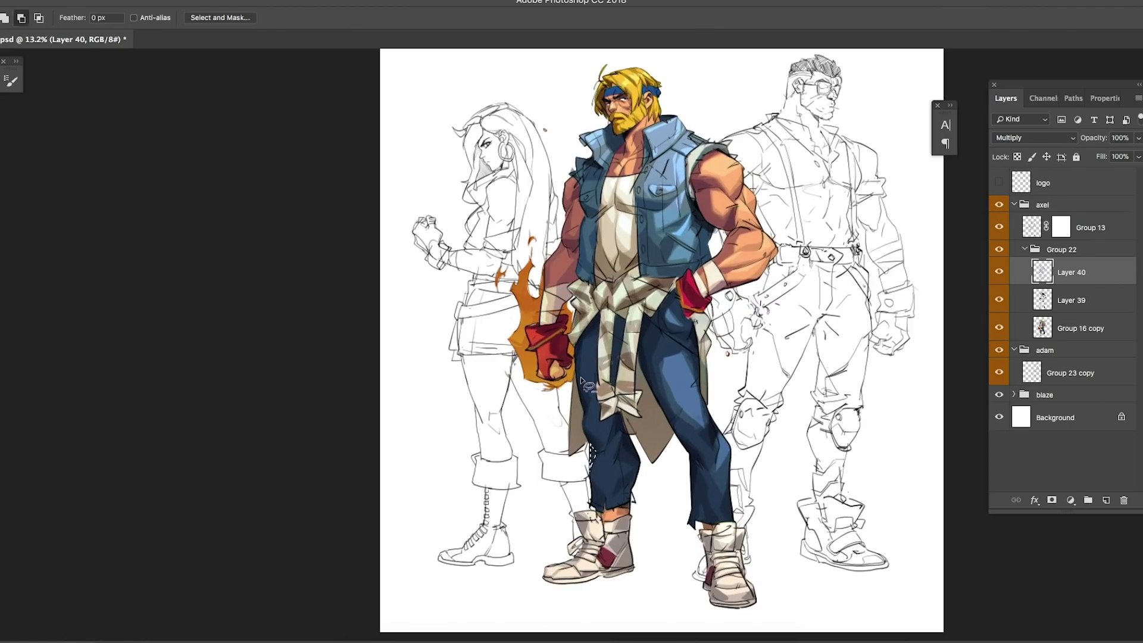
- Create a new layer above the shadows and fill lassoed blue highlights on the knee and shin of the fist-side jeans leg
{"action": "left_click", "coordinate": [1107, 499]}
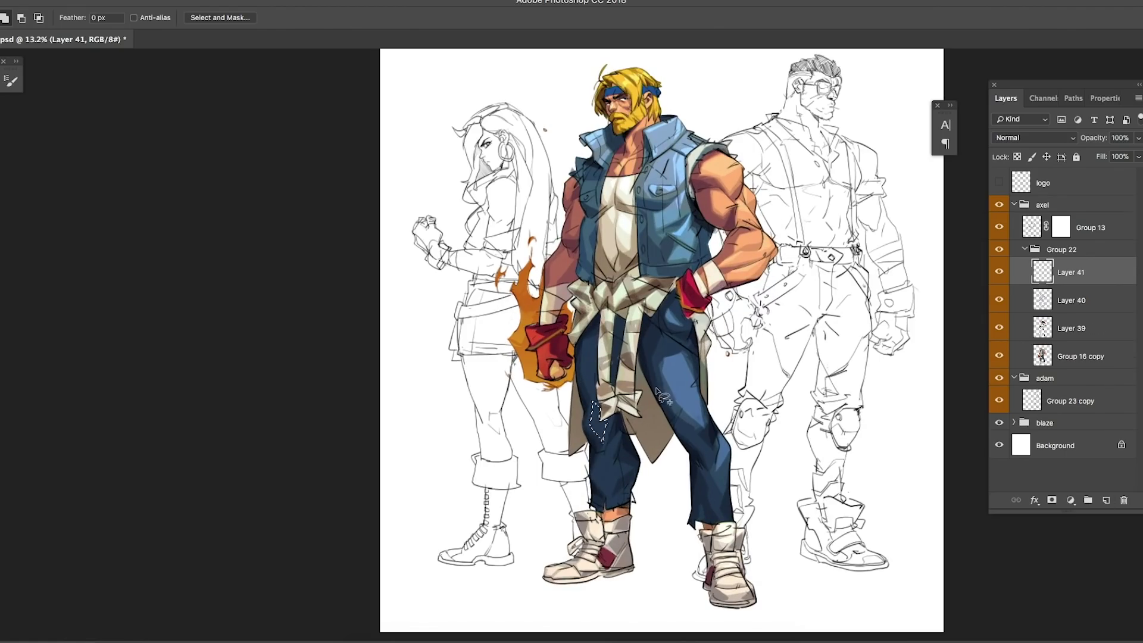
{"action": "mouse_move", "coordinate": [601, 453]}
{"action": "left_mouse_down"}
{"action": "mouse_move", "coordinate": [621, 476]}
{"action": "mouse_move", "coordinate": [596, 351]}
{"action": "mouse_move", "coordinate": [601, 293]}
{"action": "left_mouse_up"}
{"action": "mouse_move", "coordinate": [601, 473]}
{"action": "left_mouse_down"}
{"action": "mouse_move", "coordinate": [616, 441]}
{"action": "mouse_move", "coordinate": [602, 495]}
{"action": "left_mouse_up"}
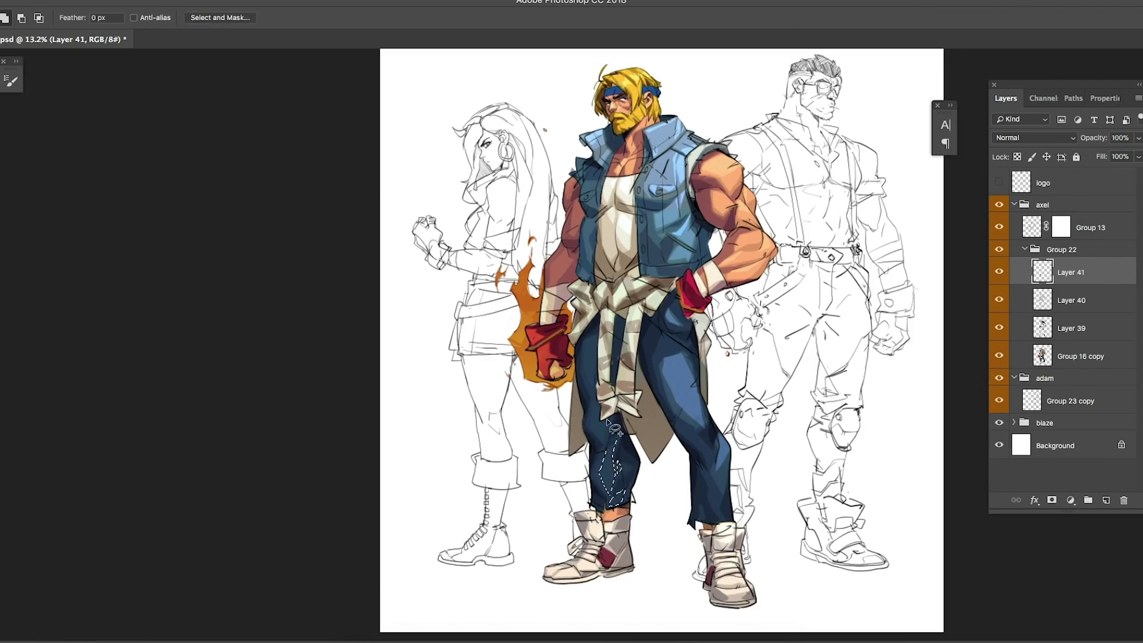
{"action": "scroll", "coordinate": [619, 401], "scroll_direction": "down", "scroll_amount": 2}
{"action": "scroll", "coordinate": [611, 429], "scroll_direction": "up", "scroll_amount": 1}
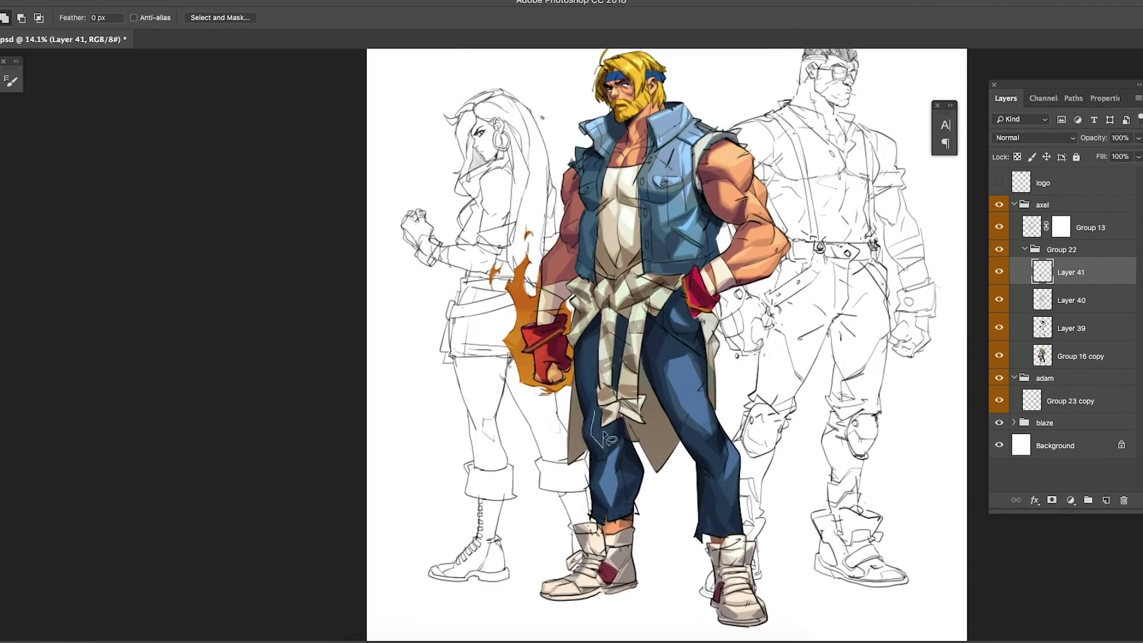
{"action": "scroll", "coordinate": [606, 453], "scroll_direction": "down", "scroll_amount": 5}
{"action": "scroll", "coordinate": [607, 453], "scroll_direction": "up", "scroll_amount": 5}
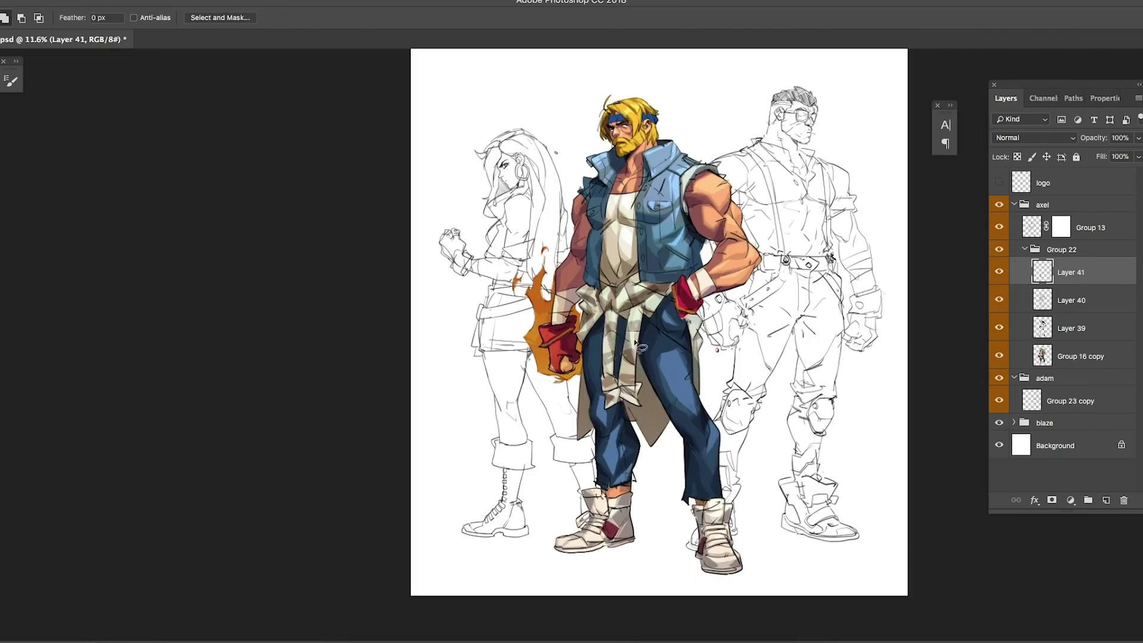
- Adjust the new jeans highlights with Hue/Saturation
{"action": "scroll", "coordinate": [635, 343], "scroll_direction": "down", "scroll_amount": 5}
{"action": "scroll", "coordinate": [634, 343], "scroll_direction": "up", "scroll_amount": 5}
{"action": "key", "text": "ctrl+u"}
{"action": "left_click_drag", "start_coordinate": [908, 265], "coordinate": [962, 265]}
{"action": "key", "text": "Return"}
- Select the knee highlight with the Magic Wand and set its Hue/Saturation lightness to -21
{"action": "key", "text": "w"}
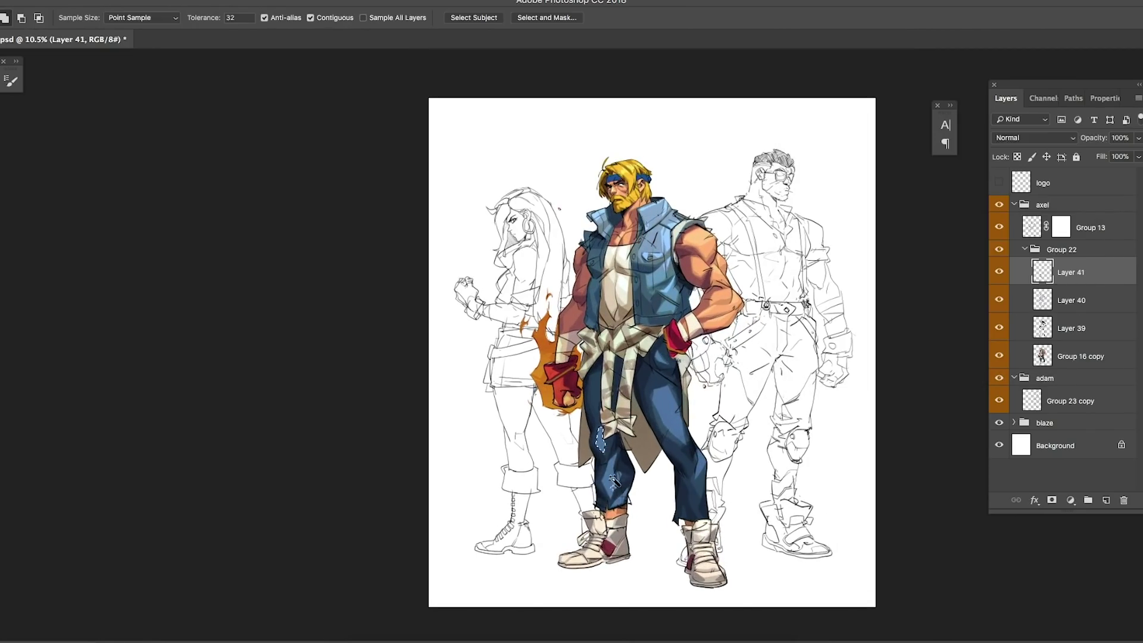
{"action": "key", "text": "ctrl+u"}
{"action": "left_click_drag", "start_coordinate": [920, 281], "coordinate": [906, 289]}
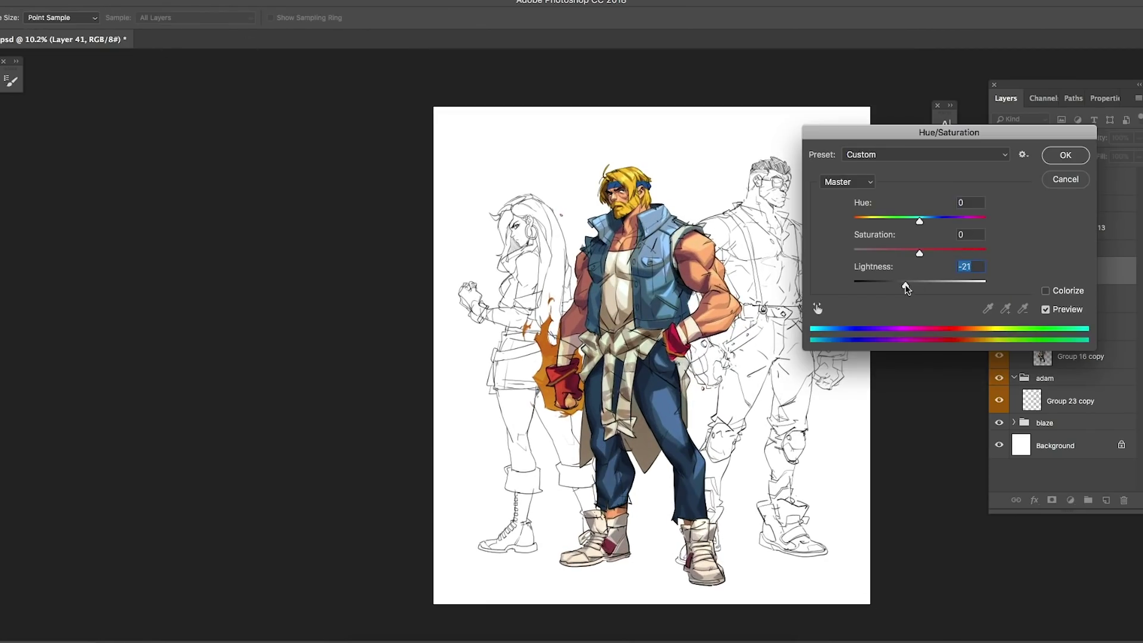
{"action": "left_click", "coordinate": [1064, 158]}
{"action": "key", "text": "l"}
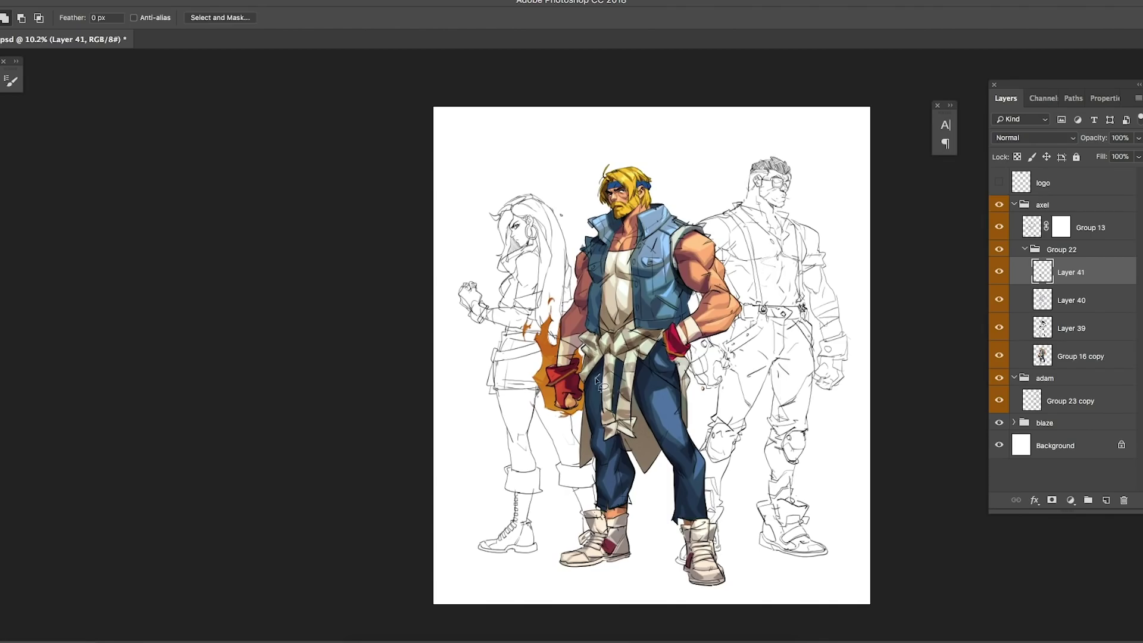
- Create a new top layer in Group 22 and set its blend mode to Linear Dodge (Add)
{"action": "scroll", "coordinate": [672, 382], "scroll_direction": "down", "scroll_amount": 2}
{"action": "scroll", "coordinate": [685, 357], "scroll_direction": "up", "scroll_amount": 1}
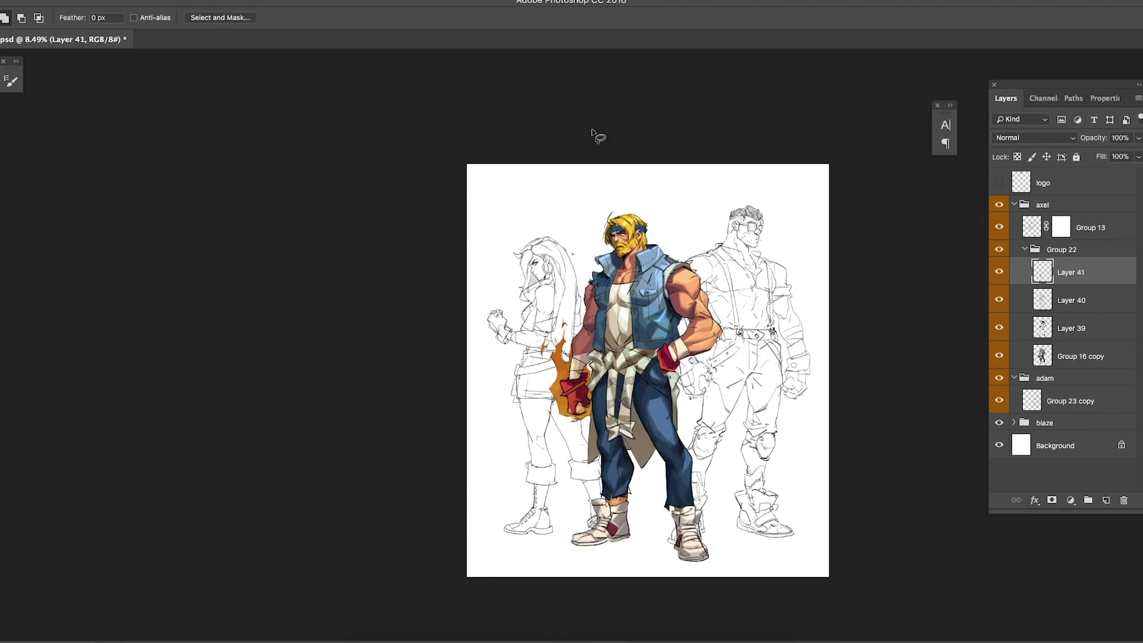
{"action": "scroll", "coordinate": [625, 338], "scroll_direction": "down", "scroll_amount": 1}
{"action": "scroll", "coordinate": [626, 337], "scroll_direction": "up", "scroll_amount": 1}
{"action": "scroll", "coordinate": [625, 337], "scroll_direction": "down", "scroll_amount": 2}
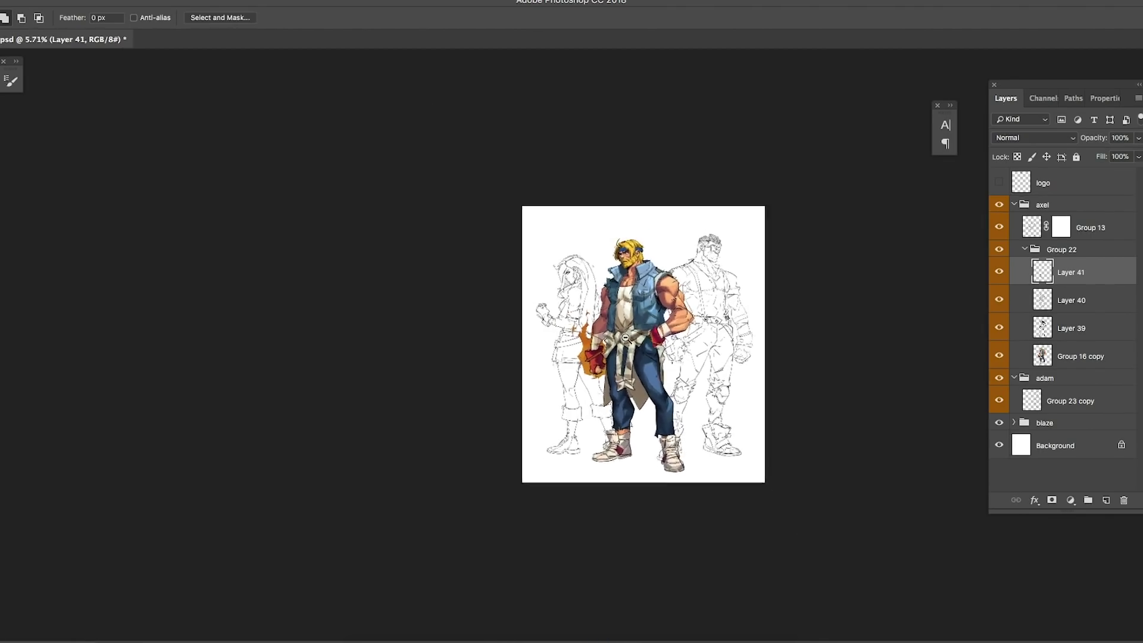
{"action": "scroll", "coordinate": [625, 338], "scroll_direction": "up", "scroll_amount": 2}
{"action": "key", "text": "ctrl+shift+alt+n"}
{"action": "left_click", "coordinate": [1034, 137]}
{"action": "left_click", "coordinate": [1023, 263]}
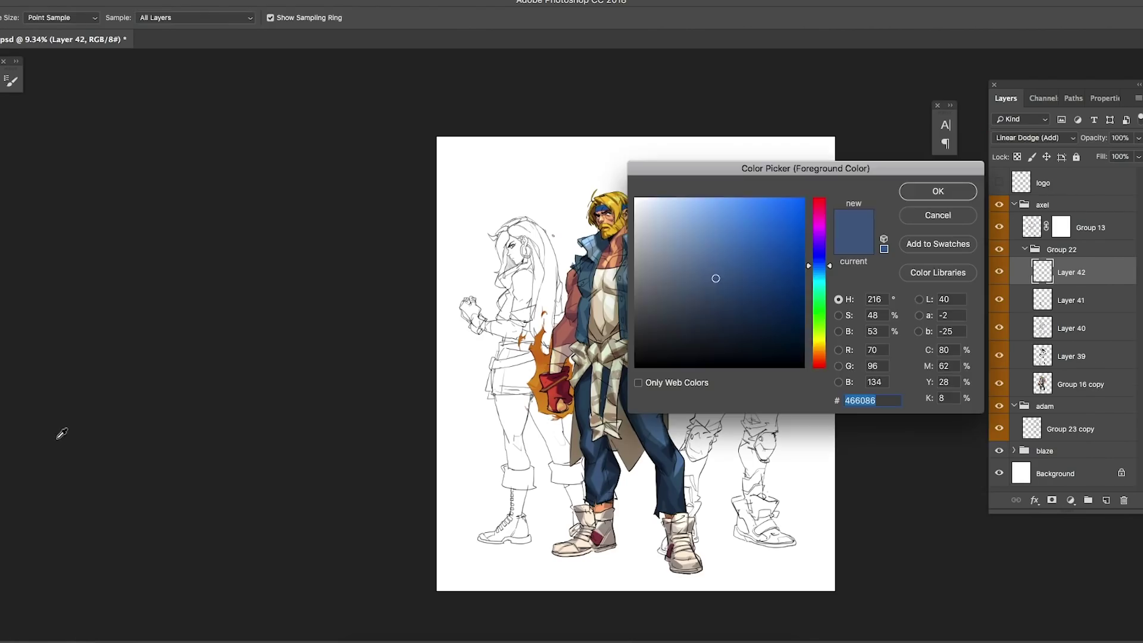
{"action": "key", "text": "Return"}
- Choose a warm fill colour and fill a lassoed glow over the hanging fist's glove and flame
{"action": "scroll", "coordinate": [551, 393], "scroll_direction": "up", "scroll_amount": 2}
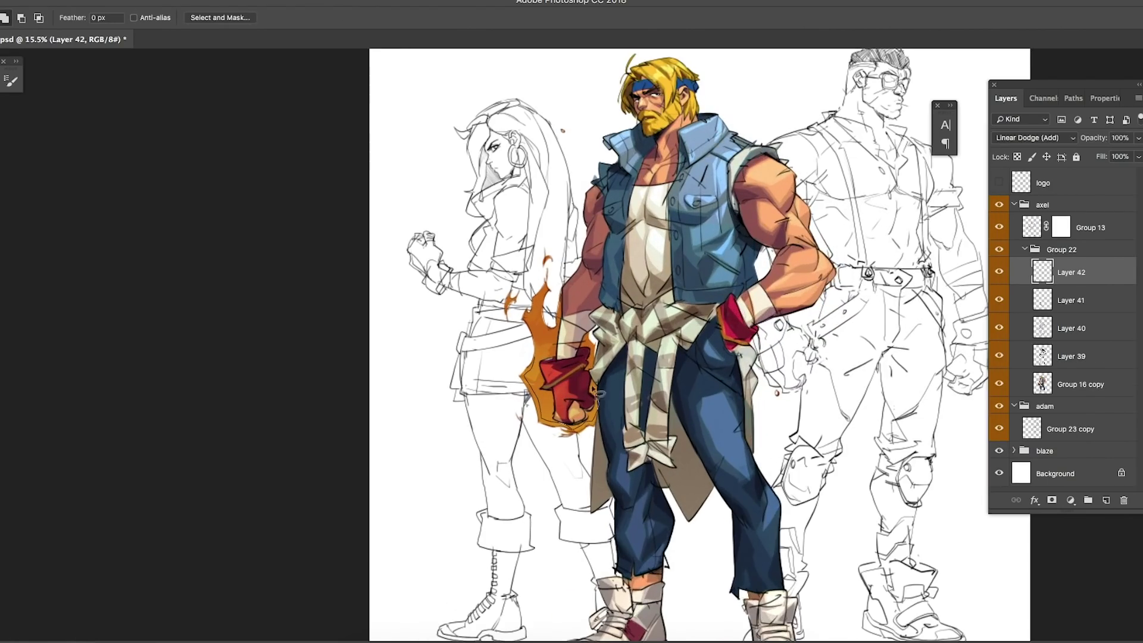
{"action": "mouse_move", "coordinate": [566, 332]}
{"action": "left_mouse_down"}
{"action": "mouse_move", "coordinate": [539, 301]}
{"action": "mouse_move", "coordinate": [527, 381]}
{"action": "mouse_move", "coordinate": [565, 424]}
{"action": "mouse_move", "coordinate": [599, 370]}
{"action": "left_mouse_up"}
{"action": "left_click", "coordinate": [18, 470]}
{"action": "key", "text": "Return"}
{"action": "key", "text": "alt+BackSpace"}
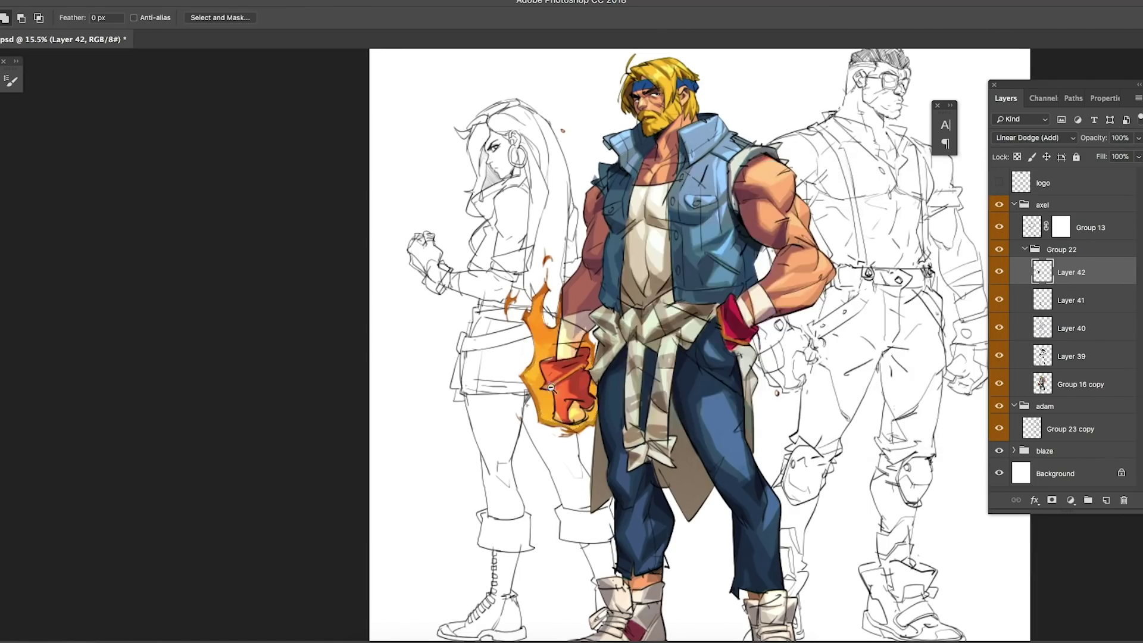
- Change the glow layer's blend mode to Overlay and choose a new foreground colour
{"action": "scroll", "coordinate": [578, 390], "scroll_direction": "down", "scroll_amount": 1}
{"action": "left_click", "coordinate": [1033, 138]}
{"action": "left_click", "coordinate": [1012, 179]}
{"action": "left_click", "coordinate": [19, 470]}
{"action": "key", "text": "Return"}
{"action": "left_click", "coordinate": [18, 470]}
{"action": "key", "text": "Return"}
{"action": "key", "text": "l"}
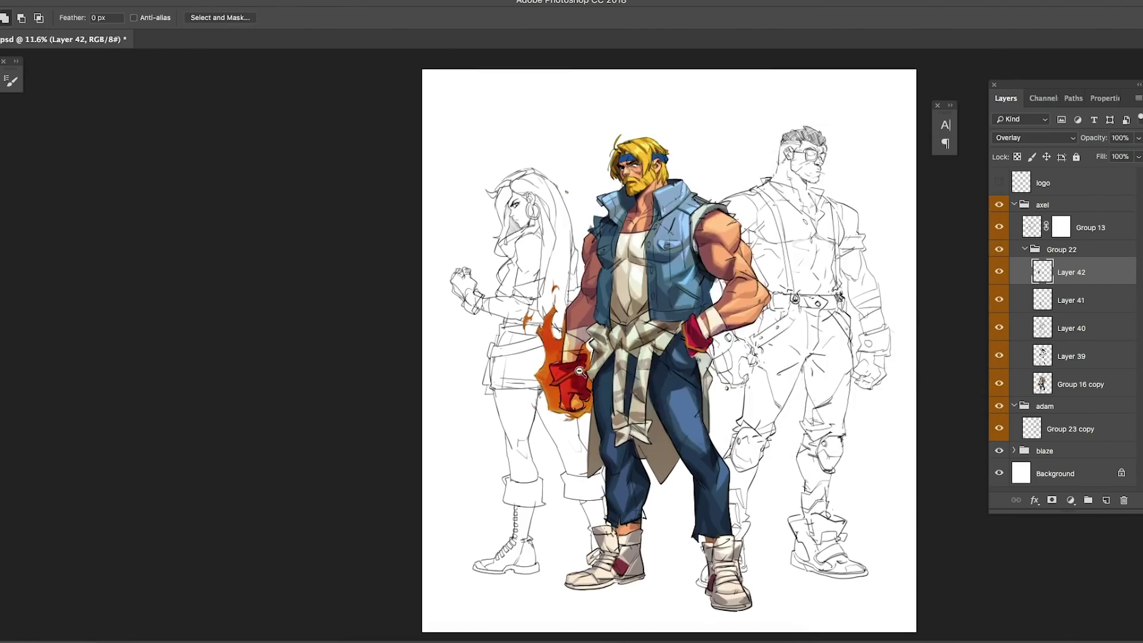
- Shift the fist glow's hue toward red with Hue/Saturation
{"action": "scroll", "coordinate": [543, 406], "scroll_direction": "down", "scroll_amount": 2}
{"action": "scroll", "coordinate": [544, 407], "scroll_direction": "up", "scroll_amount": 1}
{"action": "key", "text": "ctrl+u"}
{"action": "left_click_drag", "start_coordinate": [920, 221], "coordinate": [901, 222]}
{"action": "scroll", "coordinate": [580, 360], "scroll_direction": "down", "scroll_amount": 2}
{"action": "scroll", "coordinate": [580, 361], "scroll_direction": "up", "scroll_amount": 3}
{"action": "key", "text": "Return"}
{"action": "scroll", "coordinate": [580, 361], "scroll_direction": "up", "scroll_amount": 1}
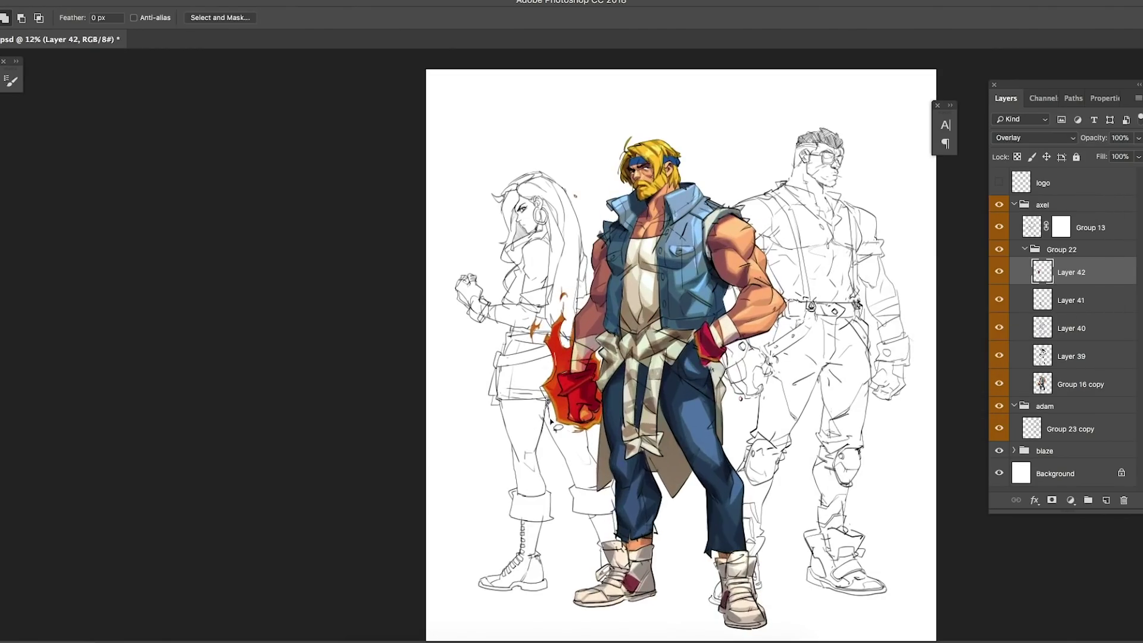
- Move the Overlay glow's hue back toward orange and adjust its saturation and lightness
{"action": "key", "text": "ctrl+u"}
{"action": "type", "text": "28"}
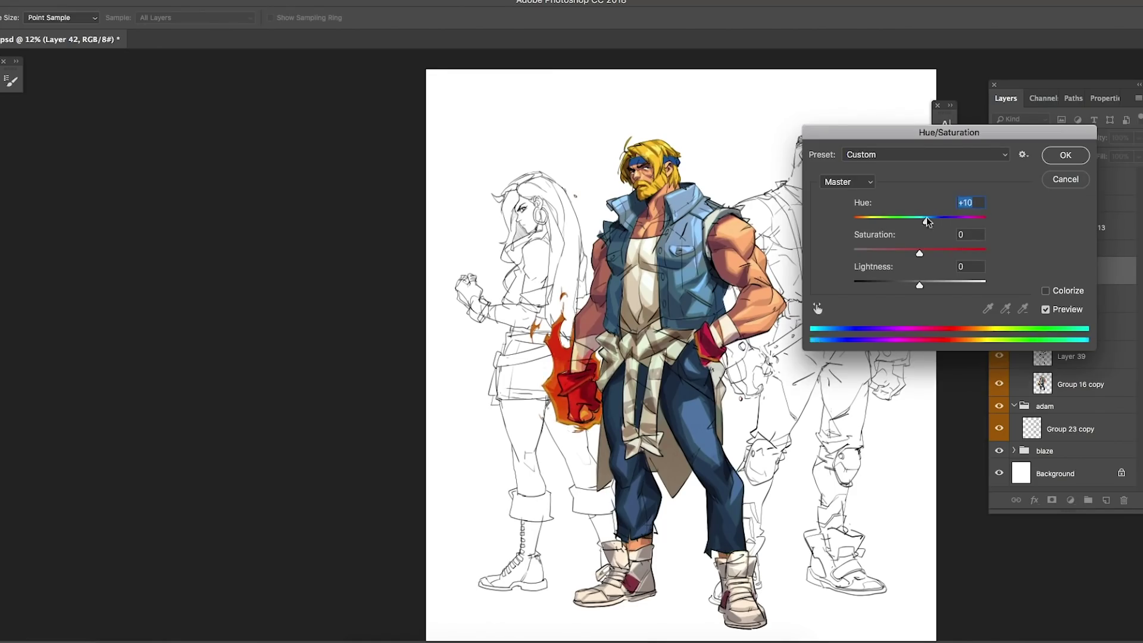
{"action": "key", "text": "Tab"}
{"action": "type", "text": "16"}
{"action": "key", "text": "Tab"}
{"action": "type", "text": "4"}
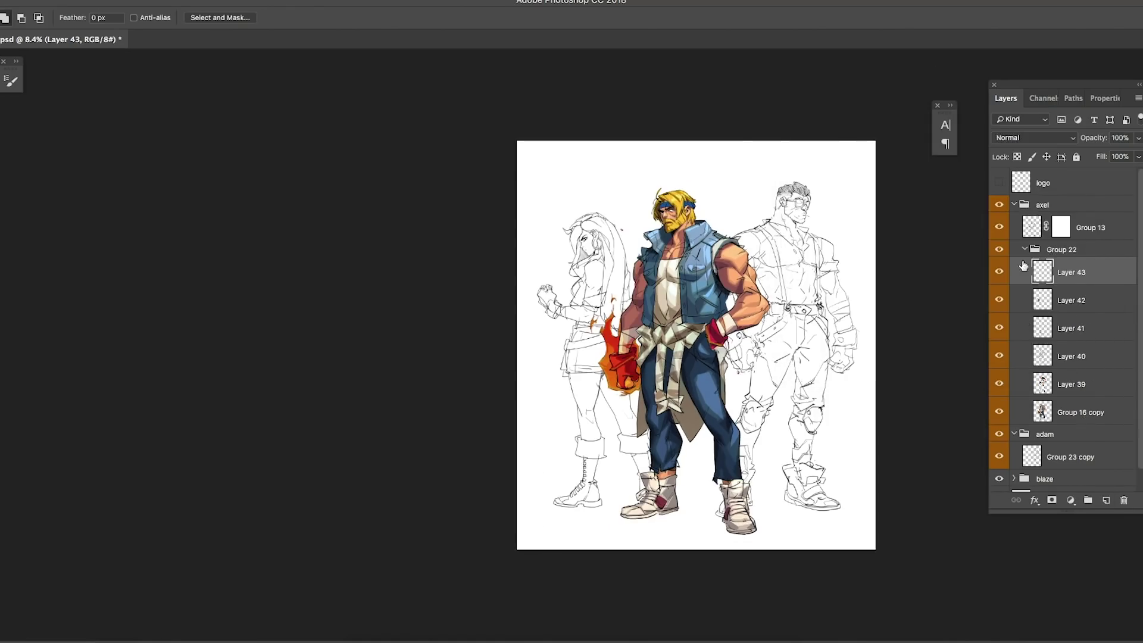
- Set the new top layer to Linear Dodge (Add) and fill a lassoed bright glow over the lower flame and fist
{"action": "left_click", "coordinate": [1033, 138]}
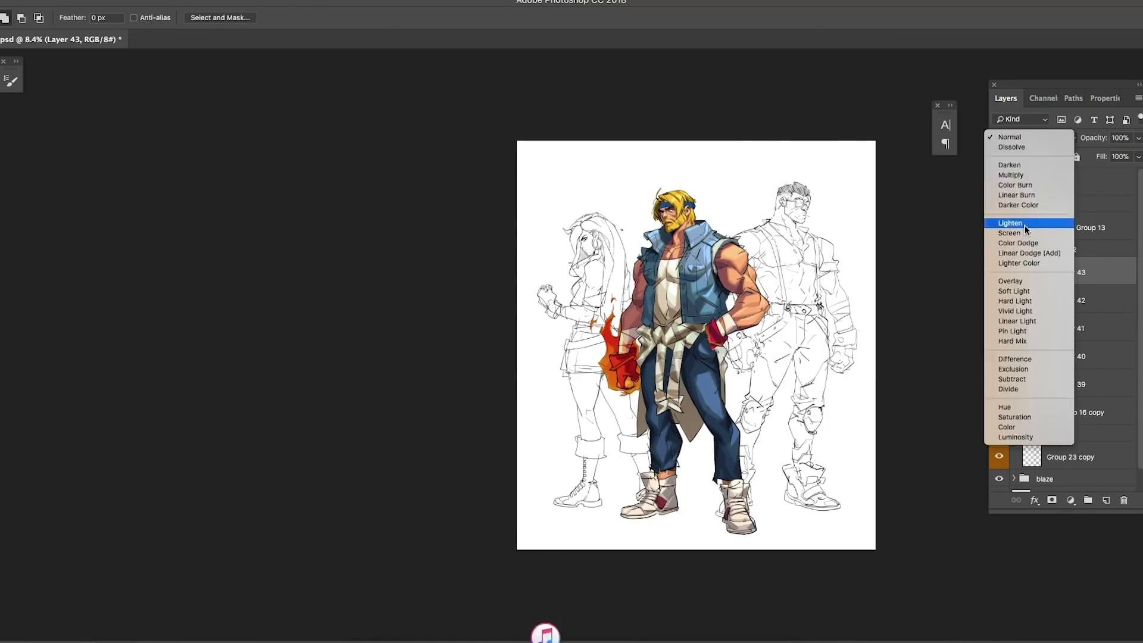
{"action": "left_click", "coordinate": [1024, 225]}
{"action": "scroll", "coordinate": [575, 381], "scroll_direction": "up", "scroll_amount": 3}
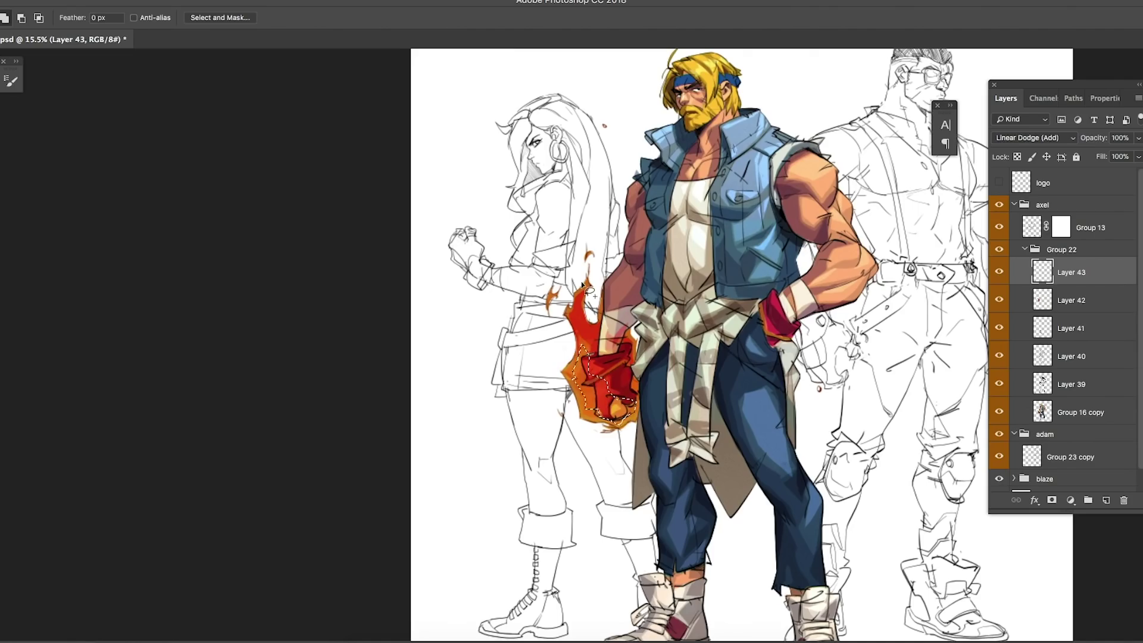
{"action": "key", "text": "alt+BackSpace"}
{"action": "key", "text": "ctrl+d"}
{"action": "scroll", "coordinate": [612, 372], "scroll_direction": "down", "scroll_amount": 5}
{"action": "scroll", "coordinate": [535, 408], "scroll_direction": "up", "scroll_amount": 5}
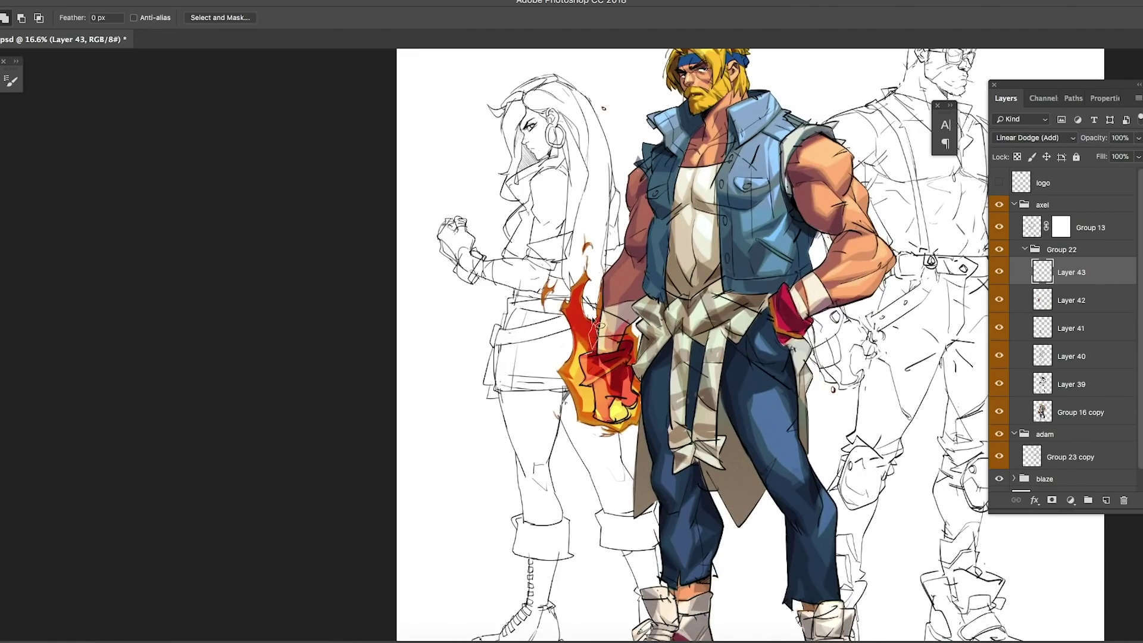
- Raise the bright glow's saturation and lightness and nudge its hue with Hue/Saturation
{"action": "key", "text": "ctrl+u"}
{"action": "left_click_drag", "start_coordinate": [947, 253], "coordinate": [964, 253]}
{"action": "scroll", "coordinate": [629, 327], "scroll_direction": "down", "scroll_amount": 3}
{"action": "left_click_drag", "start_coordinate": [920, 219], "coordinate": [916, 223]}
{"action": "left_click_drag", "start_coordinate": [920, 285], "coordinate": [932, 285]}
{"action": "left_click", "coordinate": [1065, 156]}
{"action": "scroll", "coordinate": [613, 381], "scroll_direction": "down", "scroll_amount": 2}
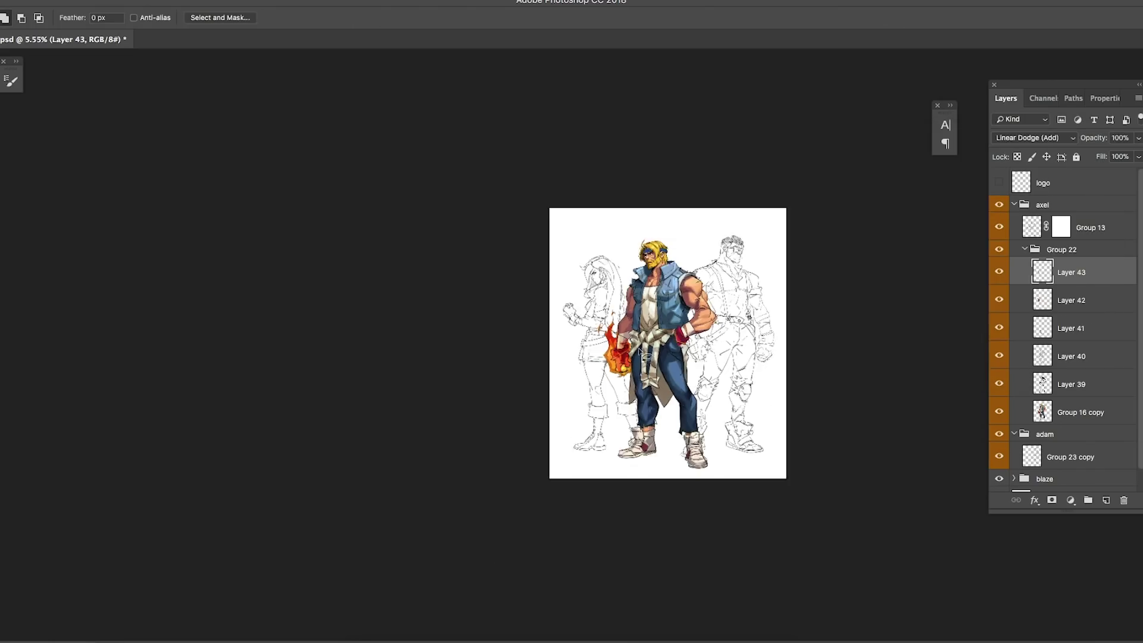
- Shift the hue of the bright glow inside the selected glove area with Hue/Saturation
{"action": "scroll", "coordinate": [613, 381], "scroll_direction": "up", "scroll_amount": 4}
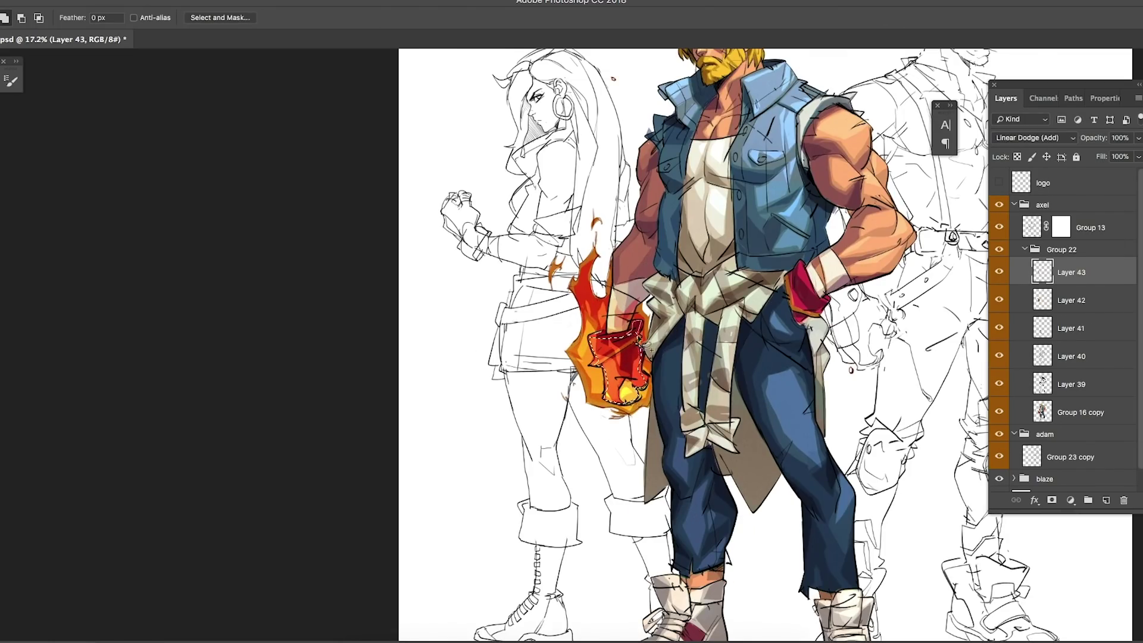
{"action": "key", "text": "ctrl+u"}
{"action": "left_click_drag", "start_coordinate": [919, 221], "coordinate": [939, 220]}
{"action": "scroll", "coordinate": [670, 336], "scroll_direction": "down", "scroll_amount": 2}
{"action": "key", "text": "Return"}
- Choose a new fill colour and add lassoed bright yellow highlights inside the flame around the fist
{"action": "scroll", "coordinate": [671, 337], "scroll_direction": "up", "scroll_amount": 2}
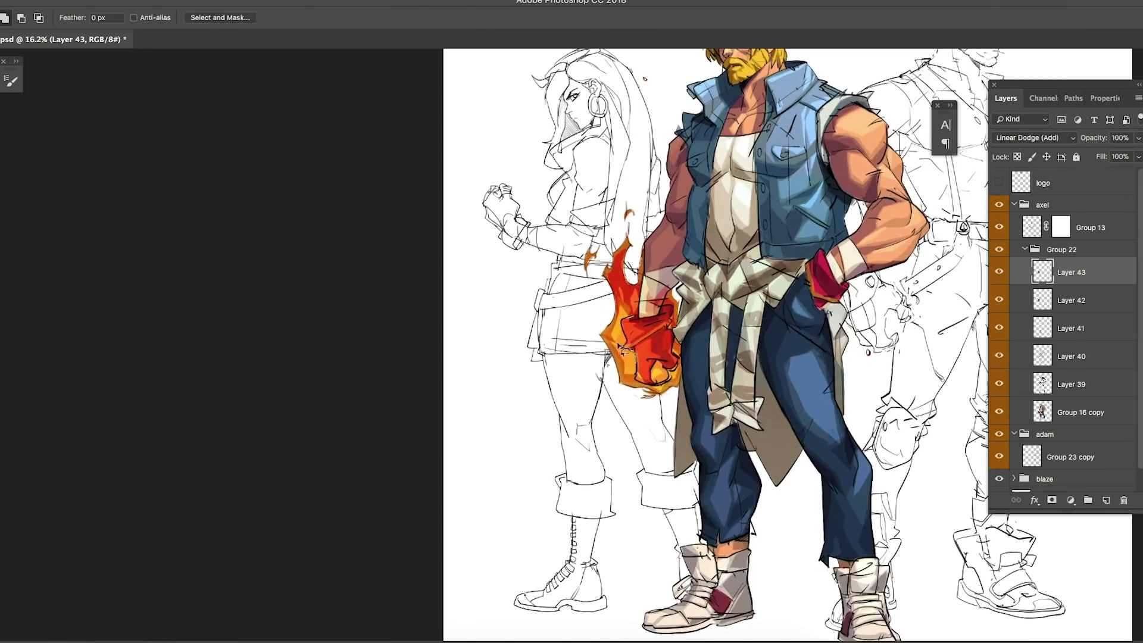
{"action": "left_click", "coordinate": [783, 252]}
{"action": "key", "text": "Return"}
{"action": "scroll", "coordinate": [640, 285], "scroll_direction": "down", "scroll_amount": 1}
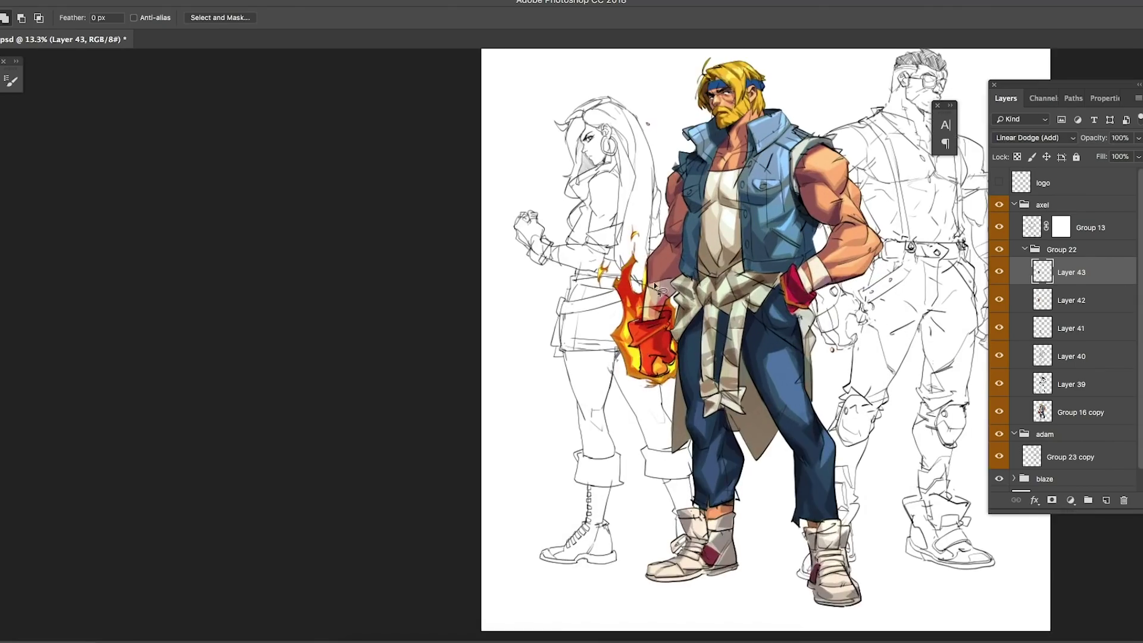
{"action": "scroll", "coordinate": [640, 289], "scroll_direction": "up", "scroll_amount": 1}
{"action": "left_click_drag", "start_coordinate": [649, 410], "coordinate": [628, 385]}
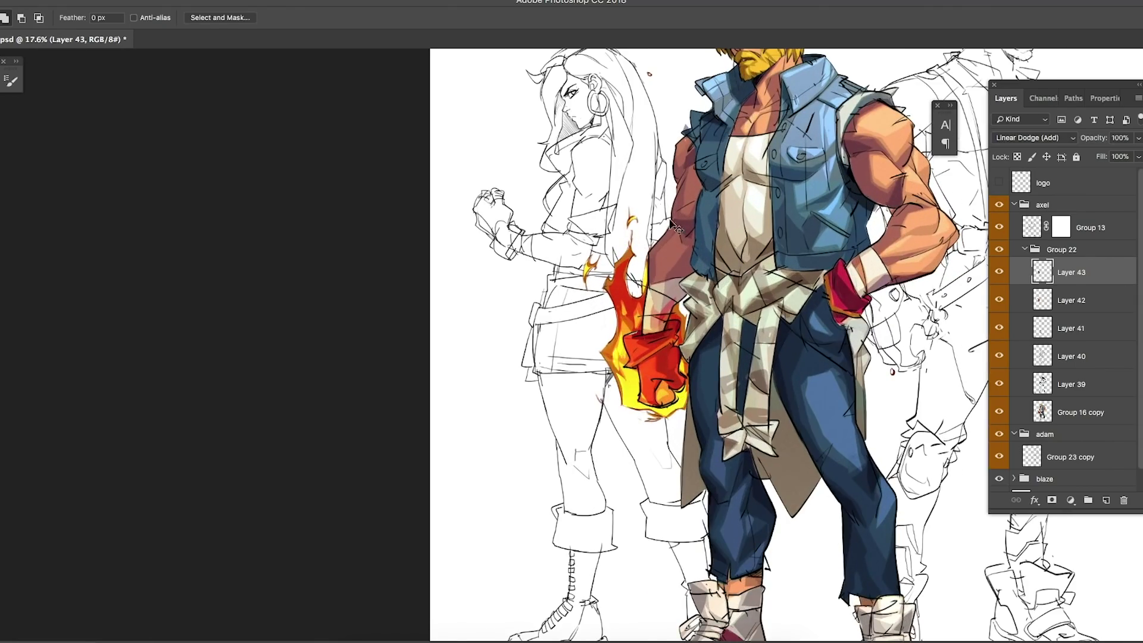
- Switch to Layer 41 and fill lassoed orange-red rim light along the outer edge of the jeans leg beside the flaming fist
{"action": "scroll", "coordinate": [625, 306], "scroll_direction": "down", "scroll_amount": 3}
{"action": "scroll", "coordinate": [625, 306], "scroll_direction": "up", "scroll_amount": 3}
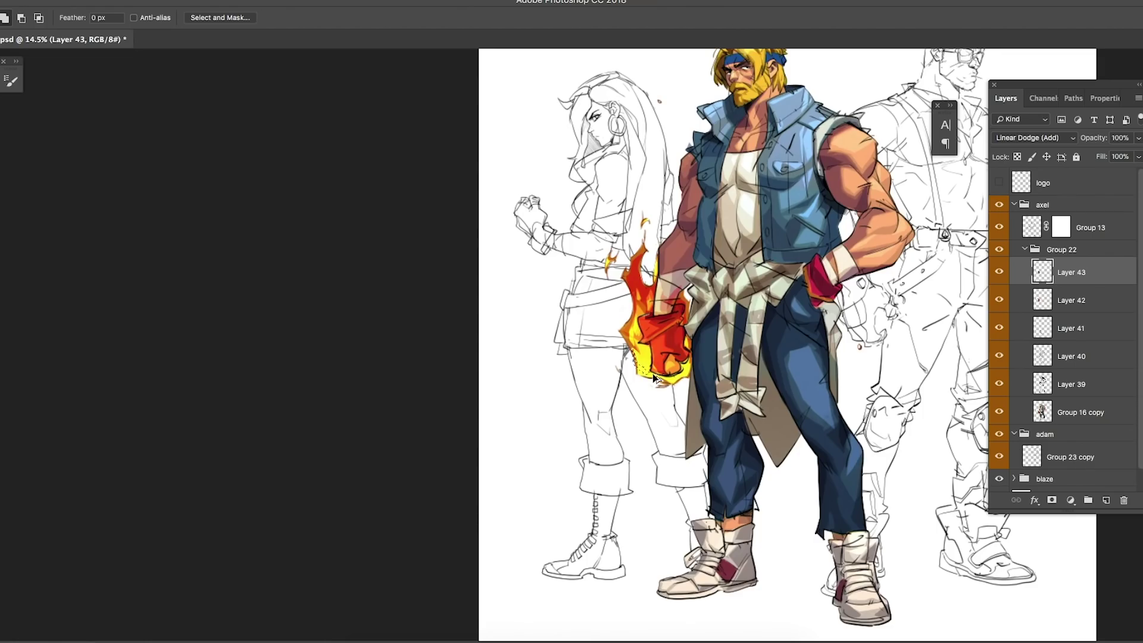
{"action": "scroll", "coordinate": [711, 325], "scroll_direction": "down", "scroll_amount": 2}
{"action": "key", "text": "alt+bracketleft"}
{"action": "key", "text": "alt+bracketleft"}
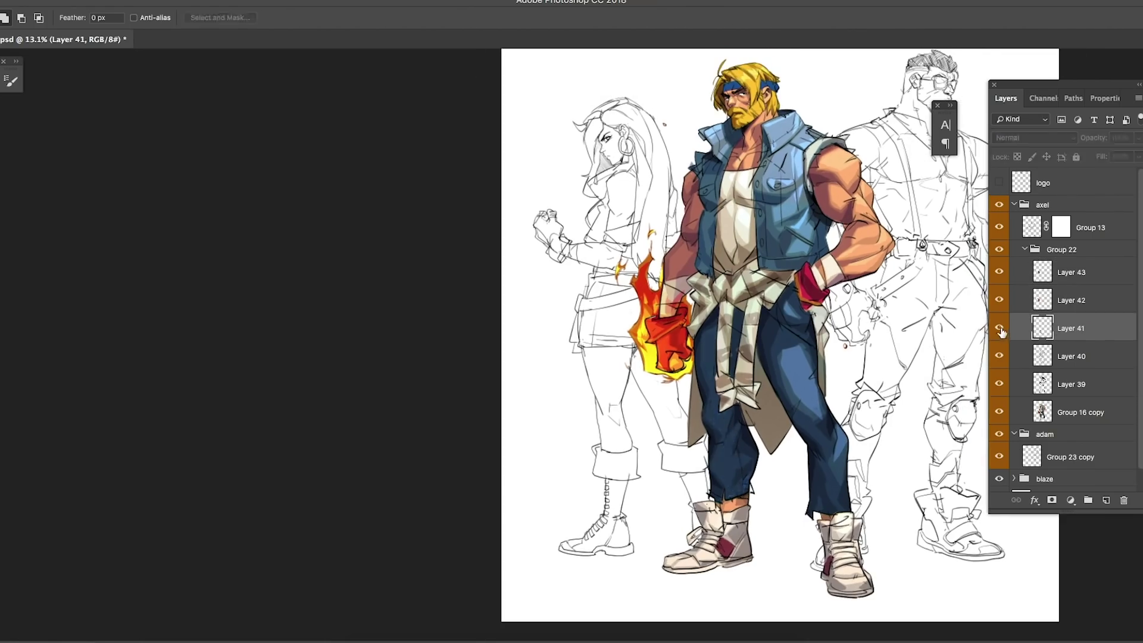
{"action": "scroll", "coordinate": [706, 350], "scroll_direction": "up", "scroll_amount": 2}
{"action": "scroll", "coordinate": [706, 350], "scroll_direction": "up", "scroll_amount": 1}
{"action": "key", "text": "c"}
{"action": "key", "text": "Escape"}
{"action": "scroll", "coordinate": [703, 394], "scroll_direction": "up", "scroll_amount": 2}
{"action": "mouse_move", "coordinate": [696, 375]}
{"action": "left_mouse_down"}
{"action": "mouse_move", "coordinate": [715, 476]}
{"action": "mouse_move", "coordinate": [677, 417]}
{"action": "left_mouse_up"}
{"action": "key", "text": "alt+BackSpace"}
{"action": "scroll", "coordinate": [677, 417], "scroll_direction": "down", "scroll_amount": 8}
{"action": "scroll", "coordinate": [708, 458], "scroll_direction": "up", "scroll_amount": 8}
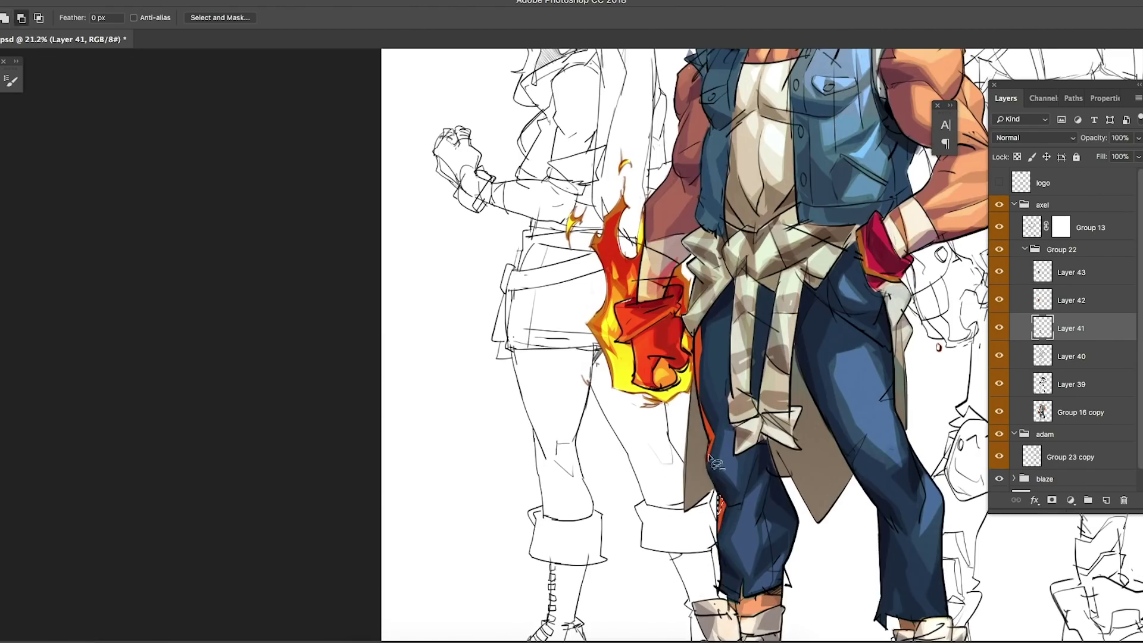
- Choose a new fill colour and fill a lassoed orange glow between the burning glove and the shirt tied at the waist
{"action": "key", "text": "c"}
{"action": "left_click", "coordinate": [819, 331]}
{"action": "key", "text": "Return"}
{"action": "key", "text": "alt+BackSpace"}
{"action": "scroll", "coordinate": [667, 202], "scroll_direction": "up", "scroll_amount": 2}
{"action": "left_click_drag", "start_coordinate": [708, 214], "coordinate": [703, 268]}
{"action": "scroll", "coordinate": [654, 314], "scroll_direction": "down", "scroll_amount": 2}
{"action": "scroll", "coordinate": [658, 286], "scroll_direction": "down", "scroll_amount": 2}
{"action": "scroll", "coordinate": [664, 265], "scroll_direction": "up", "scroll_amount": 2}
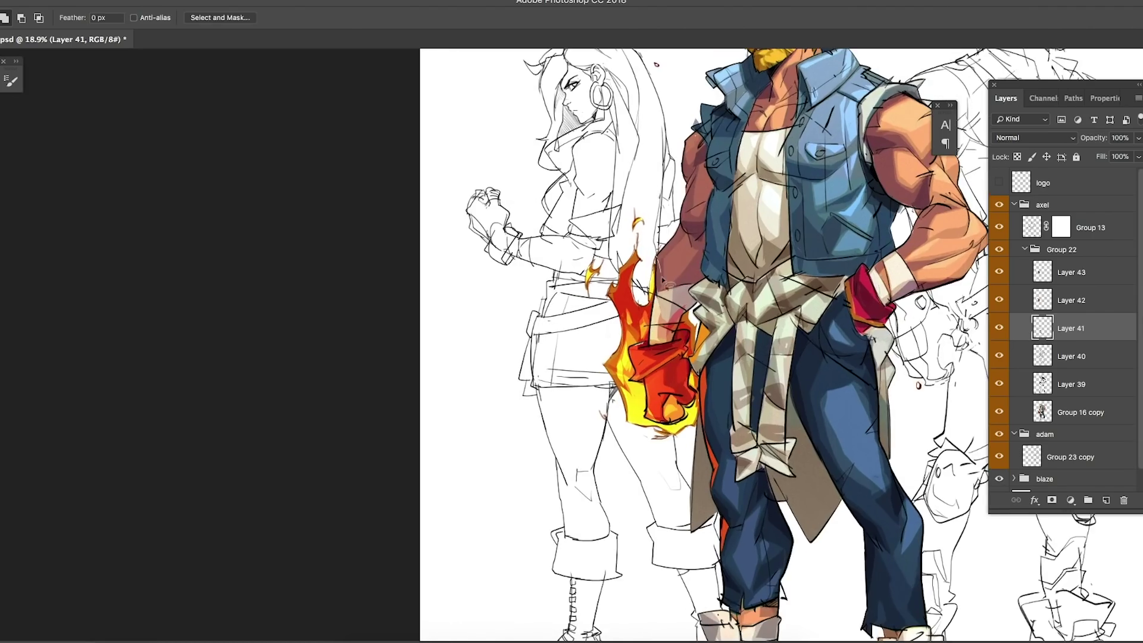
- Add lassoed orange rim light to the edge of the upper arm above the flaming fist
{"action": "scroll", "coordinate": [662, 279], "scroll_direction": "down", "scroll_amount": 3}
{"action": "scroll", "coordinate": [696, 223], "scroll_direction": "up", "scroll_amount": 4}
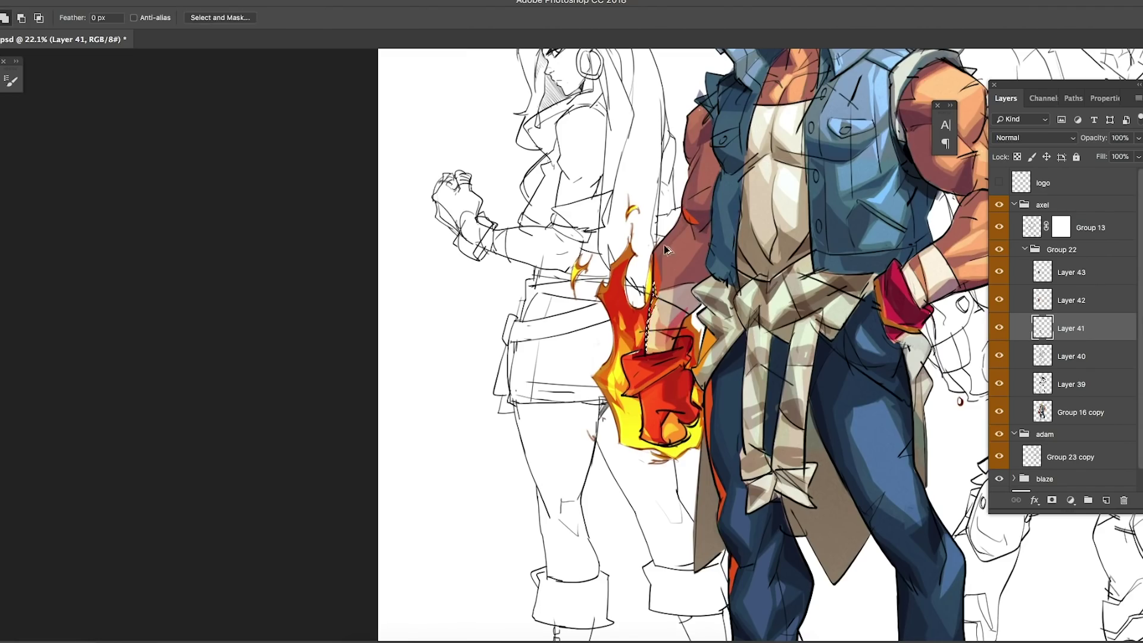
{"action": "scroll", "coordinate": [690, 251], "scroll_direction": "down", "scroll_amount": 1}
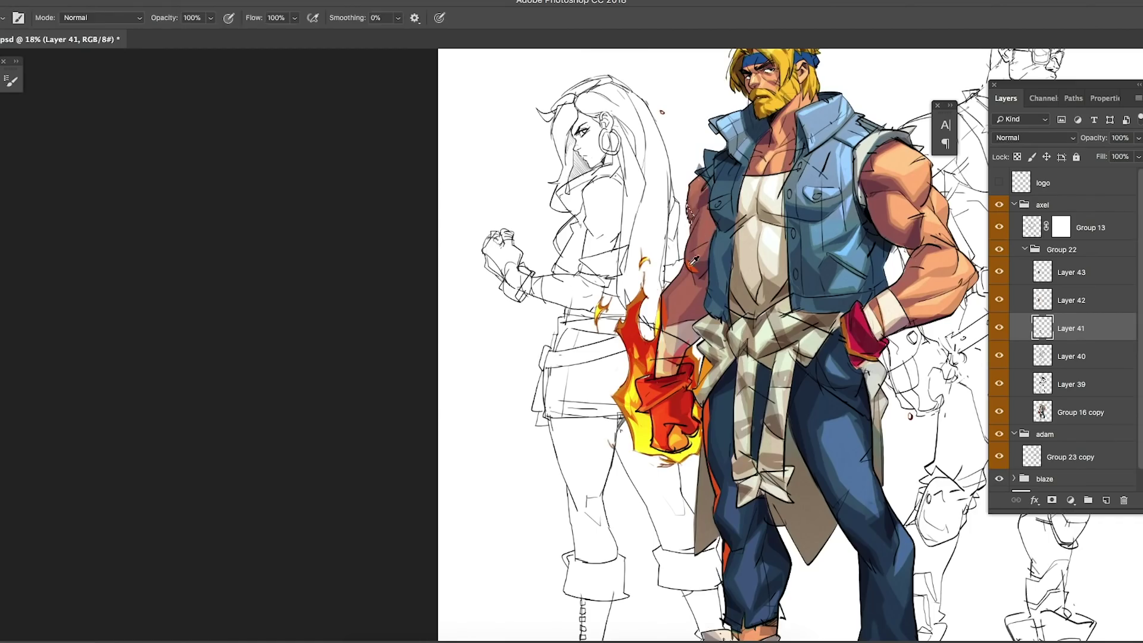
{"action": "scroll", "coordinate": [724, 227], "scroll_direction": "down", "scroll_amount": 2}
{"action": "scroll", "coordinate": [689, 440], "scroll_direction": "up", "scroll_amount": 2}
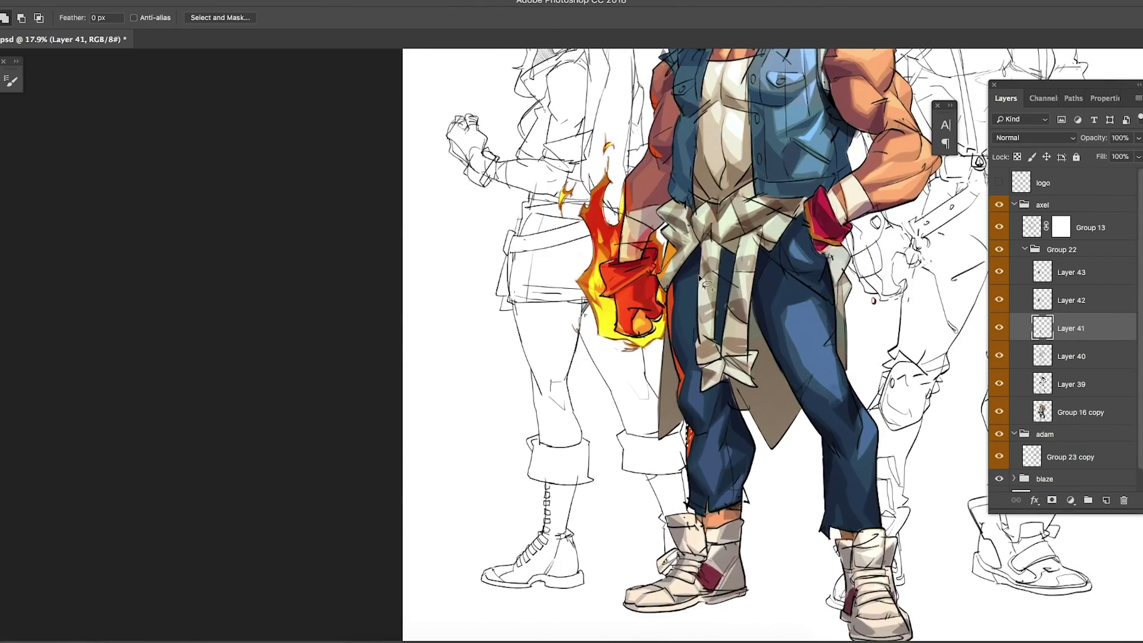
- Add orange rim light to the shirt tied at the waist, adjusting it with Hue/Saturation, and save the document
{"action": "scroll", "coordinate": [700, 278], "scroll_direction": "down", "scroll_amount": 3}
{"action": "scroll", "coordinate": [699, 278], "scroll_direction": "up", "scroll_amount": 3}
{"action": "key", "text": "ctrl+u"}
{"action": "mouse_move", "coordinate": [920, 222]}
{"action": "left_mouse_down"}
{"action": "mouse_move", "coordinate": [932, 223]}
{"action": "mouse_move", "coordinate": [909, 221]}
{"action": "left_mouse_up"}
{"action": "key", "text": "Return"}
{"action": "left_click", "coordinate": [669, 255]}
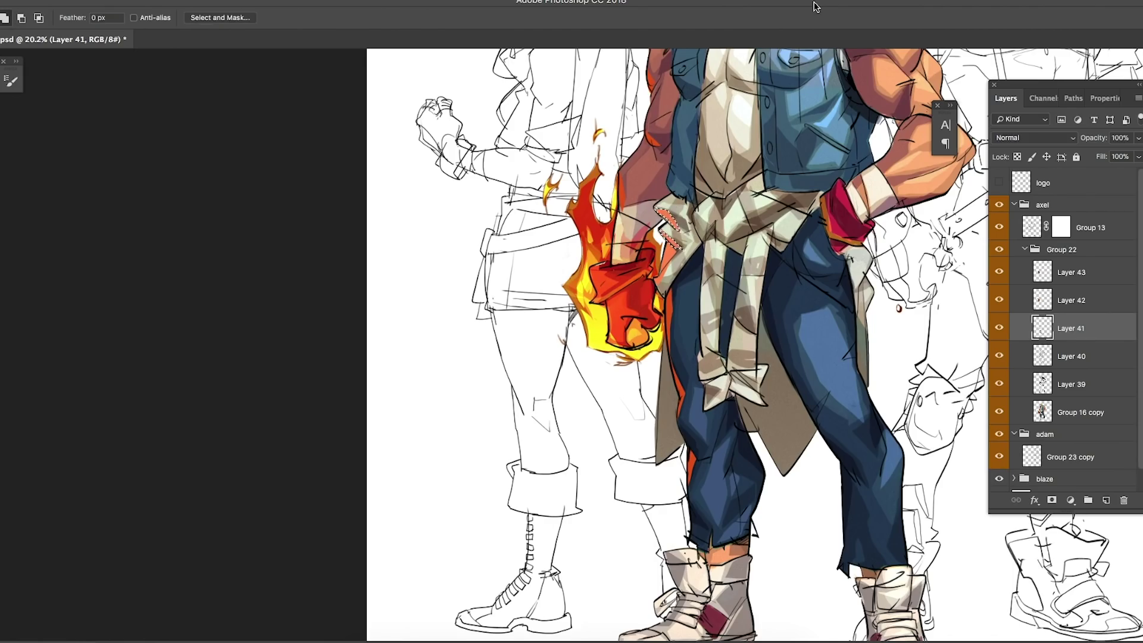
{"action": "scroll", "coordinate": [685, 265], "scroll_direction": "down", "scroll_amount": 3}
{"action": "scroll", "coordinate": [688, 270], "scroll_direction": "up", "scroll_amount": 3}
{"action": "scroll", "coordinate": [676, 327], "scroll_direction": "down", "scroll_amount": 3}
{"action": "key", "text": "ctrl+s"}
- Fill lassoed orange rim light on the shoulder side of the arm and along the vest's lower edge nearest the flame
{"action": "scroll", "coordinate": [685, 269], "scroll_direction": "up", "scroll_amount": 2}
{"action": "key", "text": "b"}
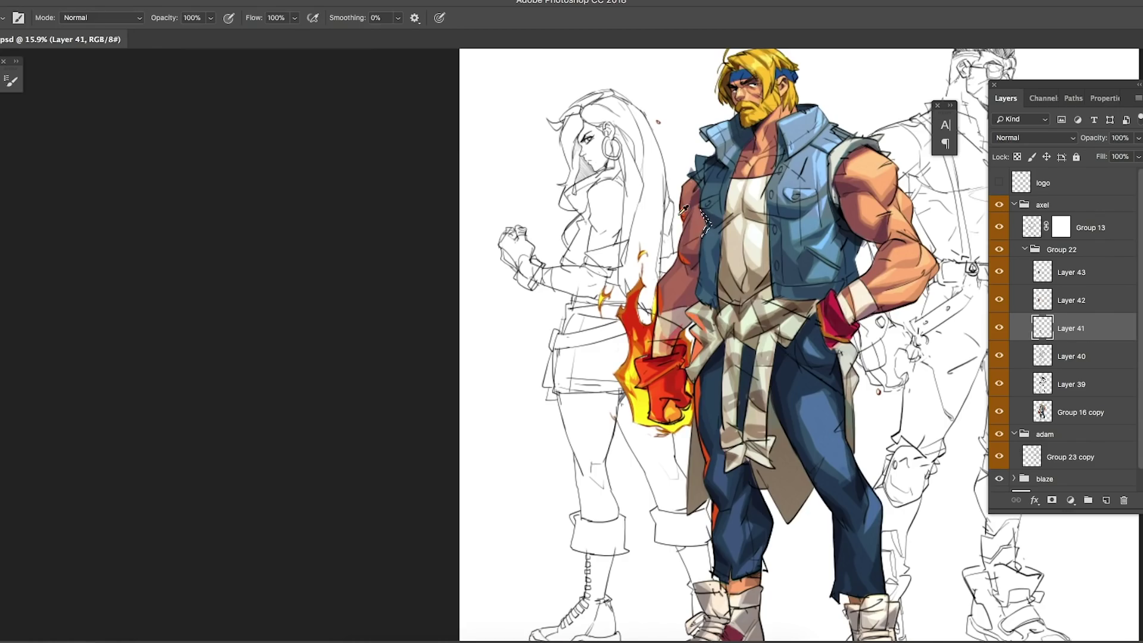
{"action": "scroll", "coordinate": [690, 226], "scroll_direction": "down", "scroll_amount": 3}
{"action": "scroll", "coordinate": [706, 253], "scroll_direction": "up", "scroll_amount": 3}
{"action": "key", "text": "l"}
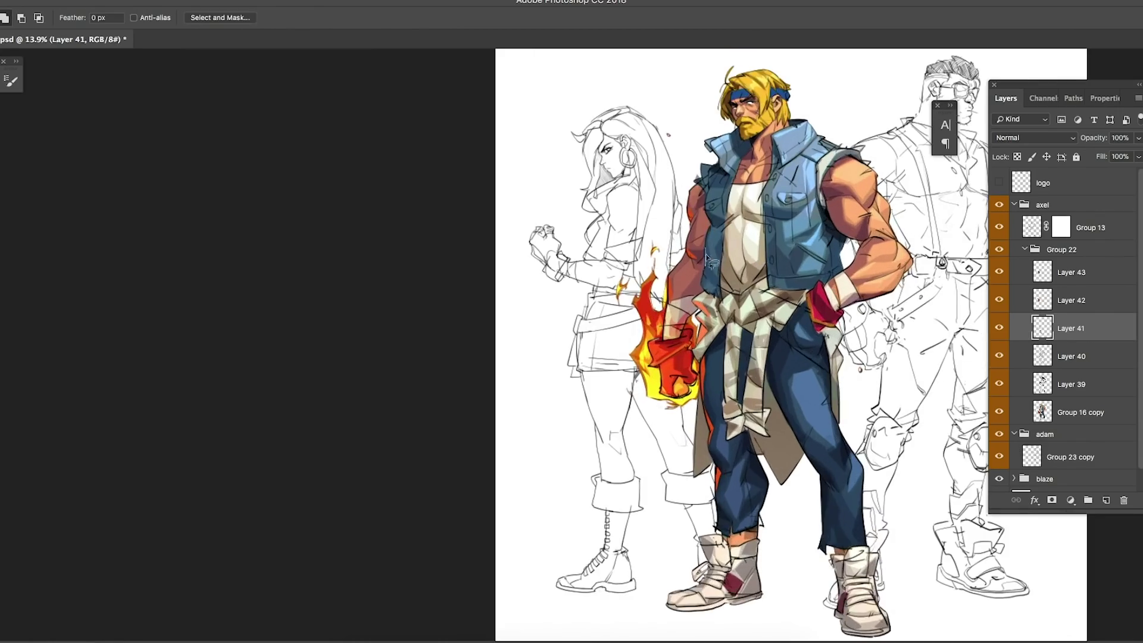
{"action": "scroll", "coordinate": [693, 244], "scroll_direction": "up", "scroll_amount": 1}
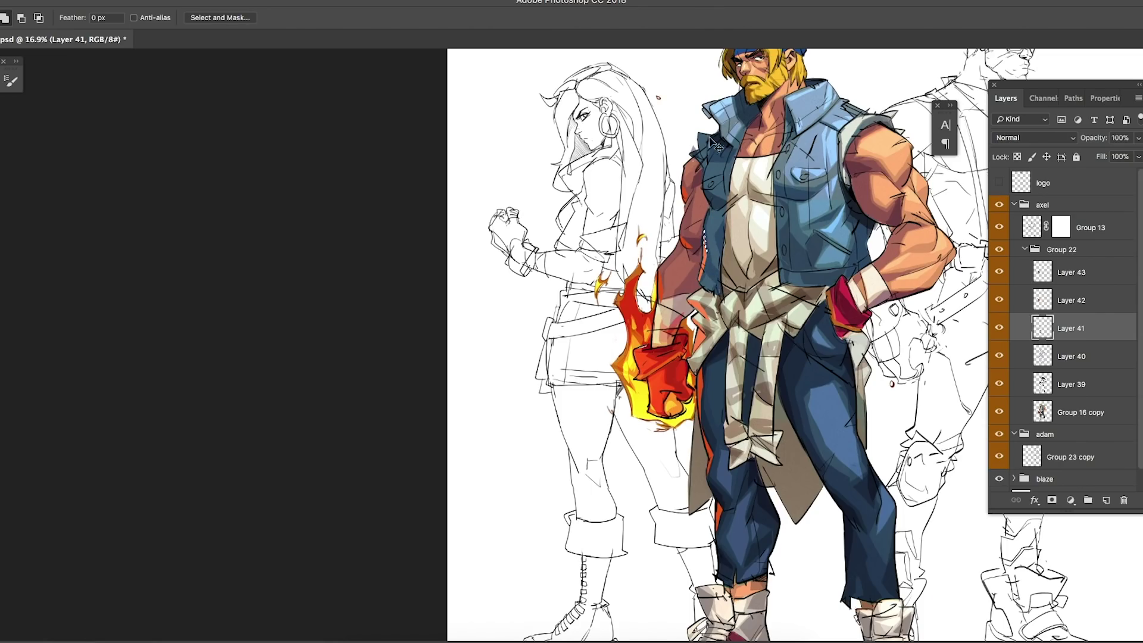
{"action": "scroll", "coordinate": [703, 286], "scroll_direction": "down", "scroll_amount": 3}
{"action": "scroll", "coordinate": [689, 304], "scroll_direction": "up", "scroll_amount": 3}
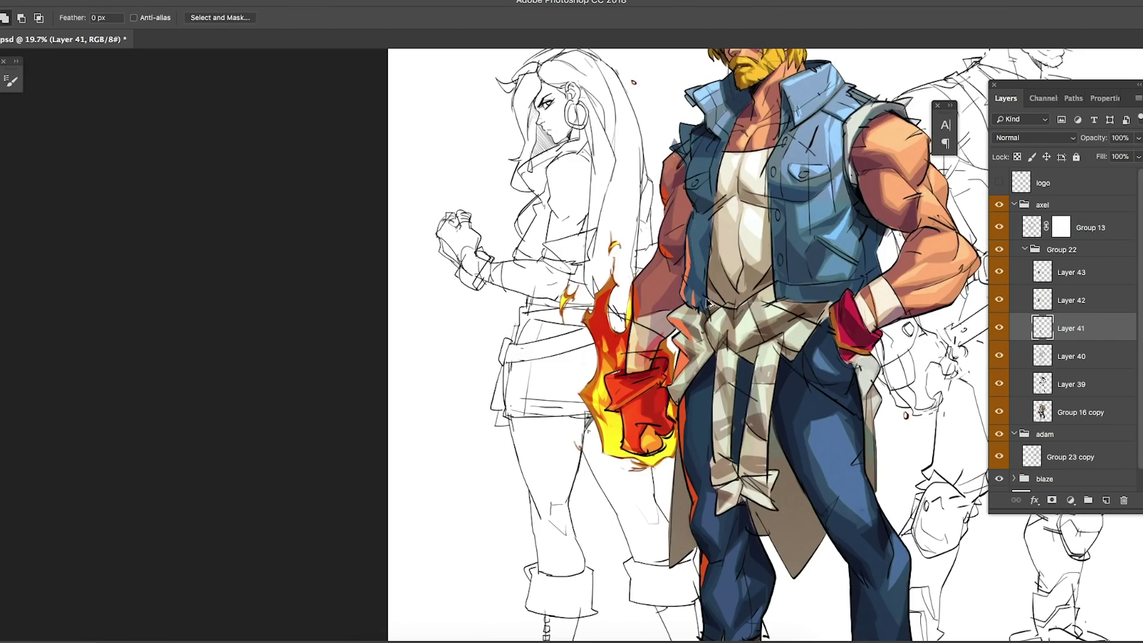
{"action": "scroll", "coordinate": [705, 271], "scroll_direction": "up", "scroll_amount": 1}
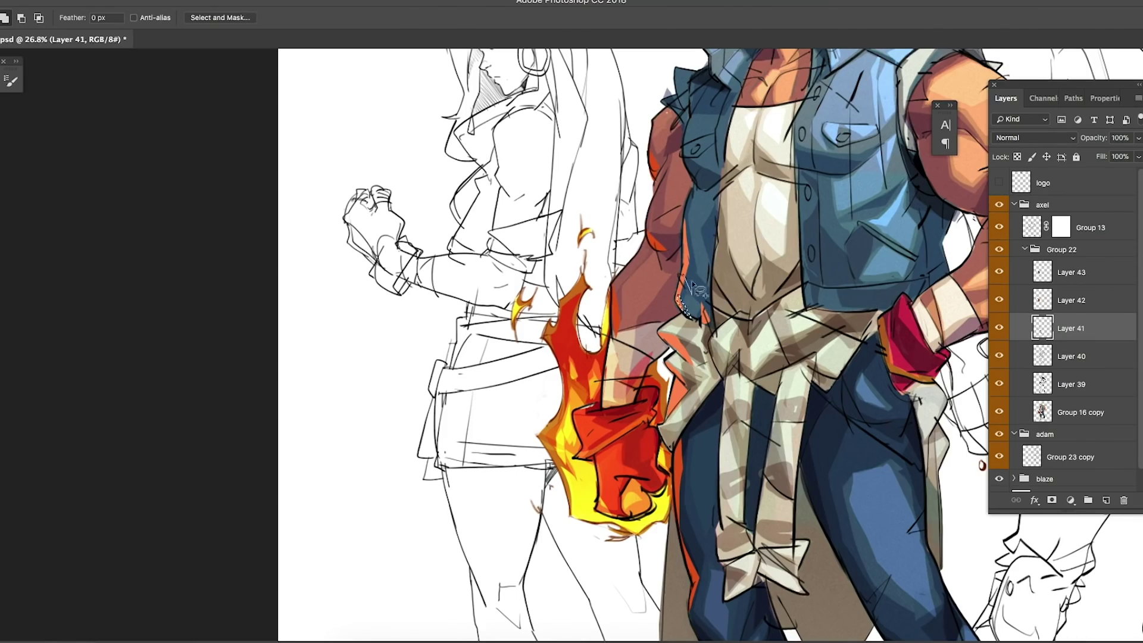
{"action": "scroll", "coordinate": [700, 304], "scroll_direction": "down", "scroll_amount": 3}
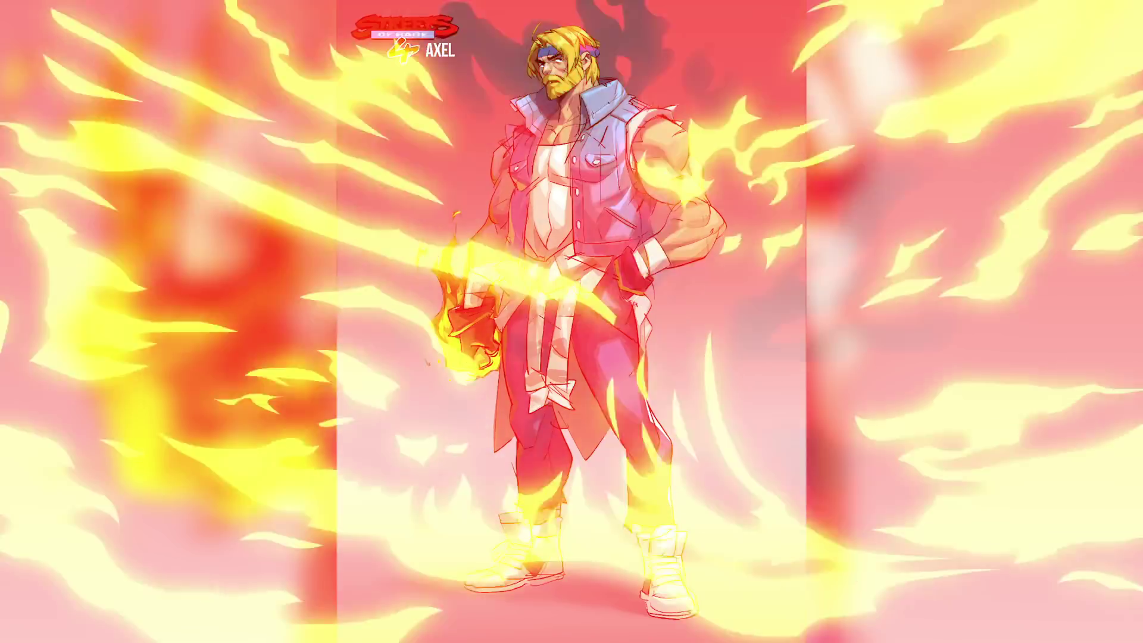